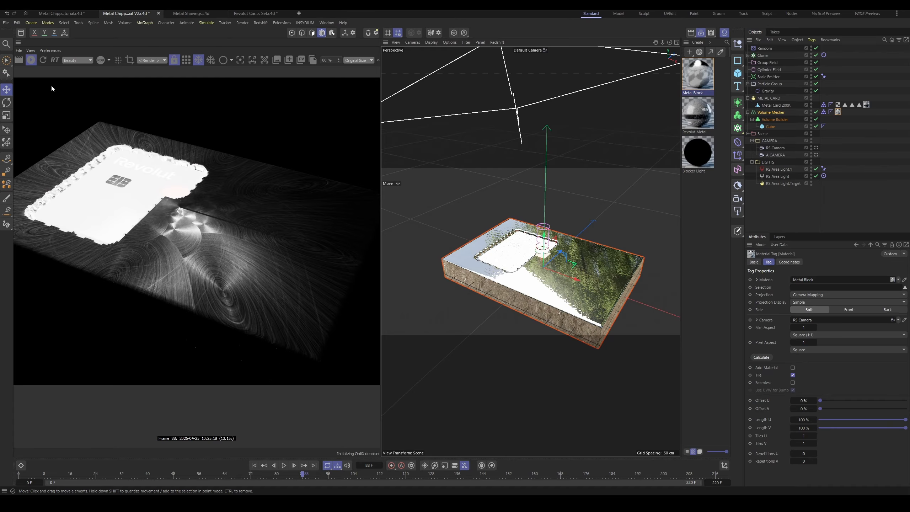
Step: Activate the render setting nested under WIDE and close the render settings
scroll(284, 302, "up", 3)
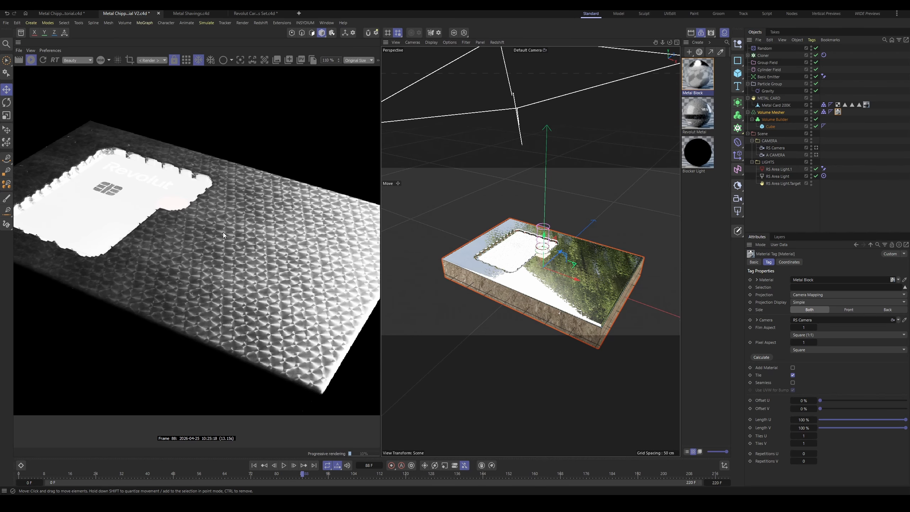
left_click(708, 35)
left_click(678, 246)
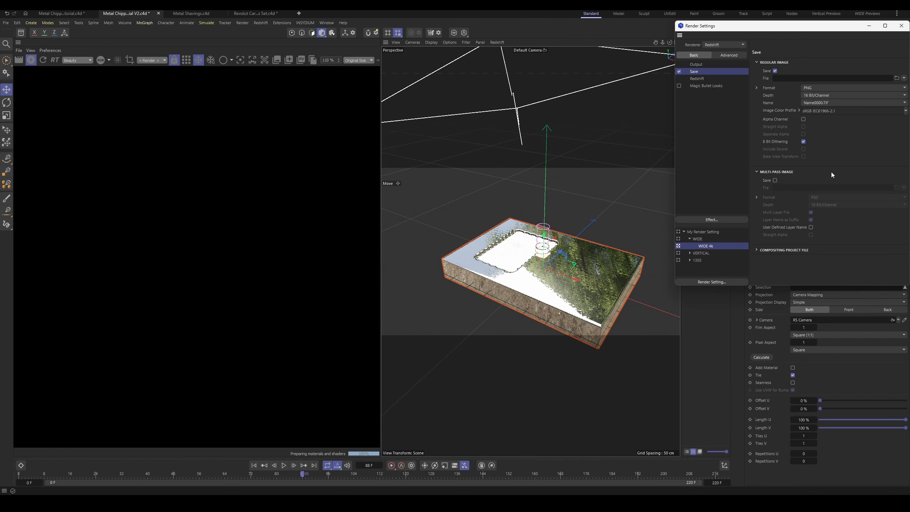
left_click(901, 25)
Step: Raise the RS Camera that projects the block material to a Y position of about 1725 cm
scroll(251, 268, "down", 3)
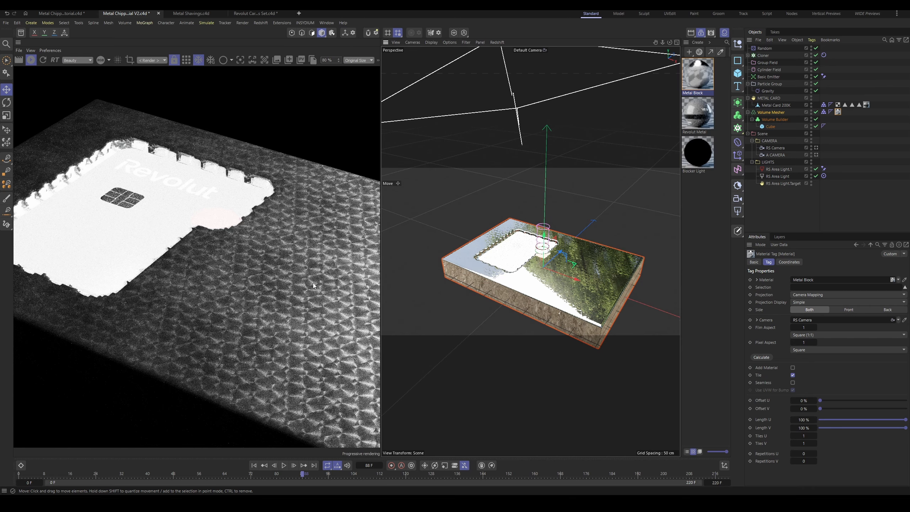
middle_click_drag(342, 245, 191, 161)
scroll(191, 162, "up", 2)
scroll(162, 170, "down", 2)
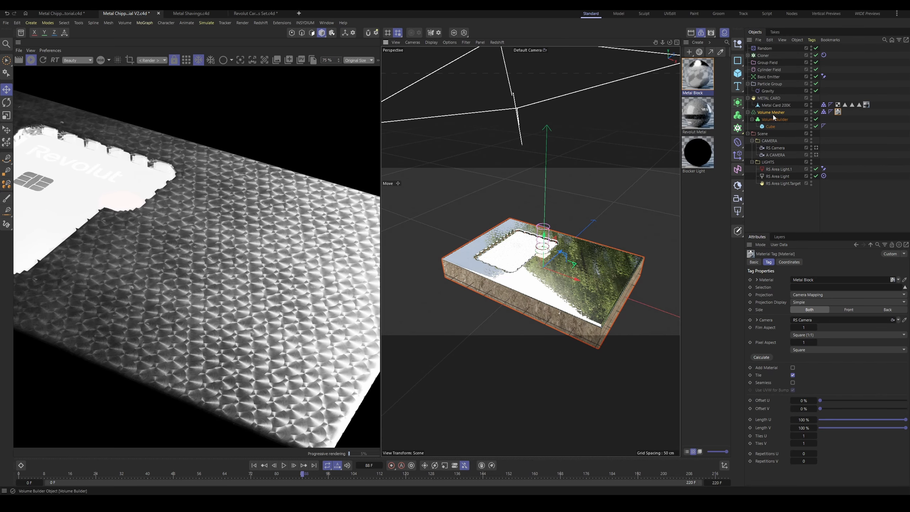
left_click(774, 147)
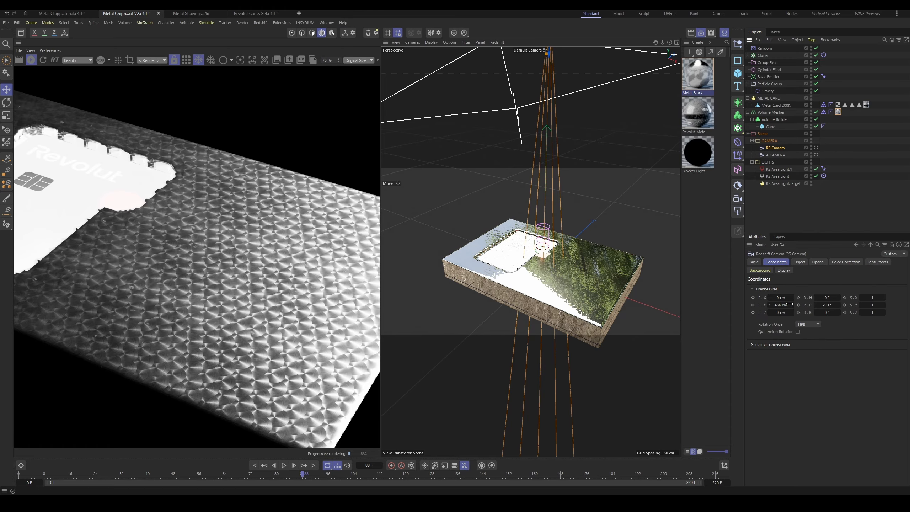
left_click_drag(789, 305, 902, 304)
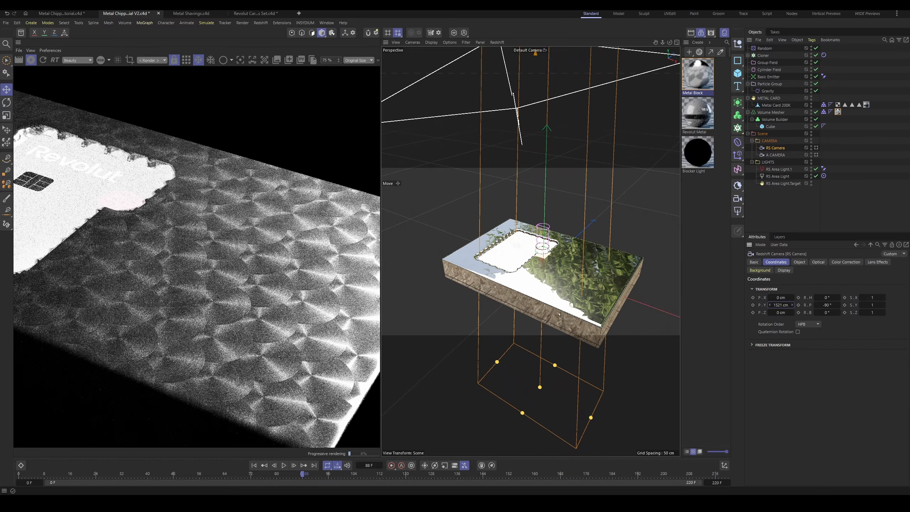
left_click_drag(792, 304, 807, 305)
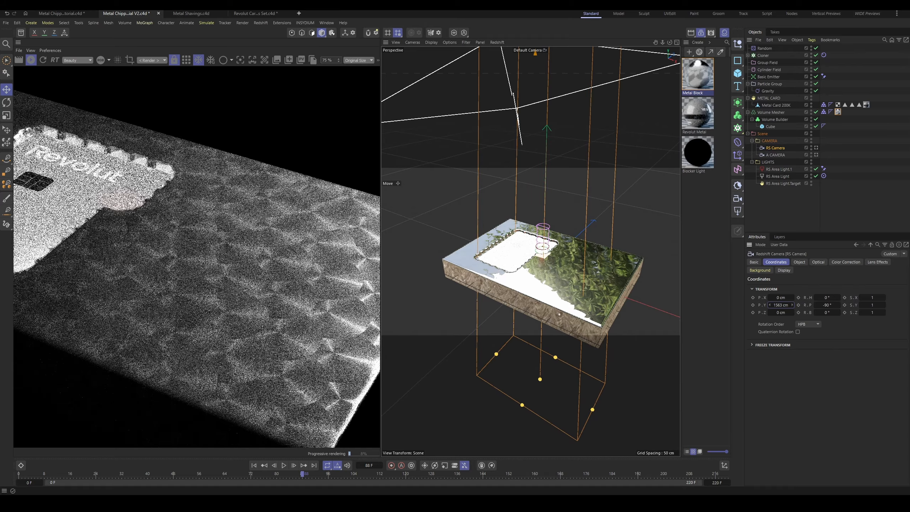
scroll(217, 271, "down", 1)
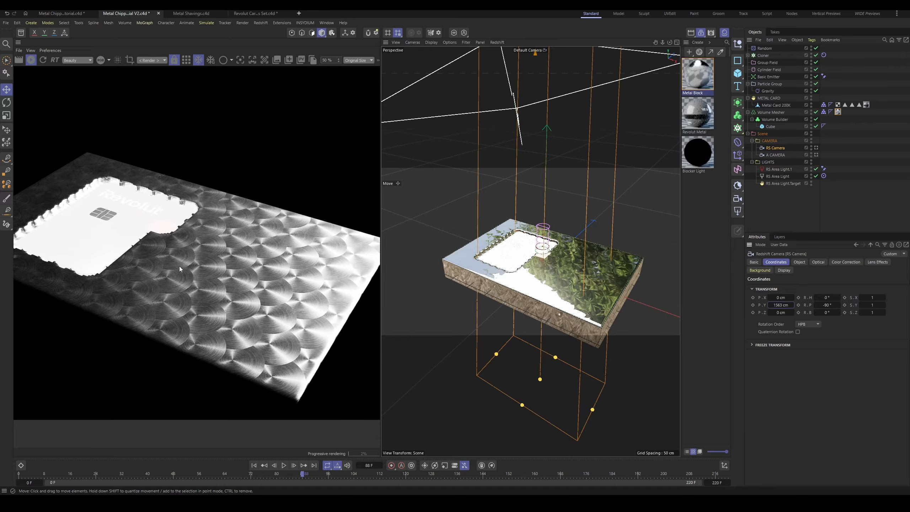
scroll(215, 259, "down", 1)
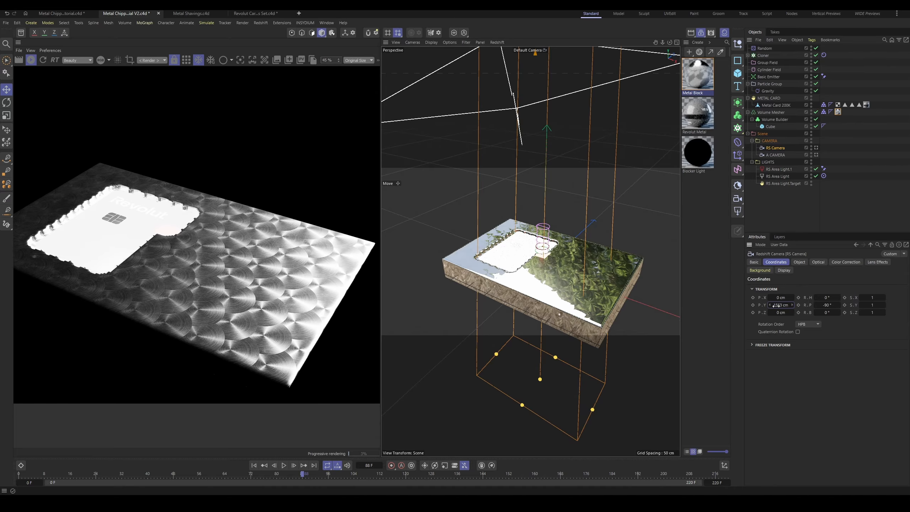
left_click_drag(775, 305, 796, 305)
Step: Examine the size and detail of the circular brushed-metal pattern on the block in the render preview
scroll(218, 254, "up", 3)
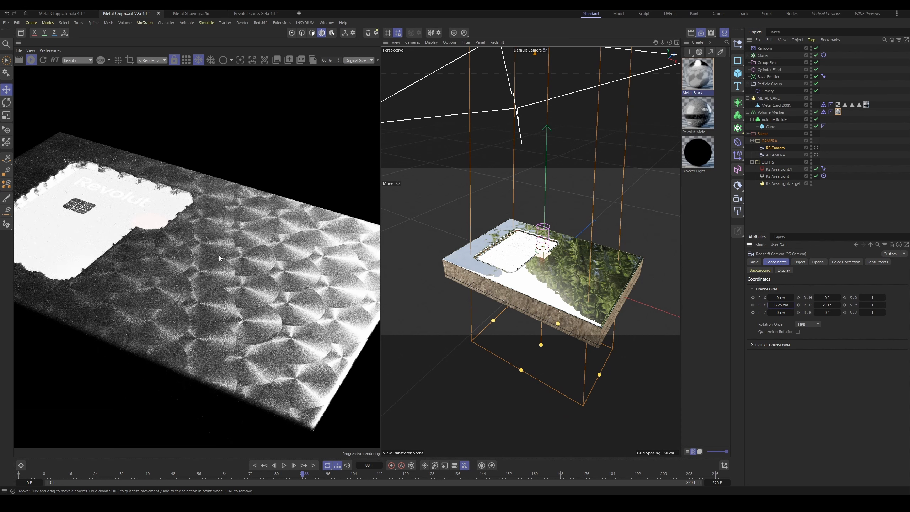
scroll(219, 255, "up", 3)
scroll(218, 254, "up", 6)
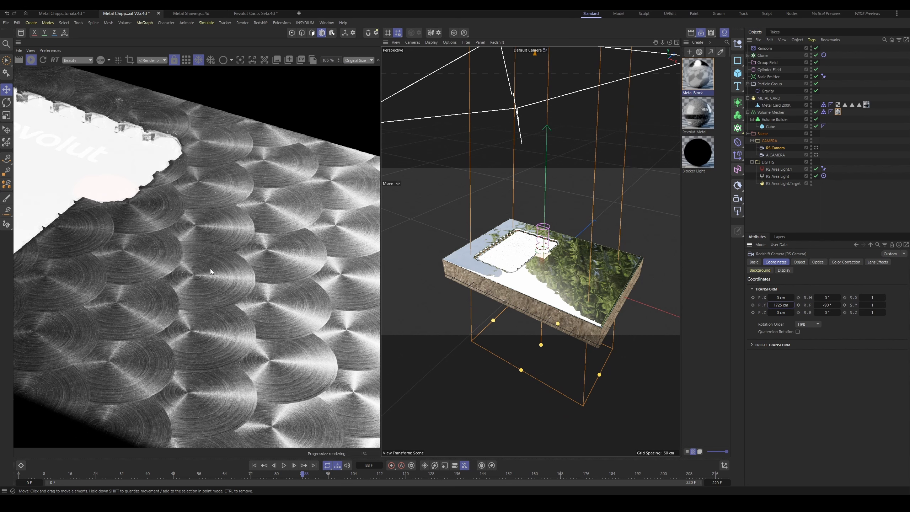
scroll(270, 311, "up", 8)
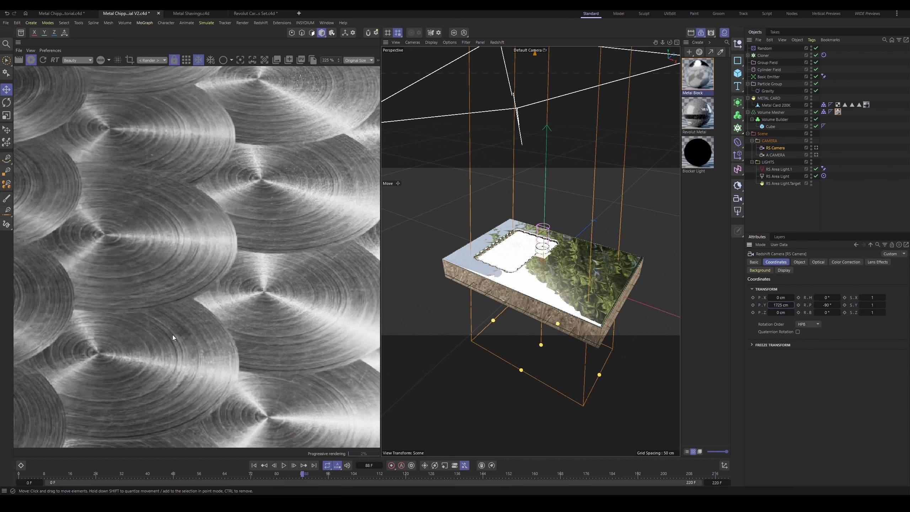
scroll(203, 279, "down", 8)
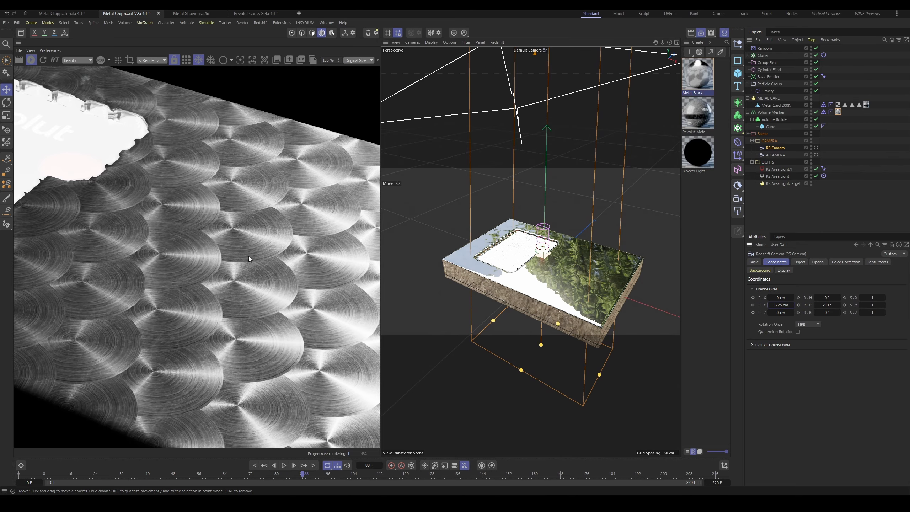
scroll(243, 239, "down", 8)
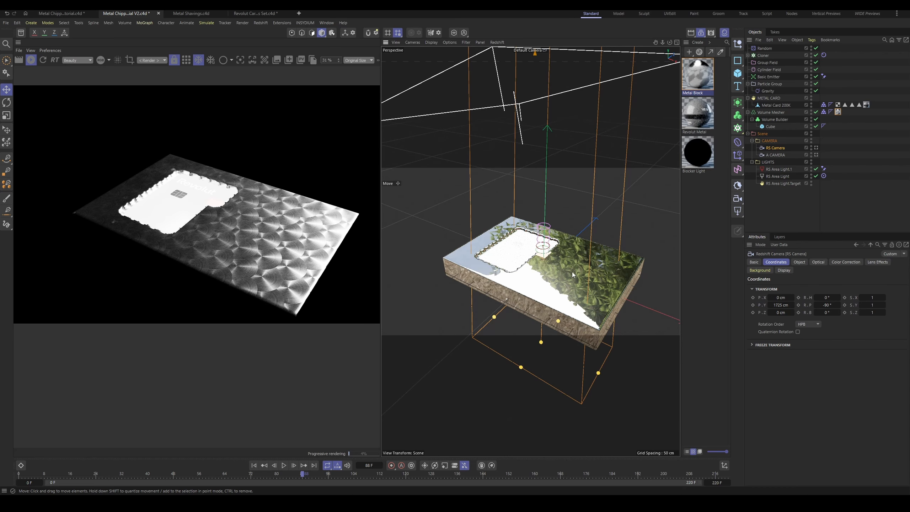
scroll(287, 229, "up", 4)
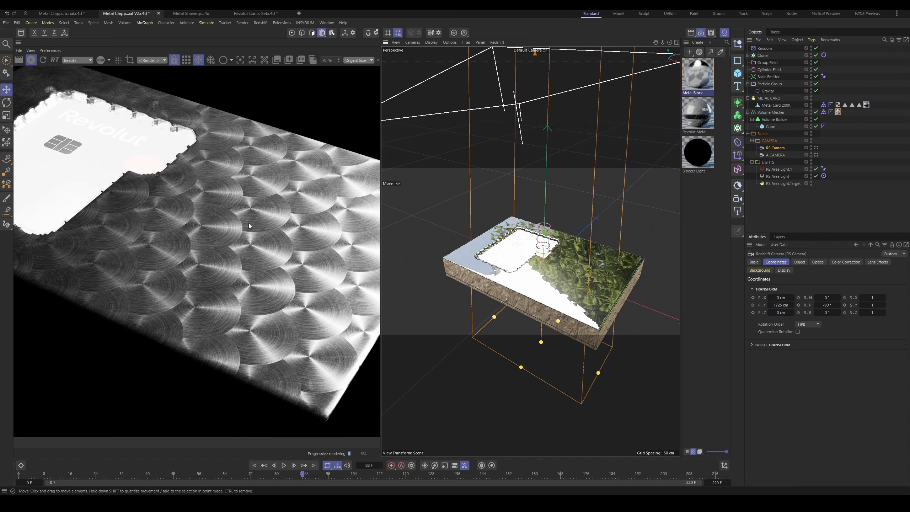
scroll(273, 195, "down", 2)
left_click_drag(261, 197, 261, 246)
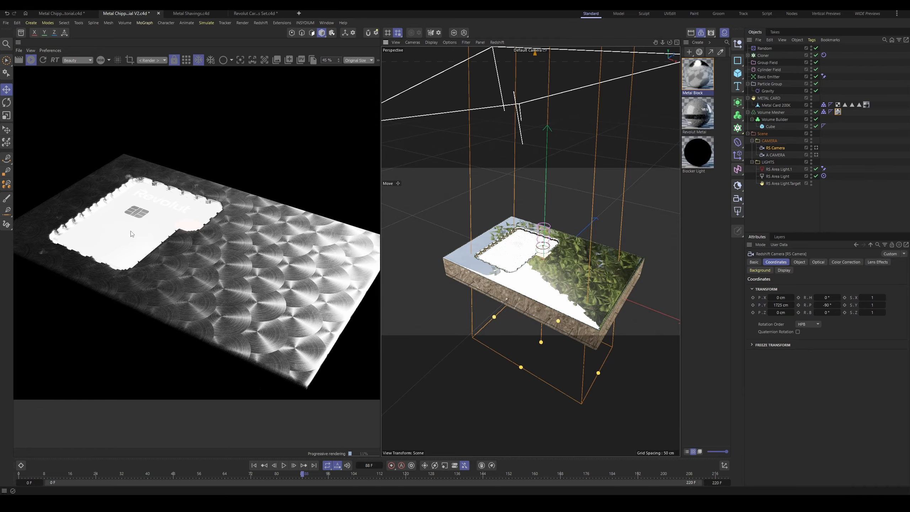
Step: Set the RS Area Light's intensity to 67 and its spread to about 0.702
left_click(777, 176)
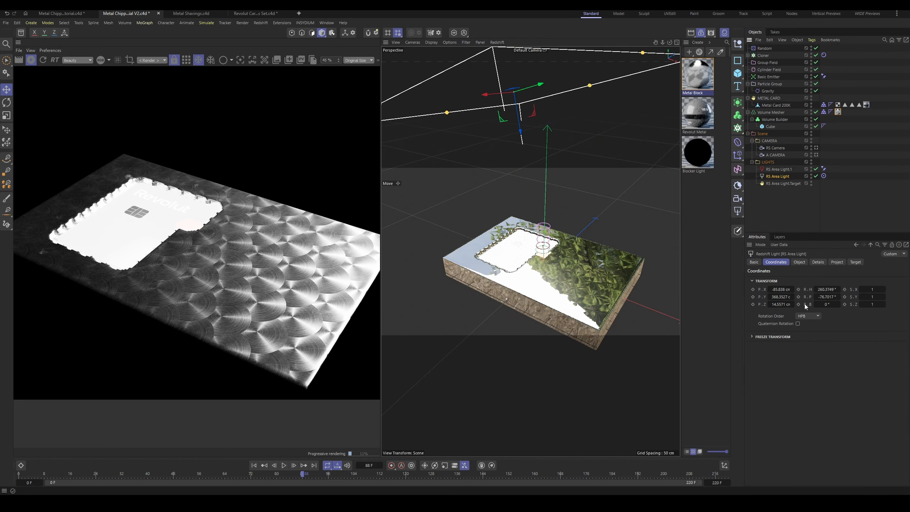
left_click(799, 262)
left_click_drag(837, 321, 818, 320)
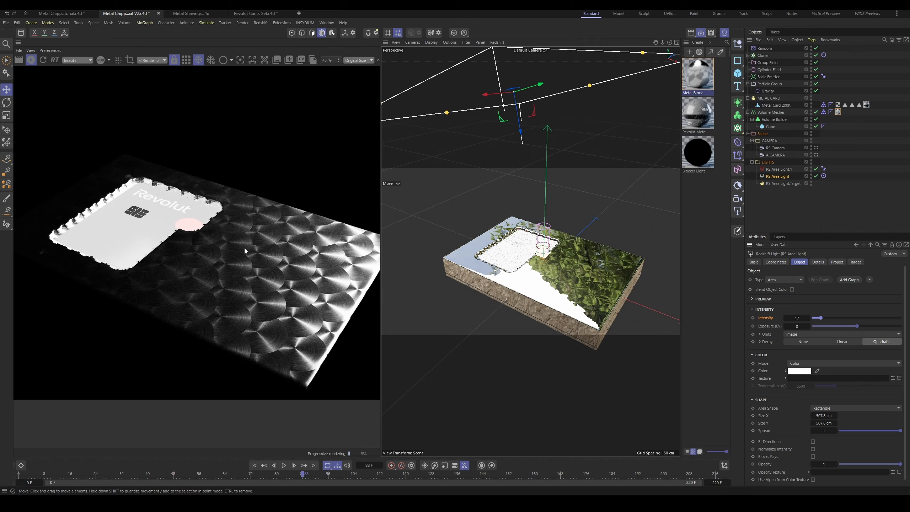
left_click_drag(832, 317, 840, 316)
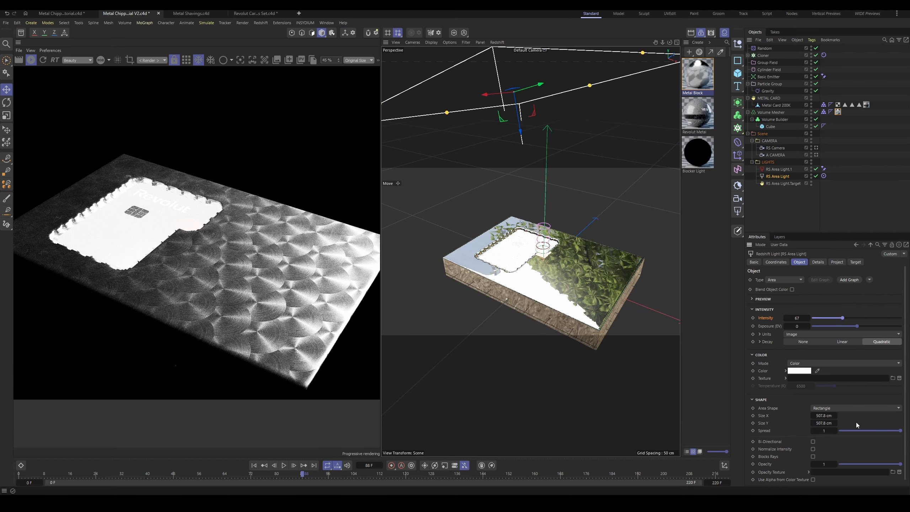
left_click(852, 430)
left_click(864, 431)
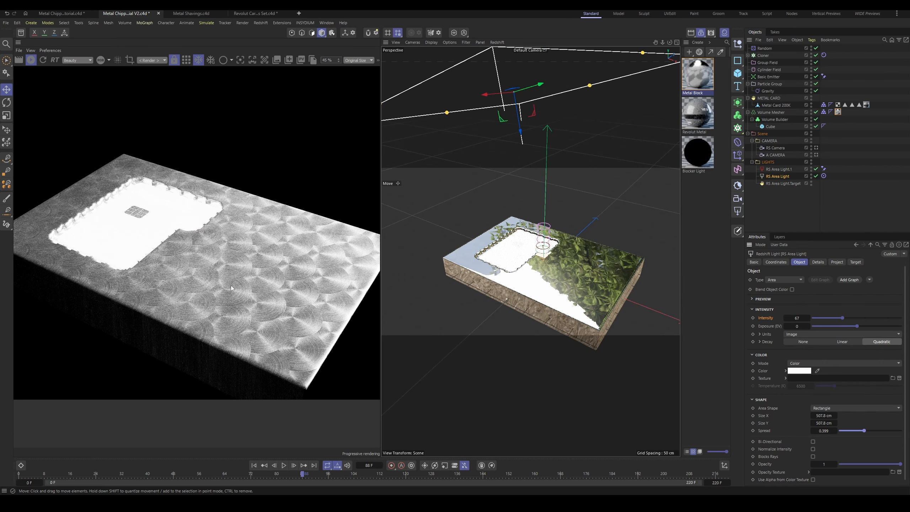
left_click(883, 431)
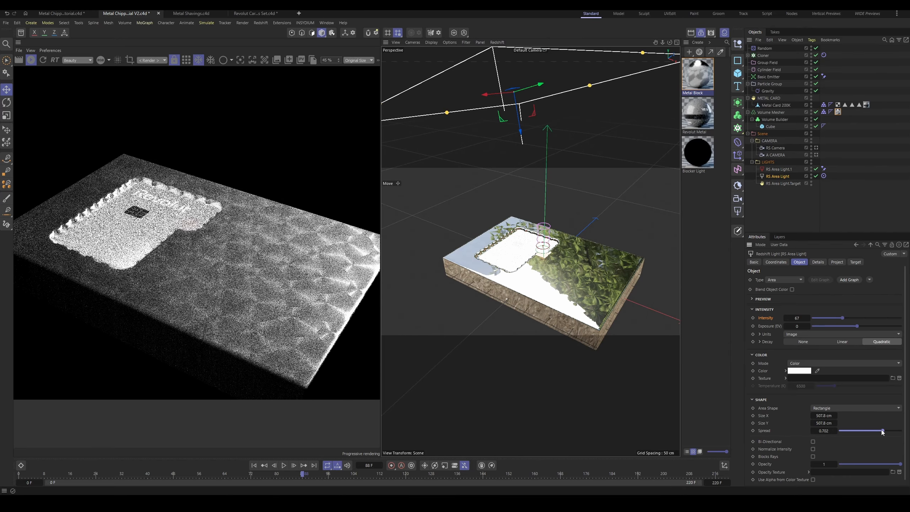
Step: Look through A CAMERA and set its focal length to 120 mm
scroll(502, 216, "down", 4)
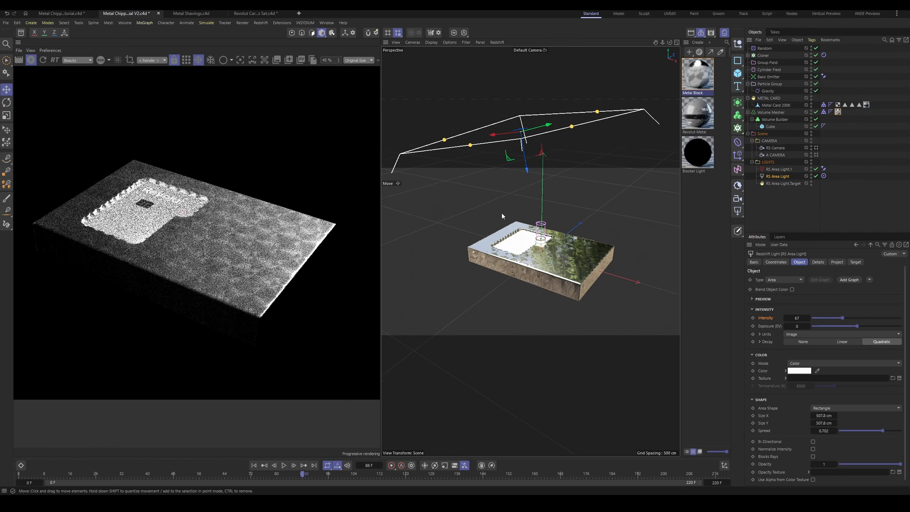
left_click_drag(502, 217, 503, 201, "alt")
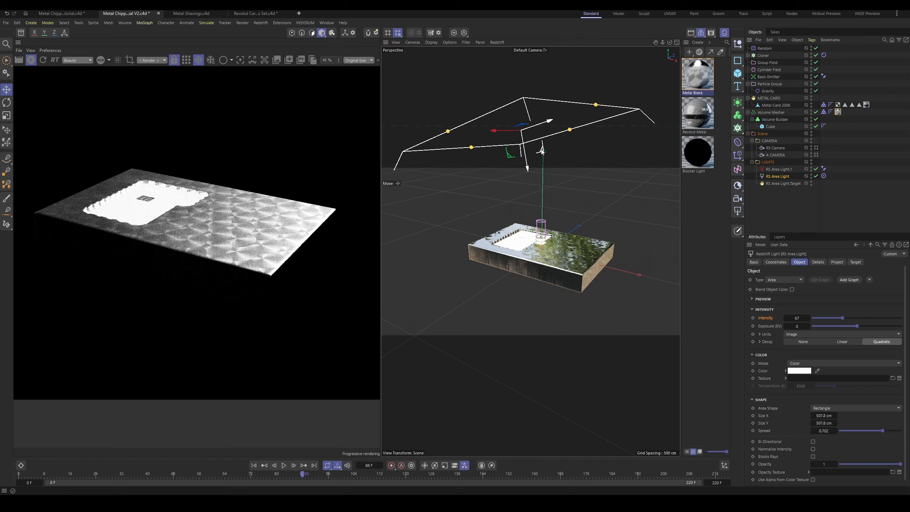
left_click_drag(542, 152, 539, 253)
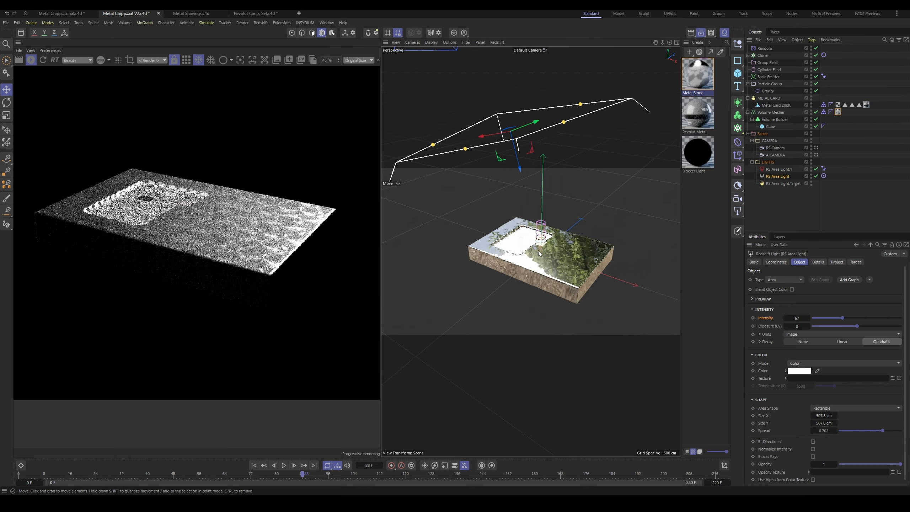
scroll(539, 253, "up", 4)
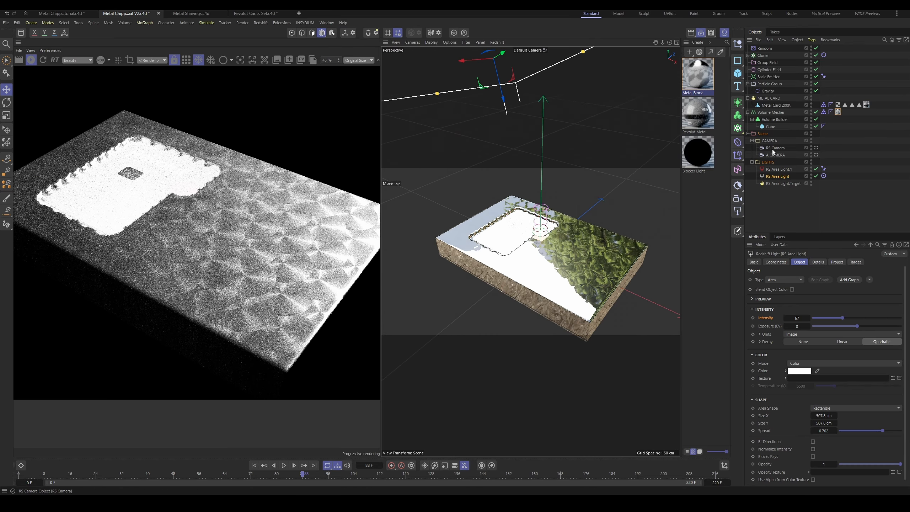
left_click(773, 154)
left_click(816, 155)
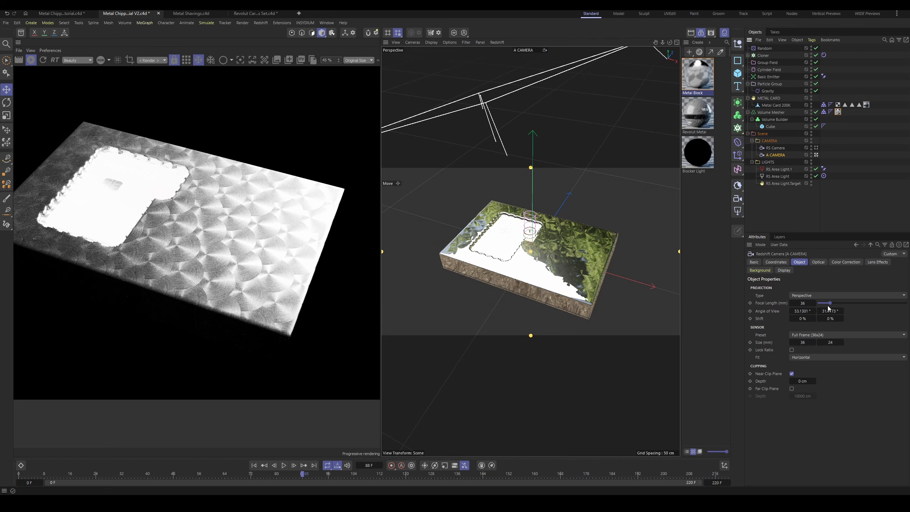
left_click_drag(827, 306, 854, 307)
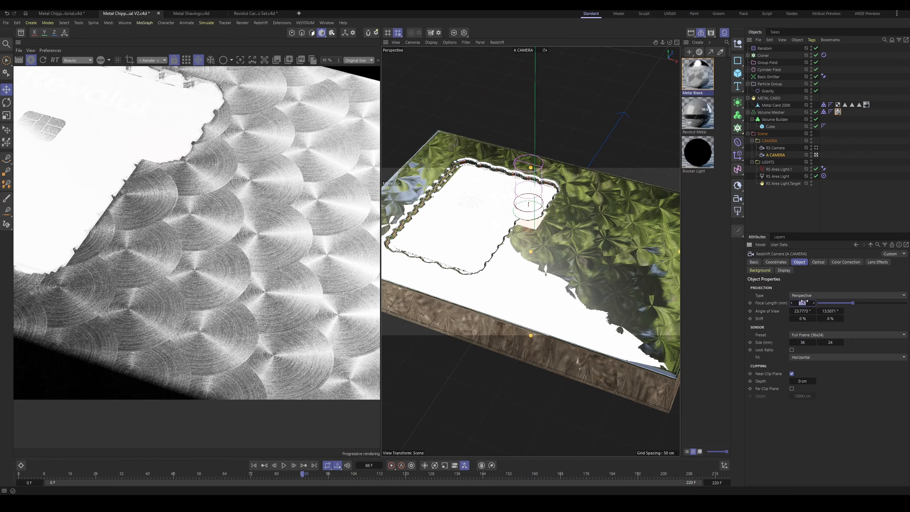
type("120")
key("Return")
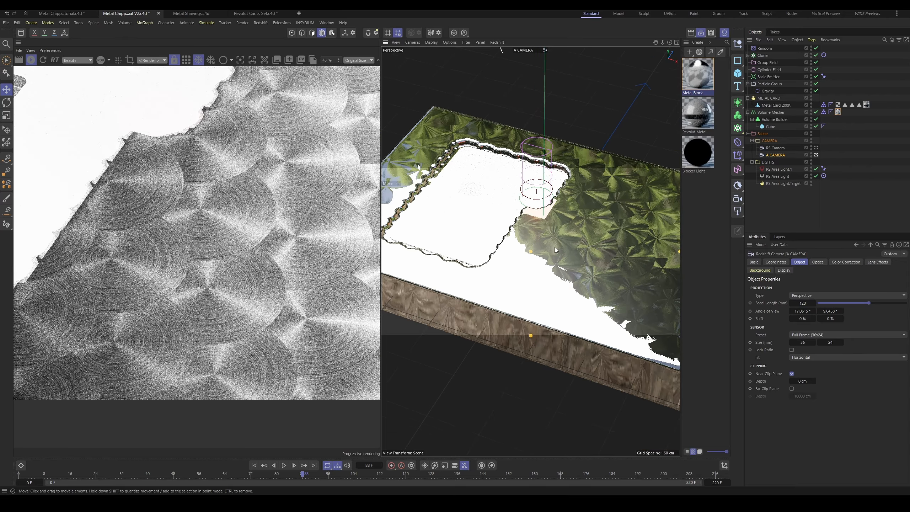
Step: Reframe A CAMERA from farther back so the whole metal block and card fit in the shot at an angle
right_click_drag(555, 250, 538, 269, "alt")
left_click_drag(537, 269, 548, 287, "alt")
right_click_drag(548, 287, 531, 297, "alt")
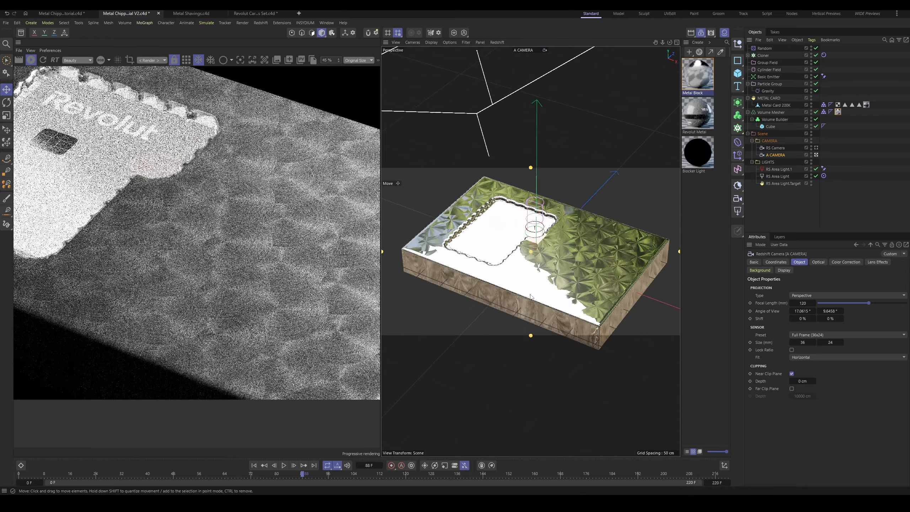
middle_click_drag(531, 297, 521, 293, "alt")
right_click_drag(520, 293, 501, 290, "alt")
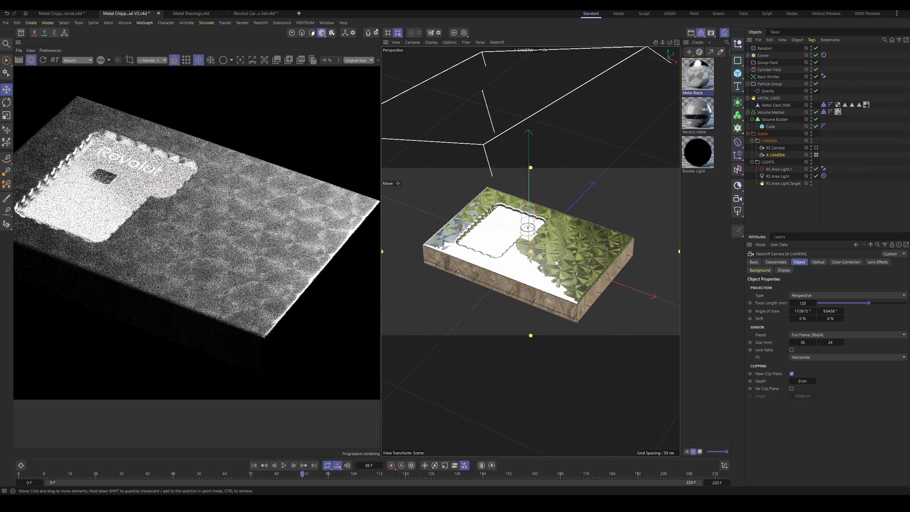
scroll(555, 263, "down", 2)
scroll(210, 230, "down", 2)
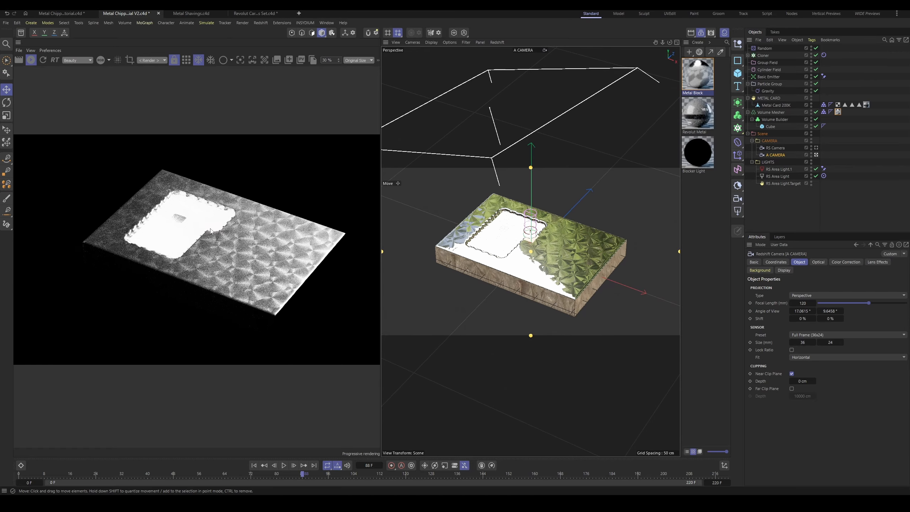
scroll(211, 231, "up", 2)
left_click_drag(538, 252, 532, 247, "alt")
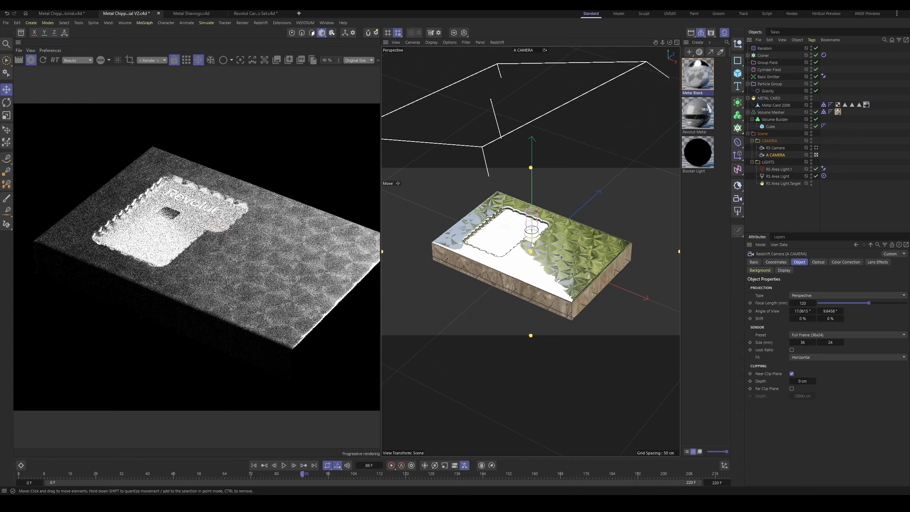
scroll(250, 242, "up", 2)
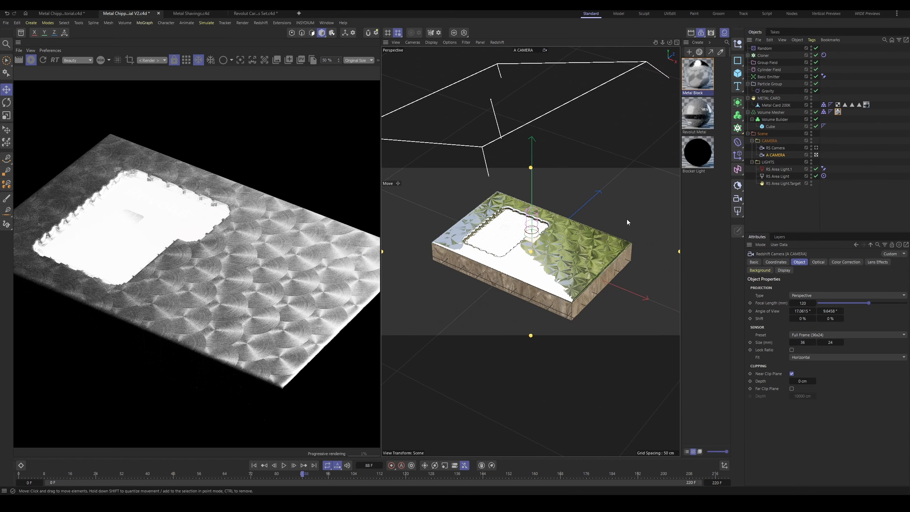
Step: Keep the RS Area Light's intensity at 67 and set its spread to 0.875 to soften the light on the block
left_click(776, 176)
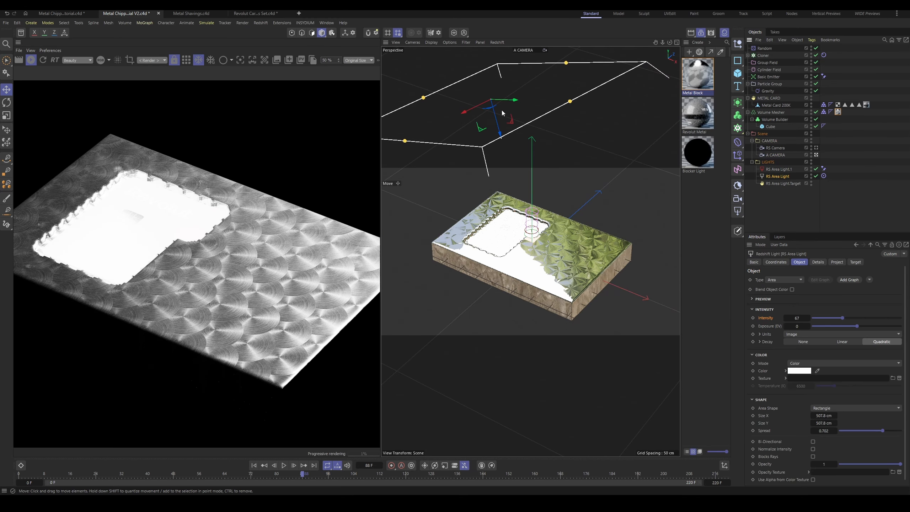
scroll(215, 226, "up", 2)
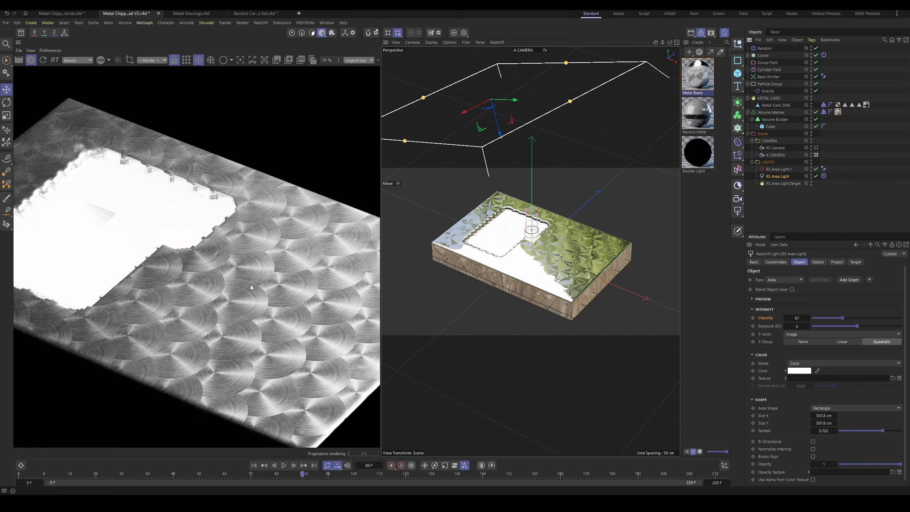
scroll(250, 290, "down", 2)
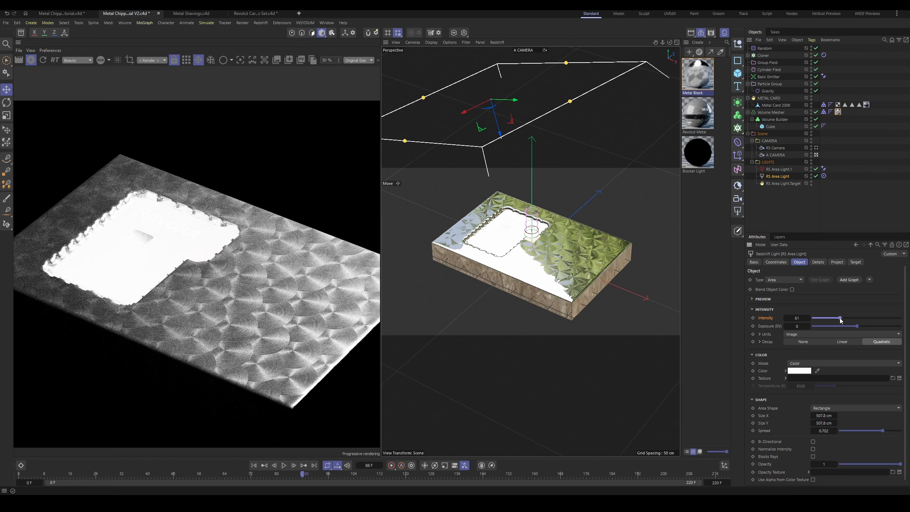
mouse_move(840, 319)
left_mouse_down()
mouse_move(855, 319)
mouse_move(842, 318)
left_mouse_up()
left_click_drag(882, 430, 893, 433)
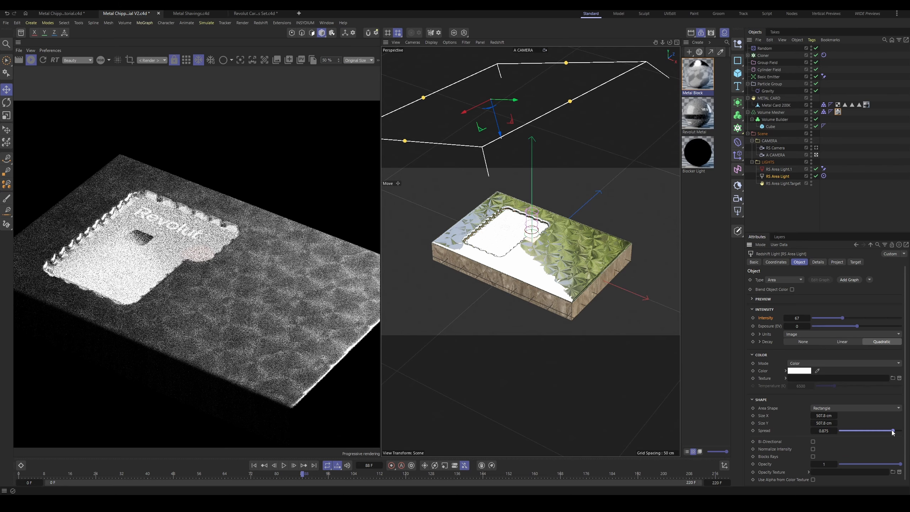
scroll(214, 293, "up", 1)
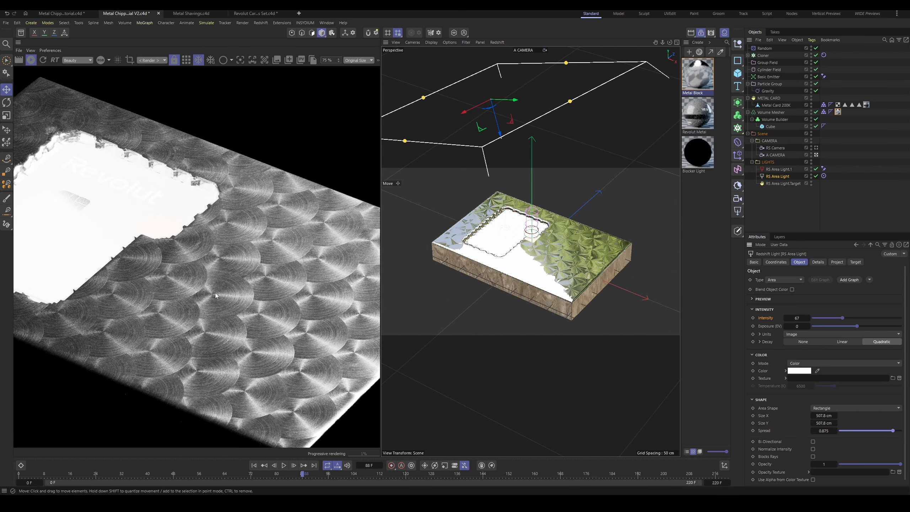
scroll(251, 276, "up", 1)
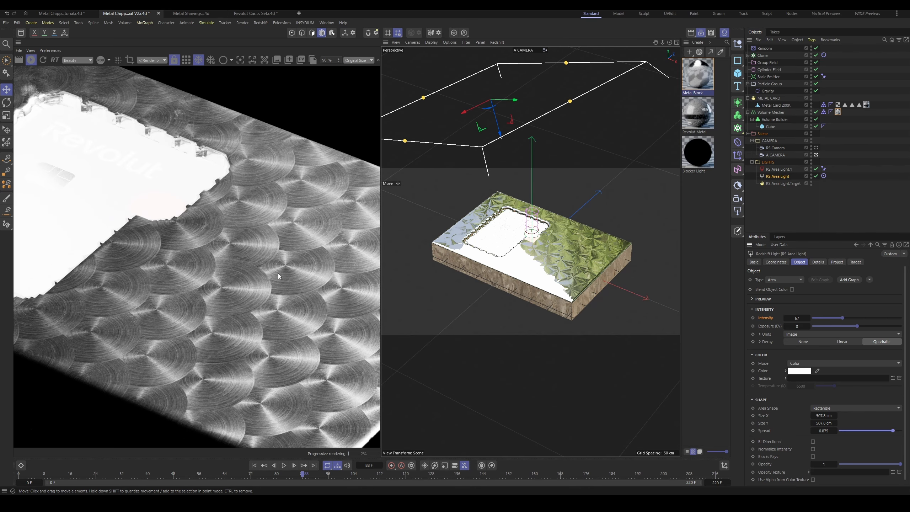
scroll(278, 274, "down", 2)
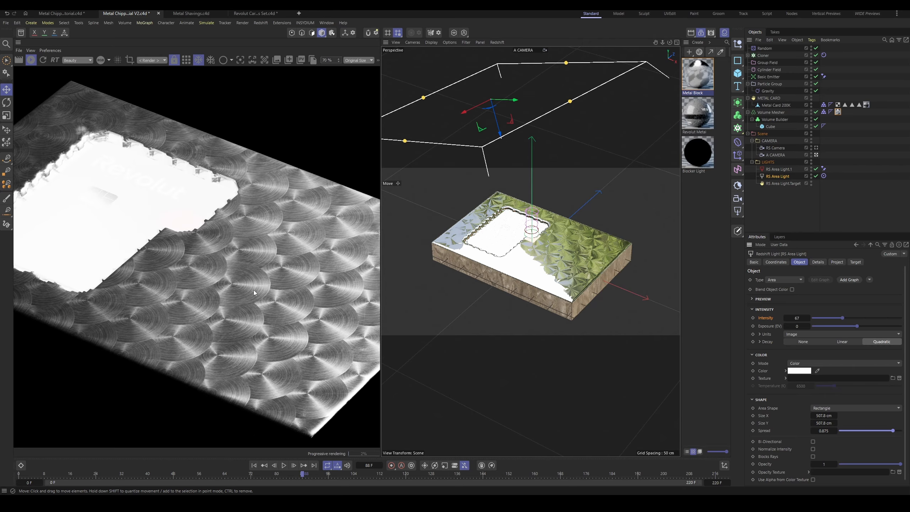
scroll(253, 292, "down", 3)
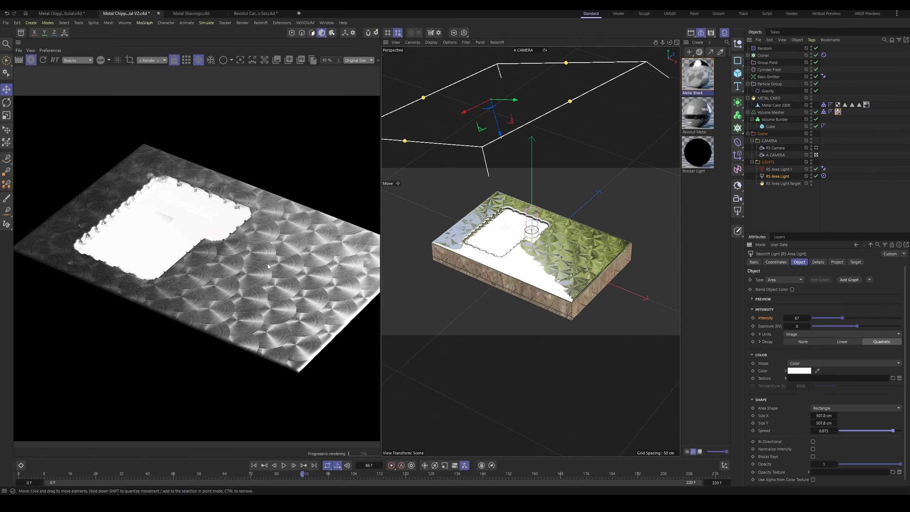
scroll(294, 255, "down", 1)
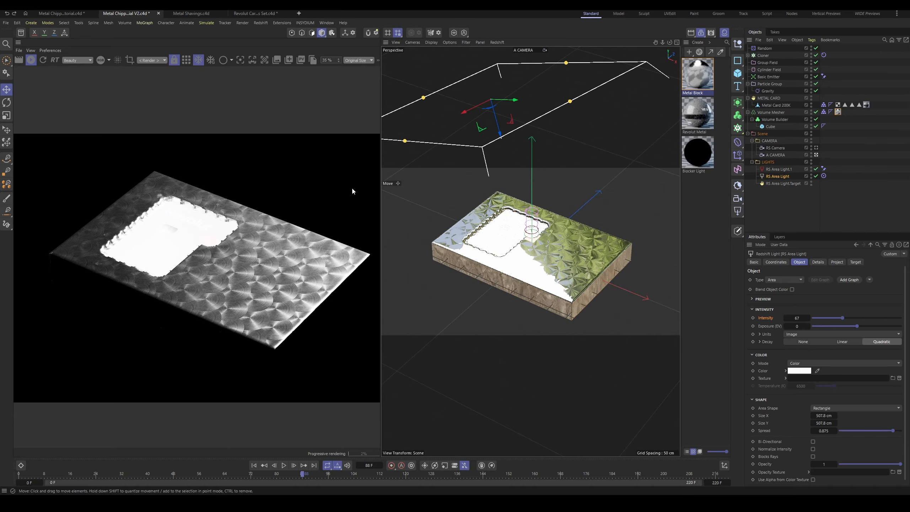
Step: Duplicate the RS Area Light within the LIGHTS group and rename the original "Main Block Light"
left_click_drag(784, 179, 783, 183, "ctrl")
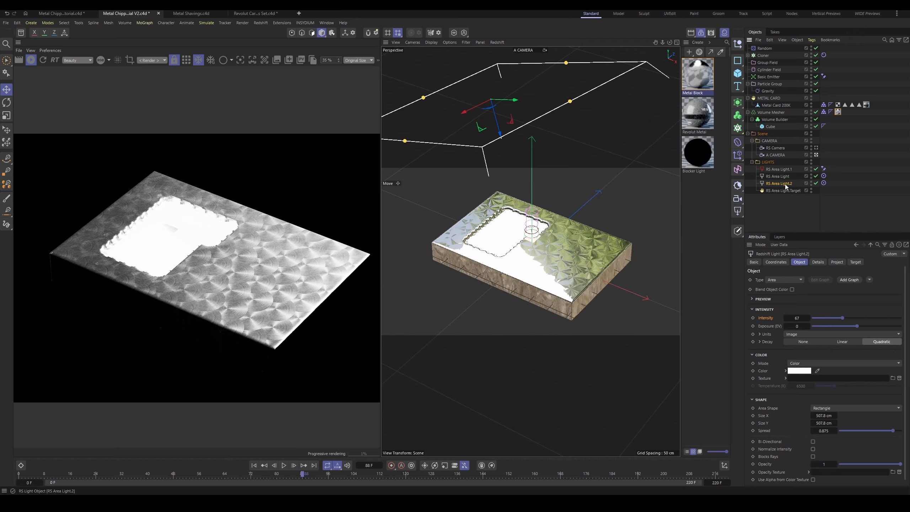
double_click(779, 176)
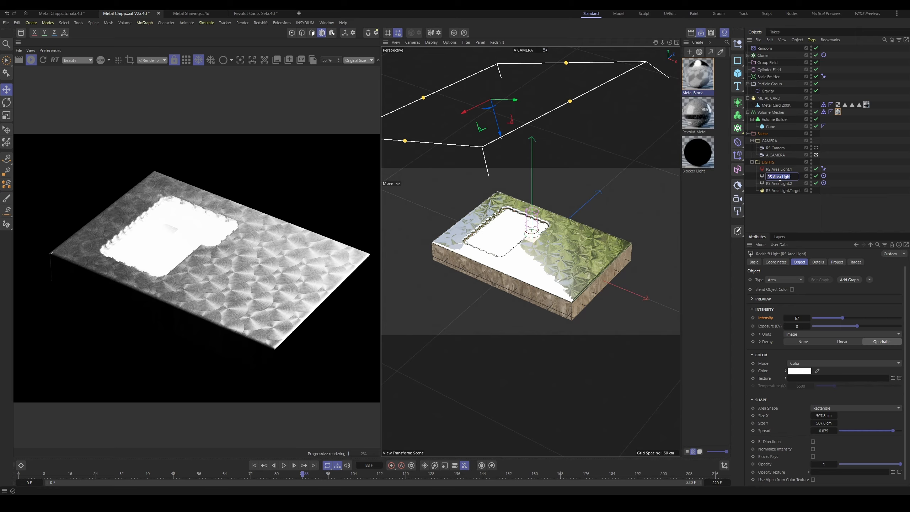
key("Caps_Lock")
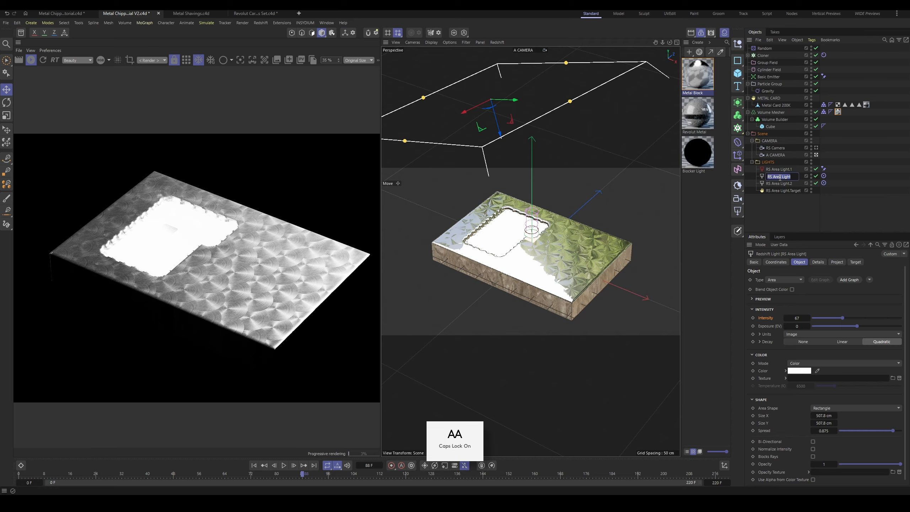
type("M")
key("Caps_Lock")
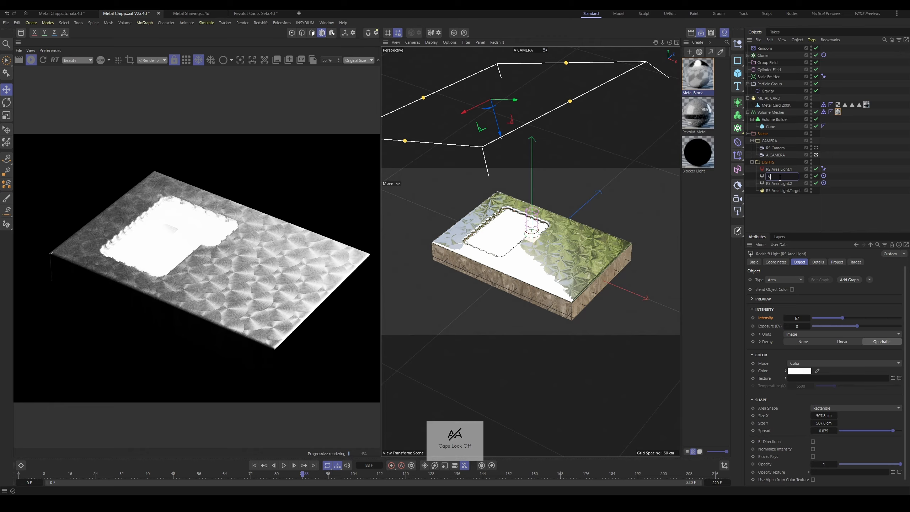
type("ain")
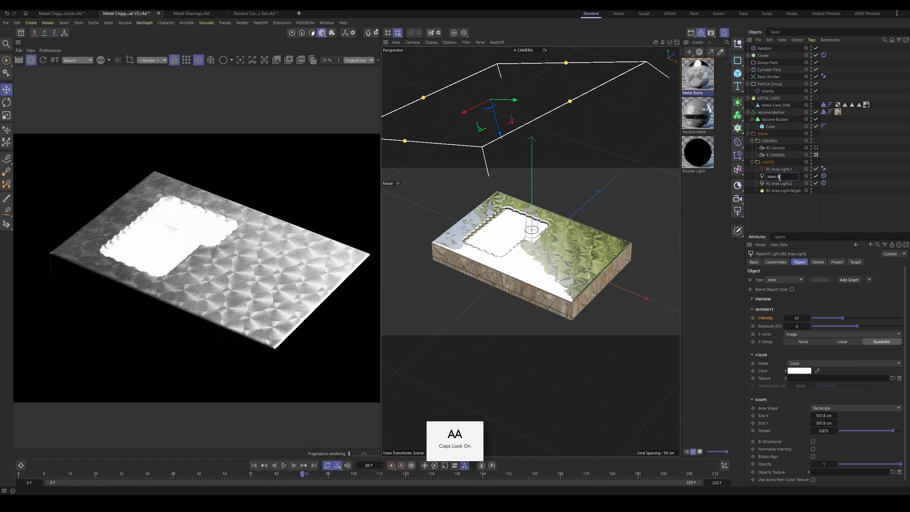
type(" Block Light")
key("Return")
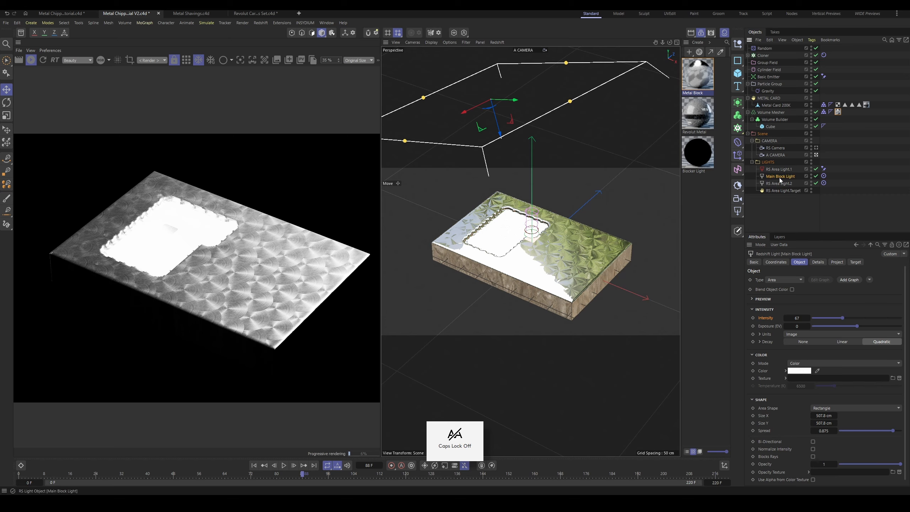
Step: Rename the duplicated area light "Main Card + Shavings"
double_click(783, 183)
key("Caps_Lock")
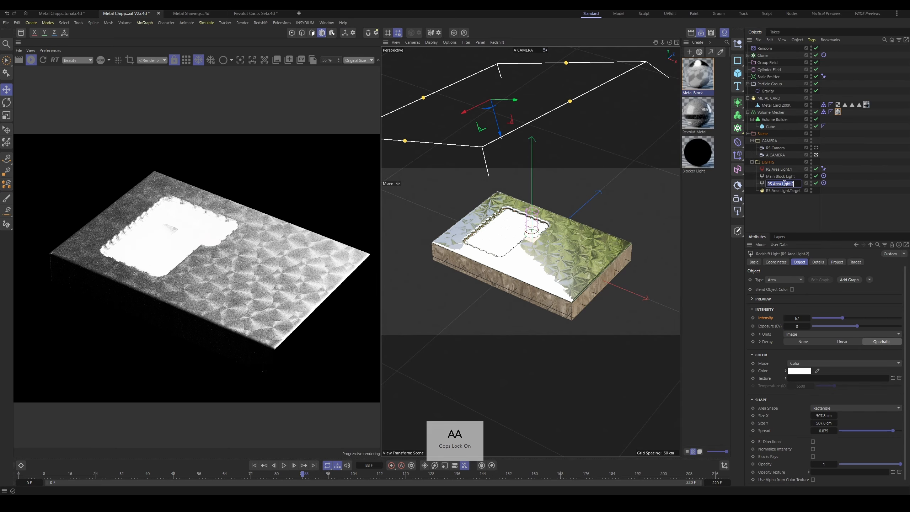
type("C")
key("Caps_Lock")
type("ard")
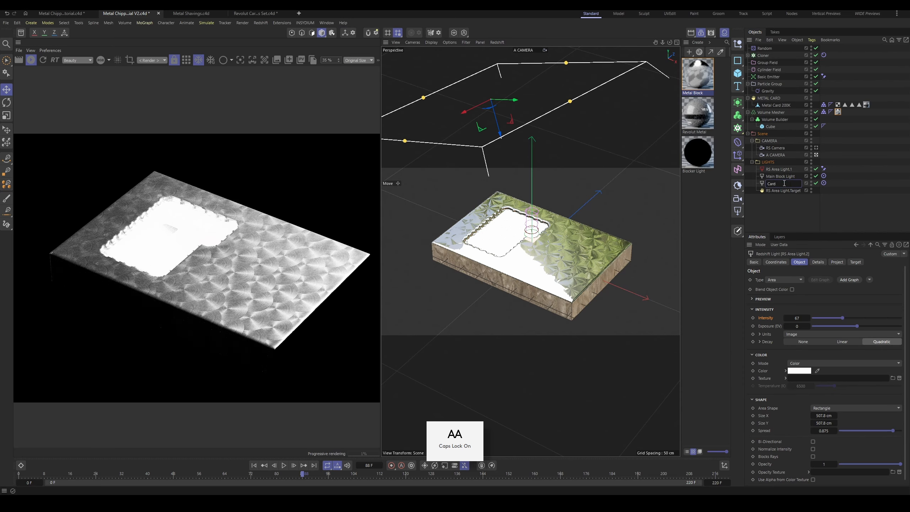
type(" + ")
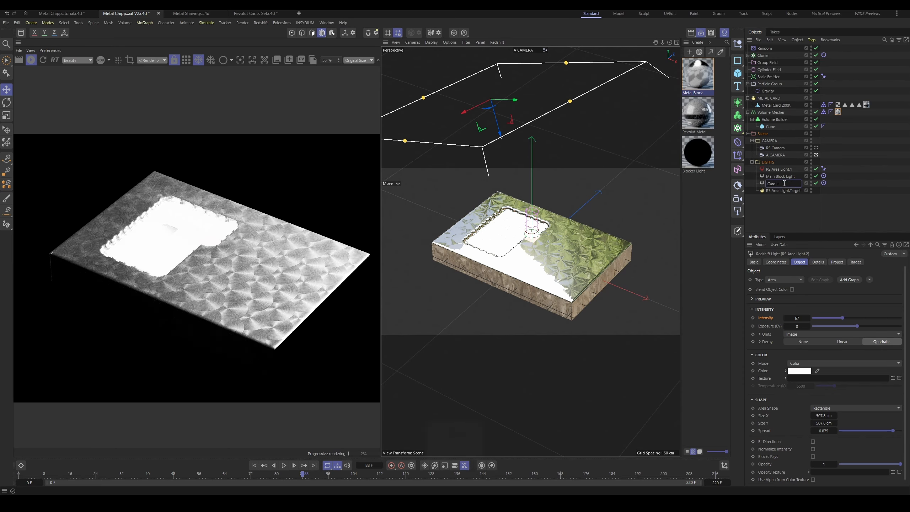
type("Shavings")
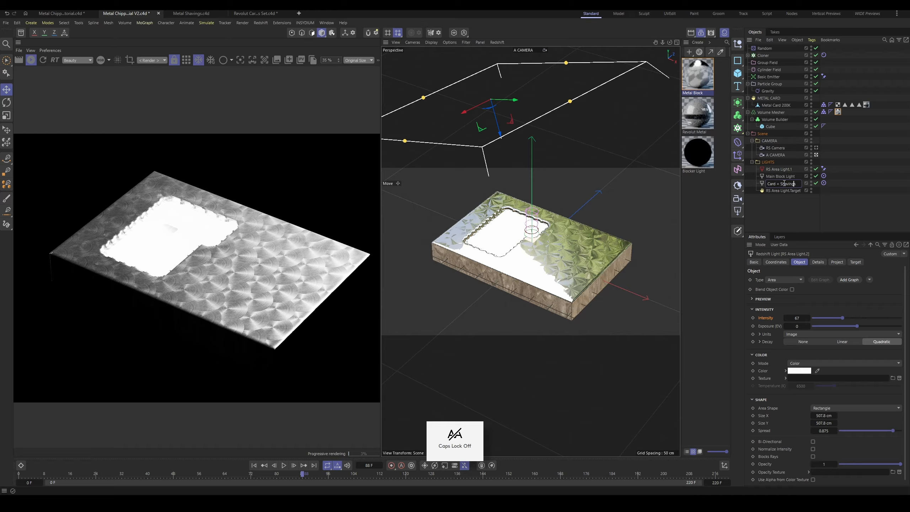
key("Left")
key("Left")
key("Left")
key("Left")
key("Left")
key("Left")
key("Left")
key("Left")
key("Left")
key("Left")
key("Left")
key("Caps_Lock")
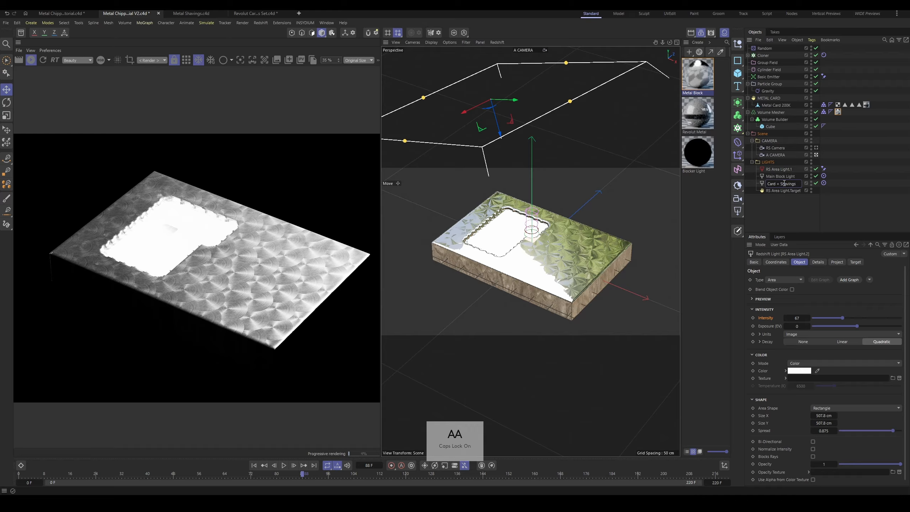
type("Main")
key("Return")
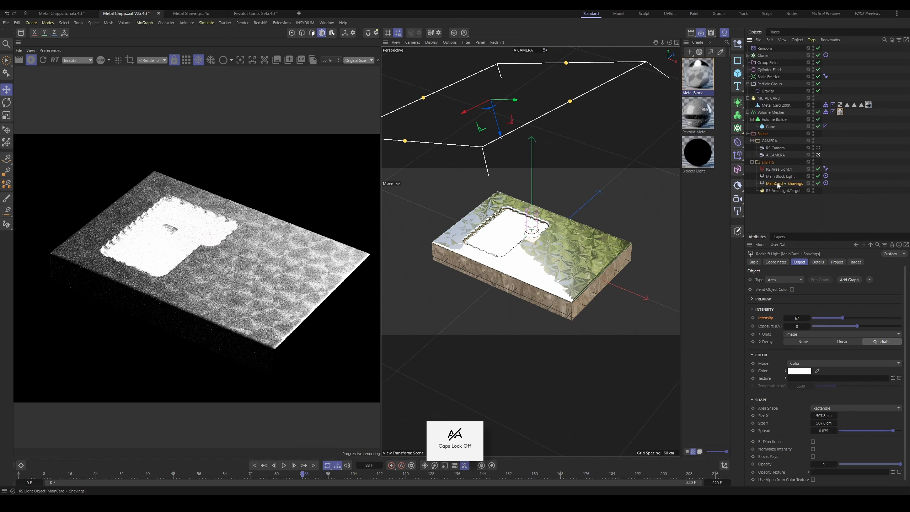
double_click(780, 183)
left_click(775, 183)
Step: Set the Main Block Light's project mode to Include and add the Volume Mesher as its only lit object
left_click(779, 175)
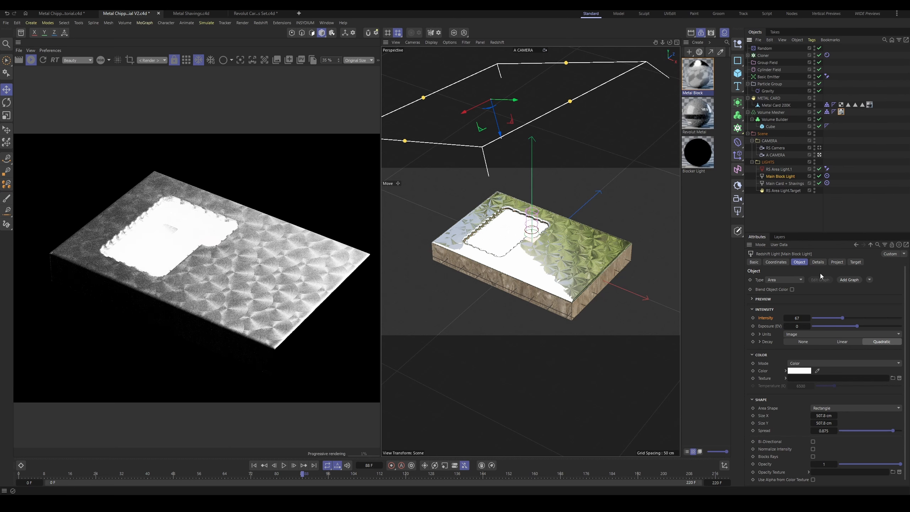
left_click(838, 261)
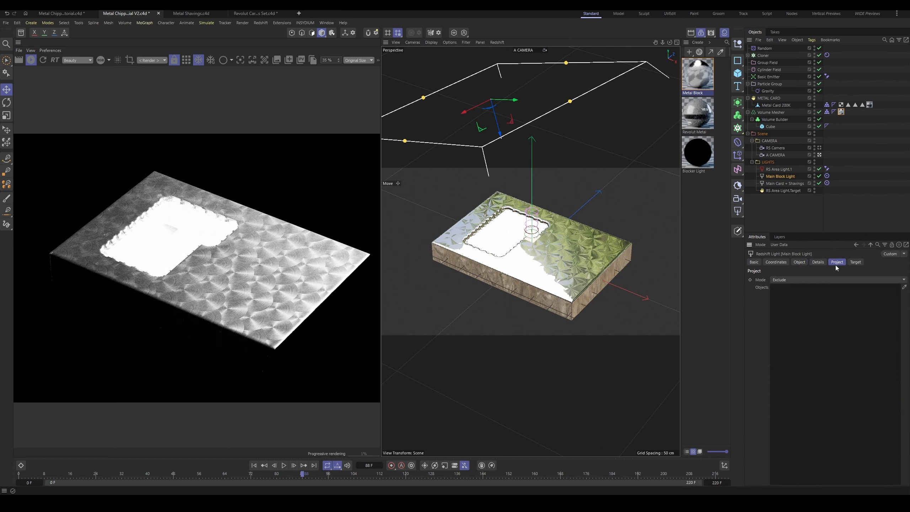
left_click(788, 281)
left_click(840, 290)
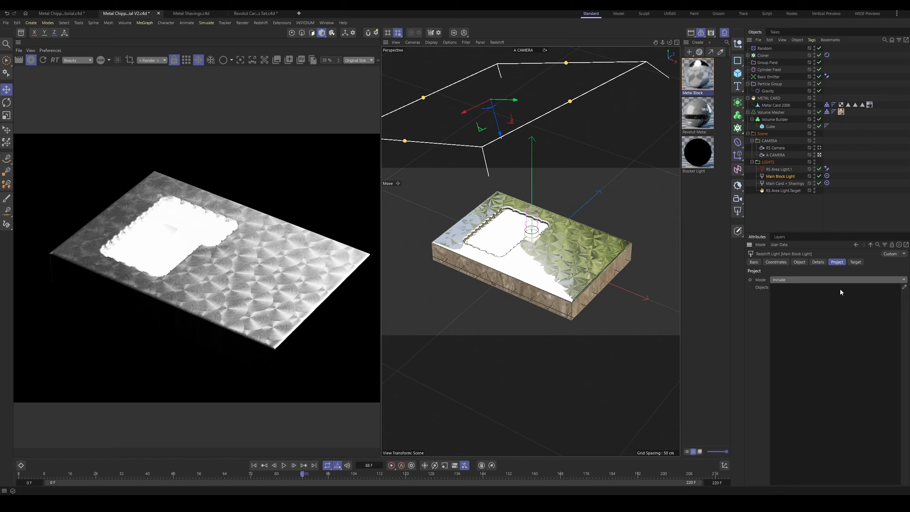
left_click(903, 287)
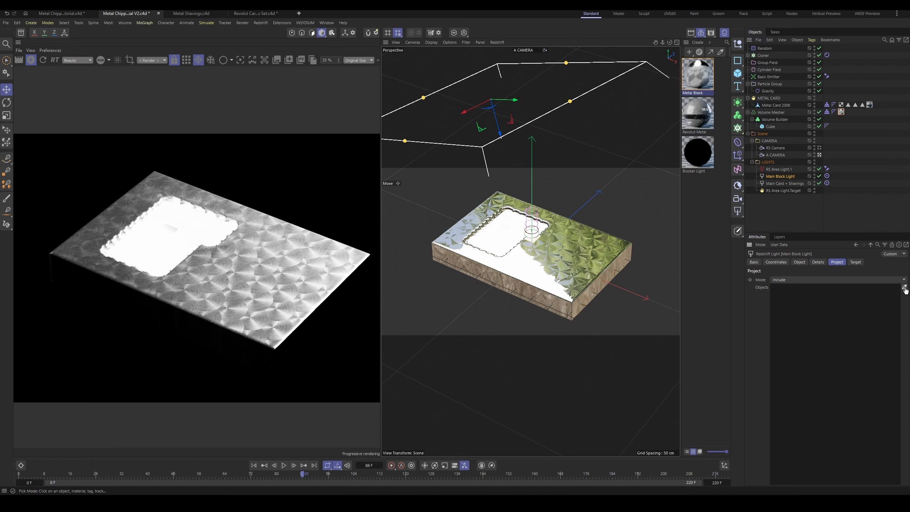
left_click(771, 113)
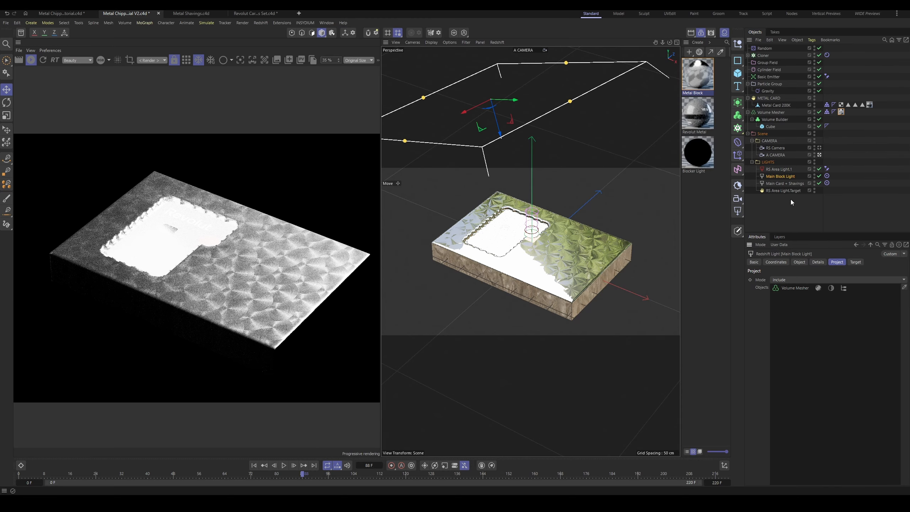
Step: Set the Main Card + Shavings light's project mode to Include and add METAL CARD and the Cloner to its objects
left_click(781, 183)
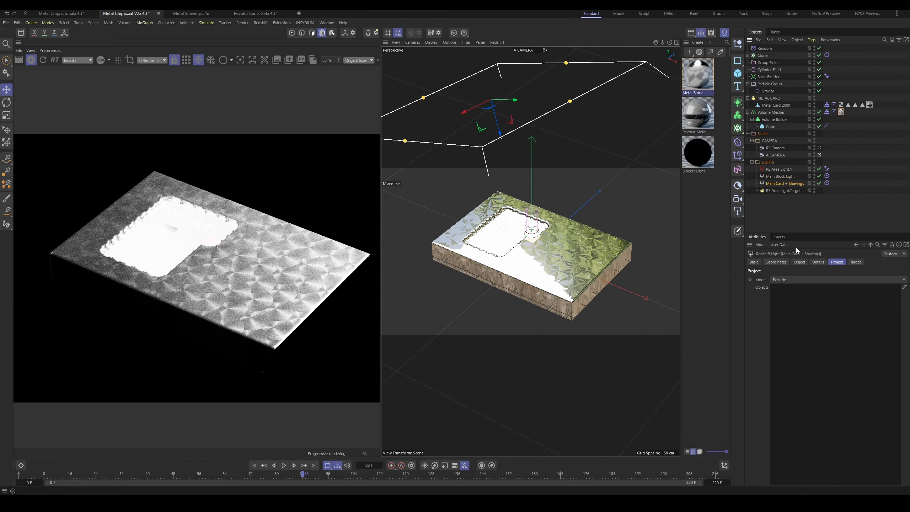
left_click(805, 283)
left_click(796, 289)
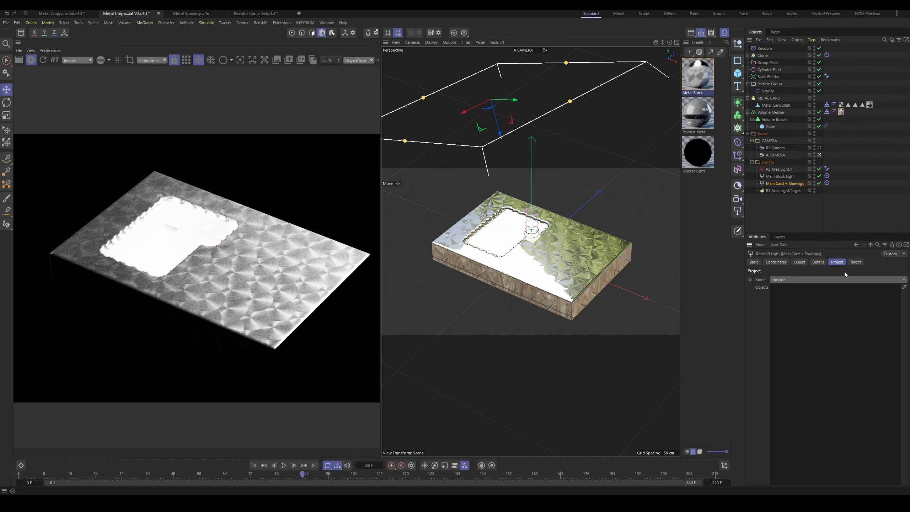
left_click(904, 287)
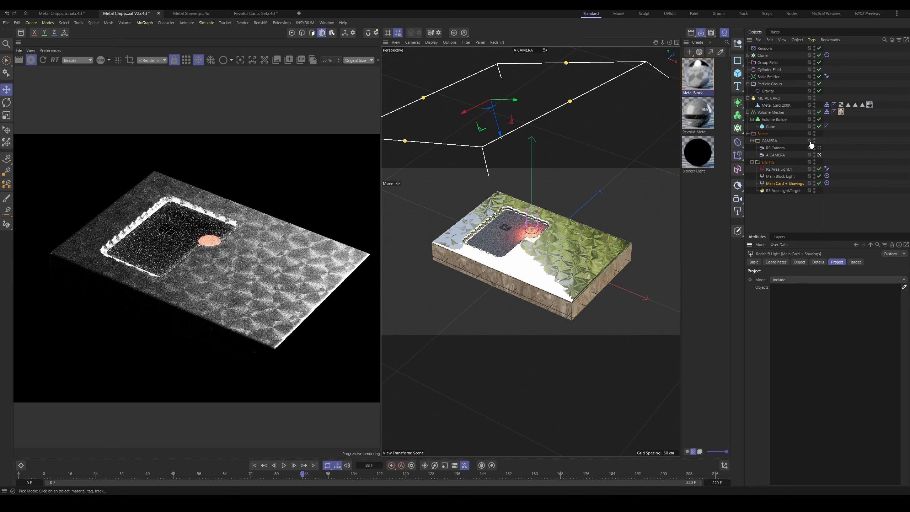
left_click(769, 97)
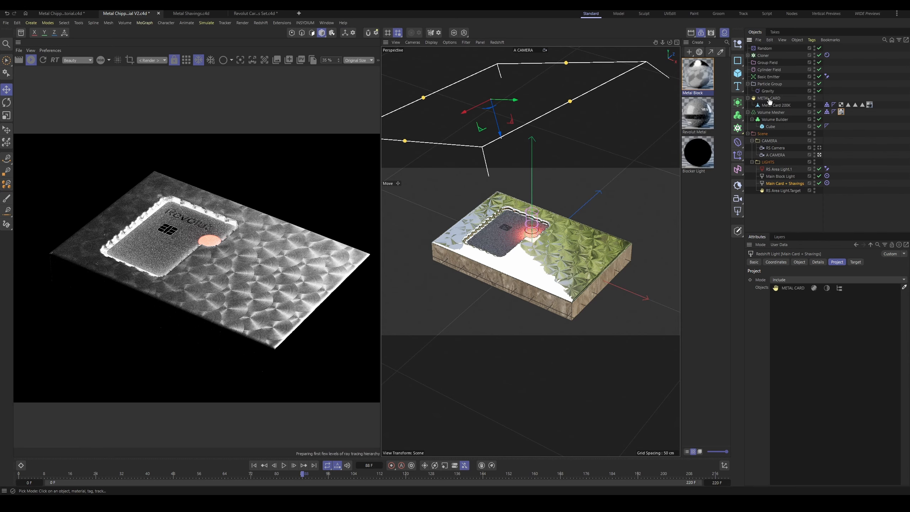
left_click(763, 56)
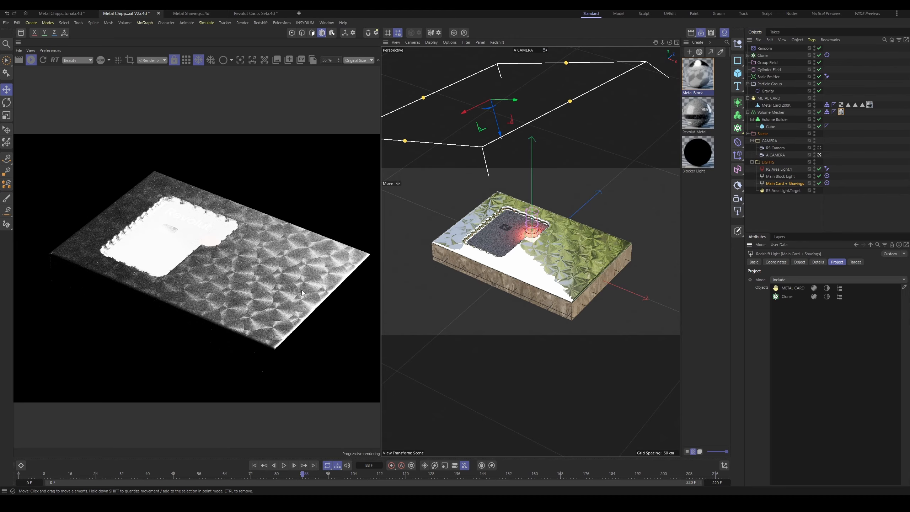
Step: Set the Main Card + Shavings light's intensity to 2 and its spread to 0.946
left_click(800, 262)
left_click_drag(840, 320, 814, 318)
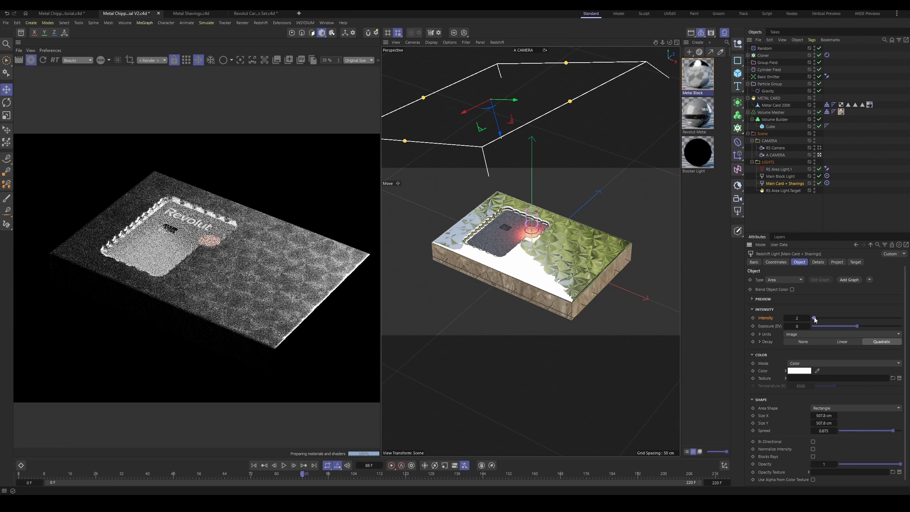
scroll(219, 219, "up", 4)
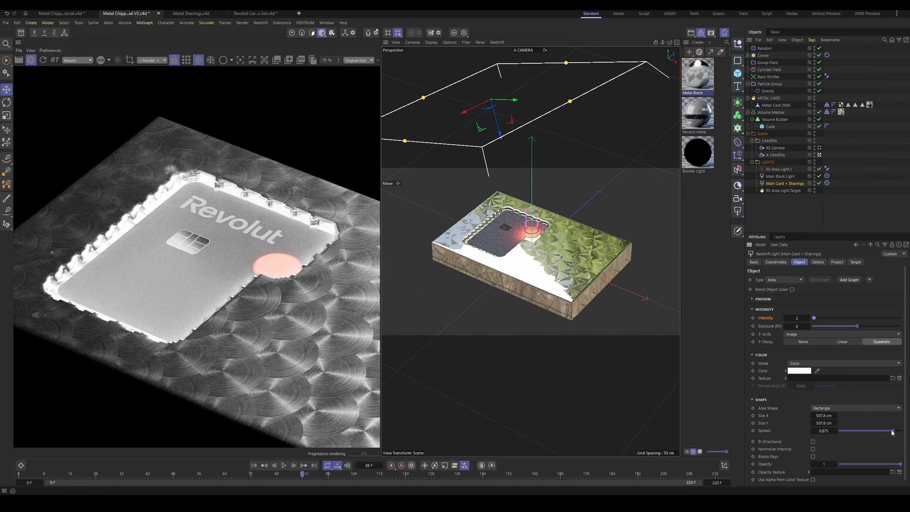
left_click_drag(892, 433, 897, 432)
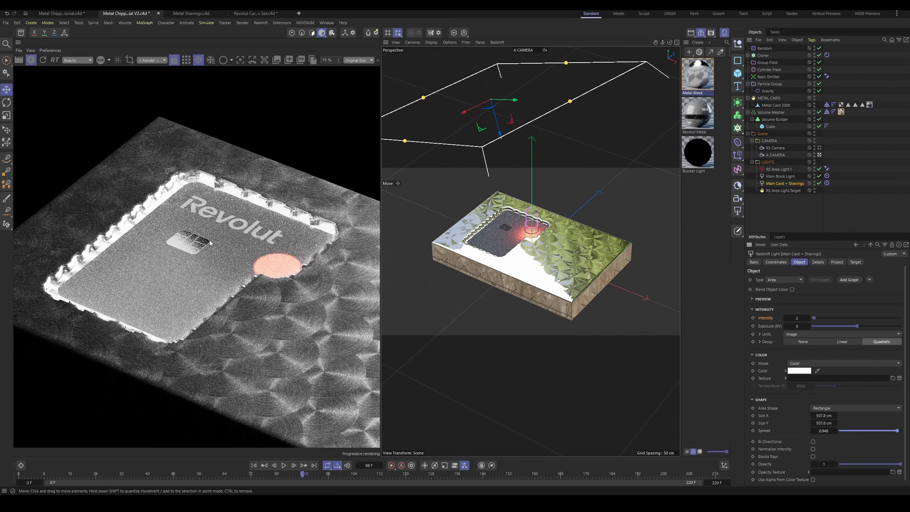
scroll(211, 243, "down", 3)
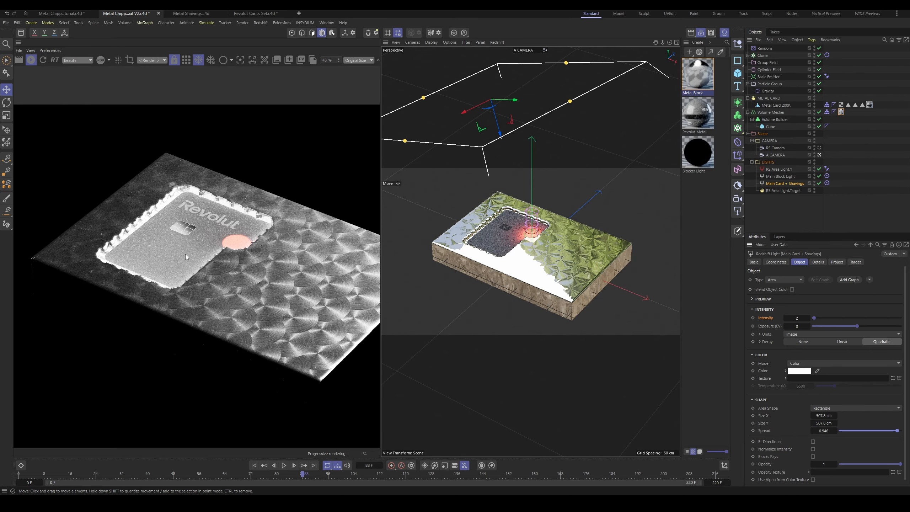
Step: Set the Main Block Light's intensity to 49
scroll(193, 220, "up", 2)
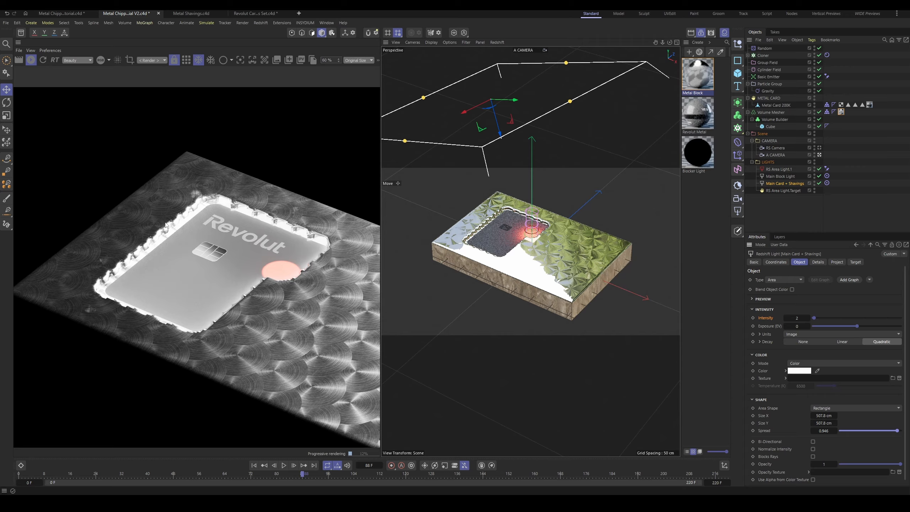
left_click(780, 176)
left_click_drag(837, 318, 835, 319)
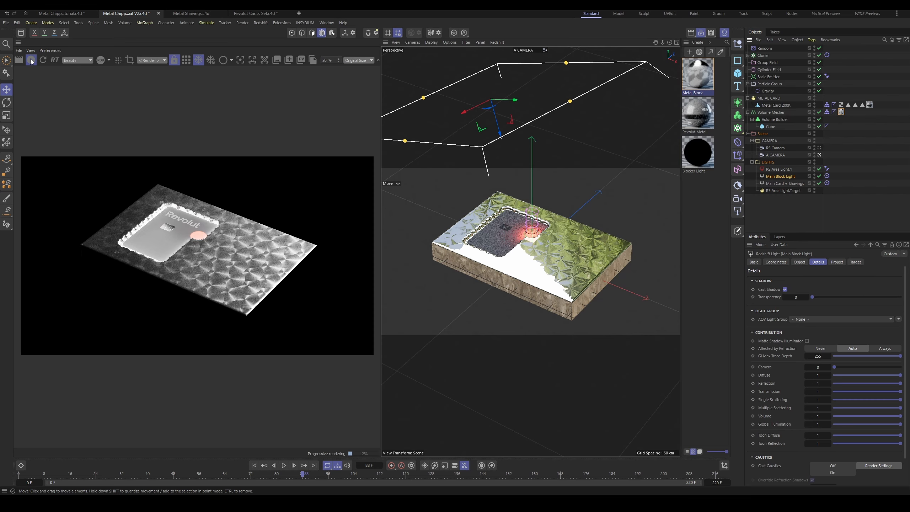
Step: Stop the live render, enlarge the viewport with the default camera active, and save the project
left_click(31, 60)
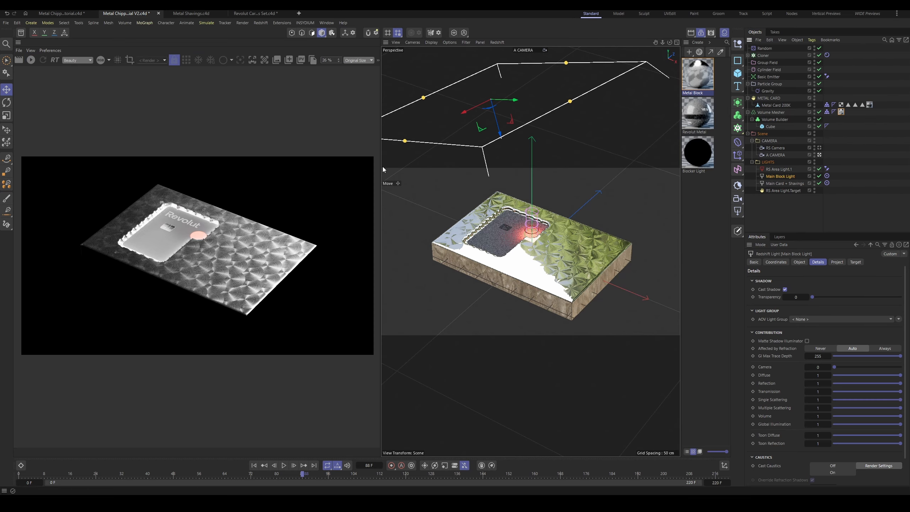
left_click_drag(381, 170, 214, 169)
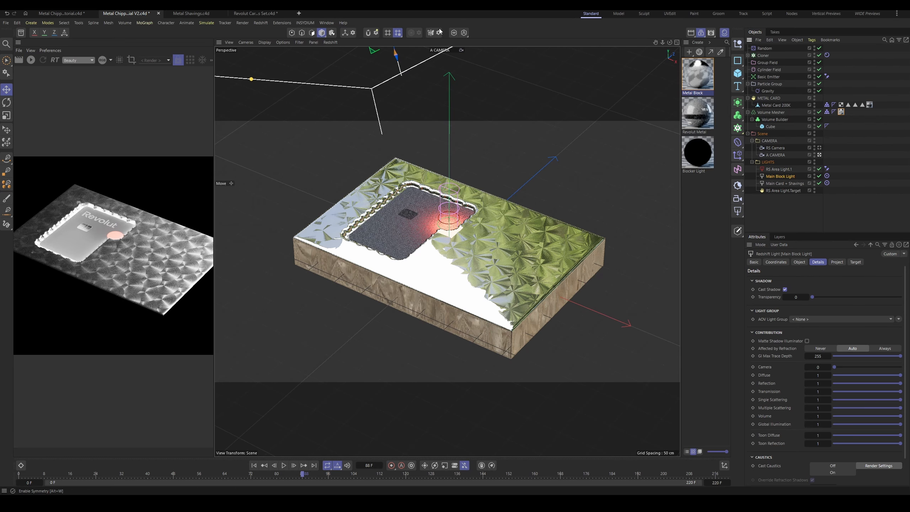
left_click(442, 50)
left_click(457, 55)
key("ctrl+s")
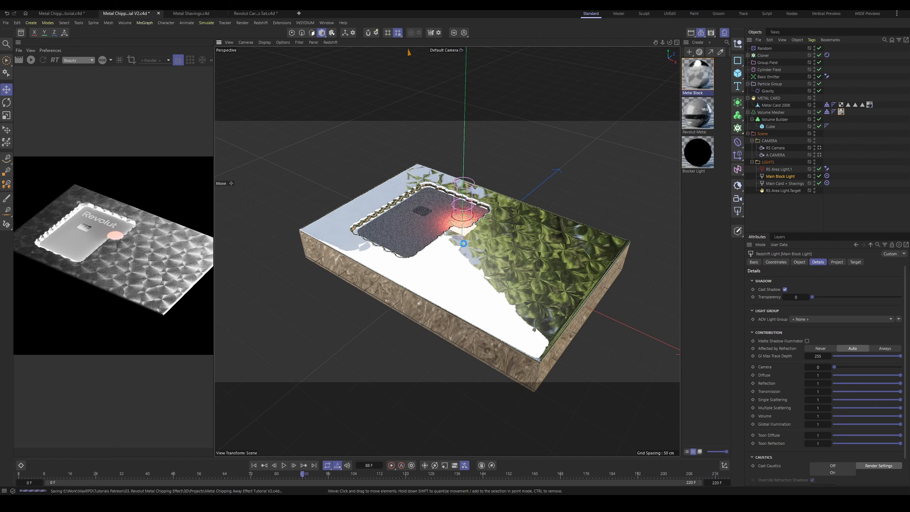
Step: At frame 0, create a polygon copy of the Volume Mesher with Current State to Object and delete the copy's Collider tag
left_click_drag(461, 242, 551, 227, "alt")
key("shift+f")
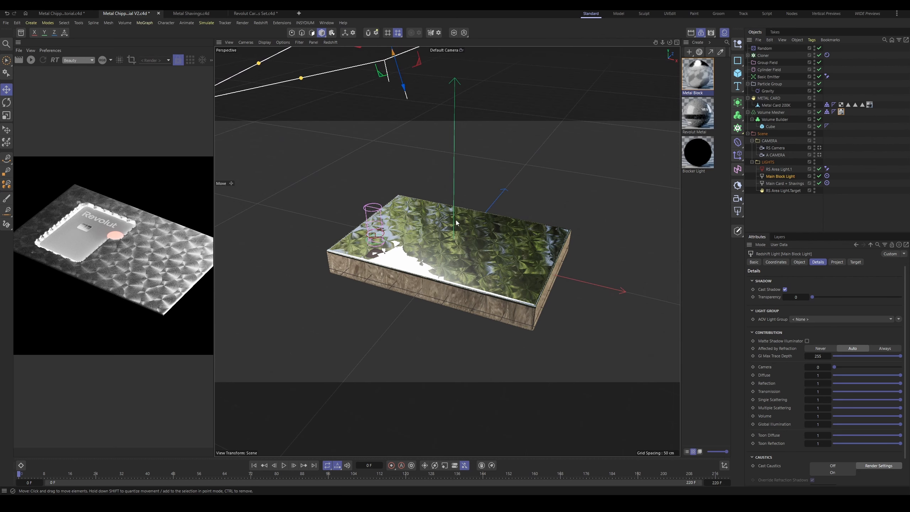
left_click(770, 112)
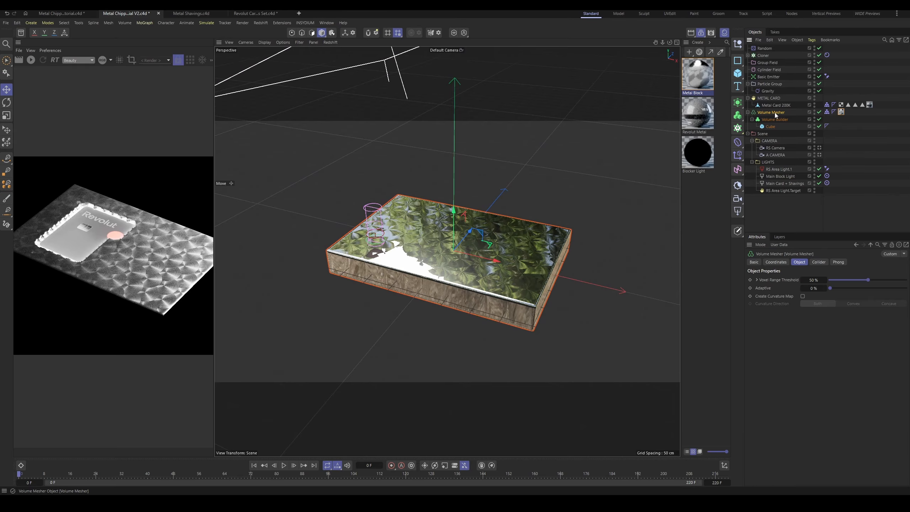
right_click(769, 115)
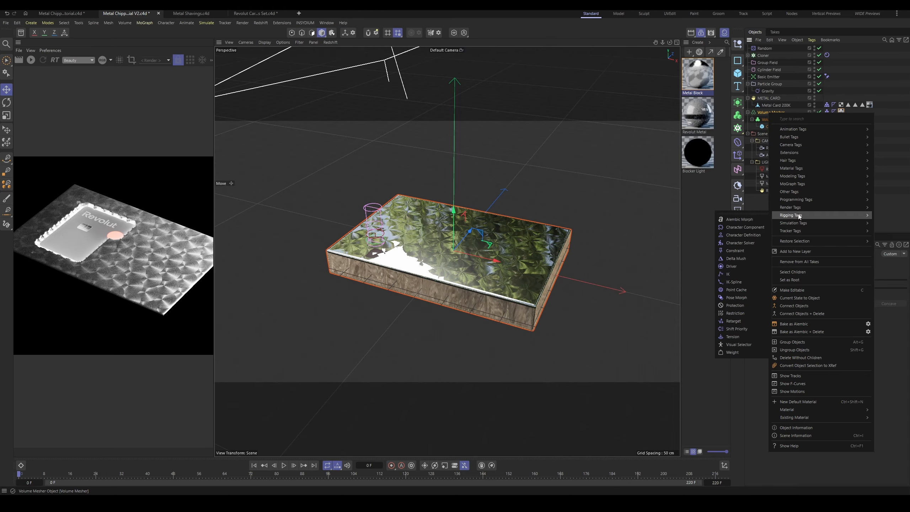
left_click(795, 300)
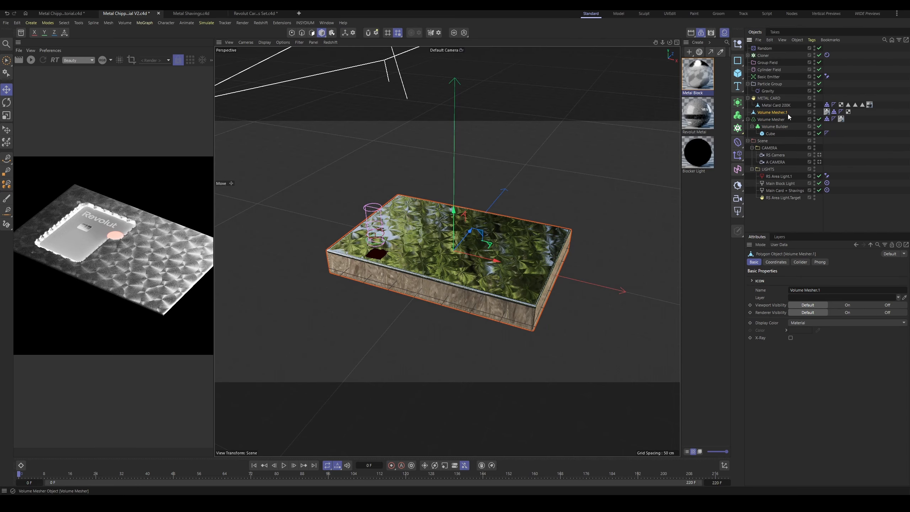
left_click(834, 111)
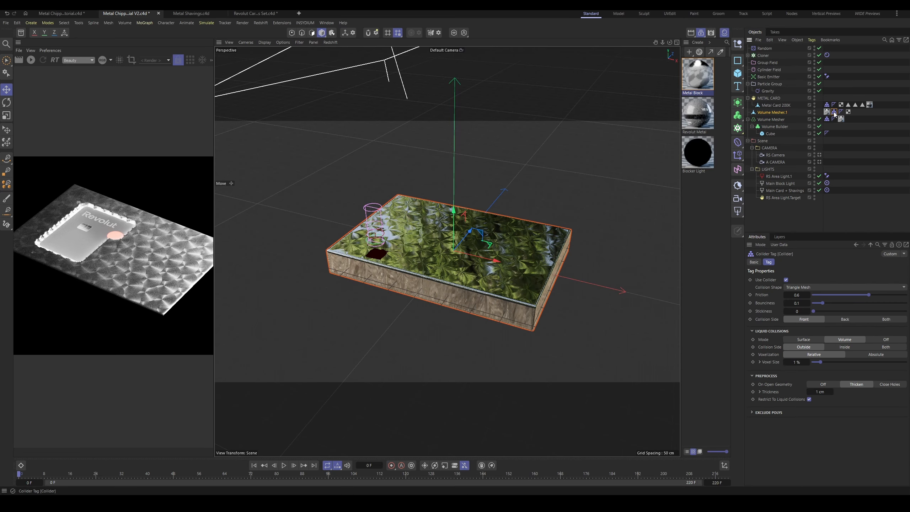
key("Delete")
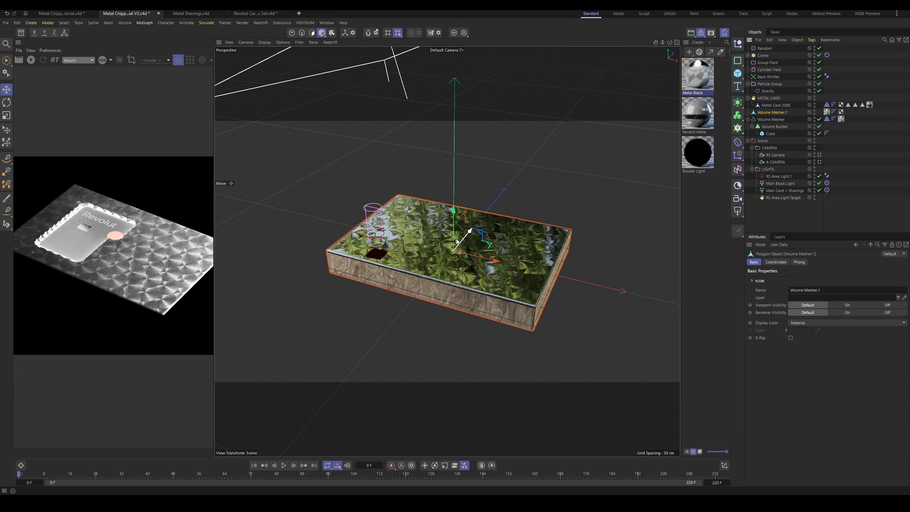
Step: Move the polygon block copy straight down below the original block and rotate it slightly about its vertical axis
left_click_drag(457, 241, 453, 246)
scroll(447, 286, "up", 5)
left_click_drag(447, 296, 433, 279, "alt")
key("r")
right_click_drag(432, 279, 481, 290, "alt")
key("e")
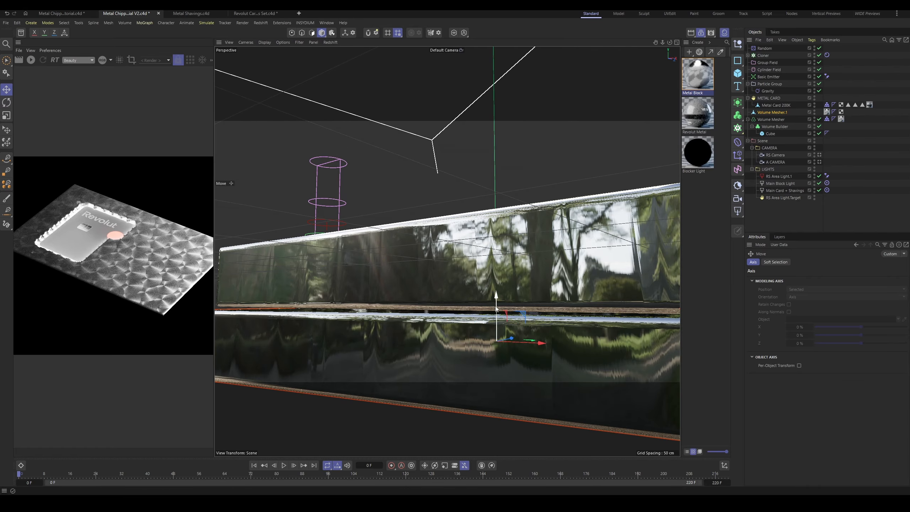
Step: Fine-tune the lower block's rotation so it sits askew beneath the original block
left_click_drag(455, 271, 459, 240, "alt")
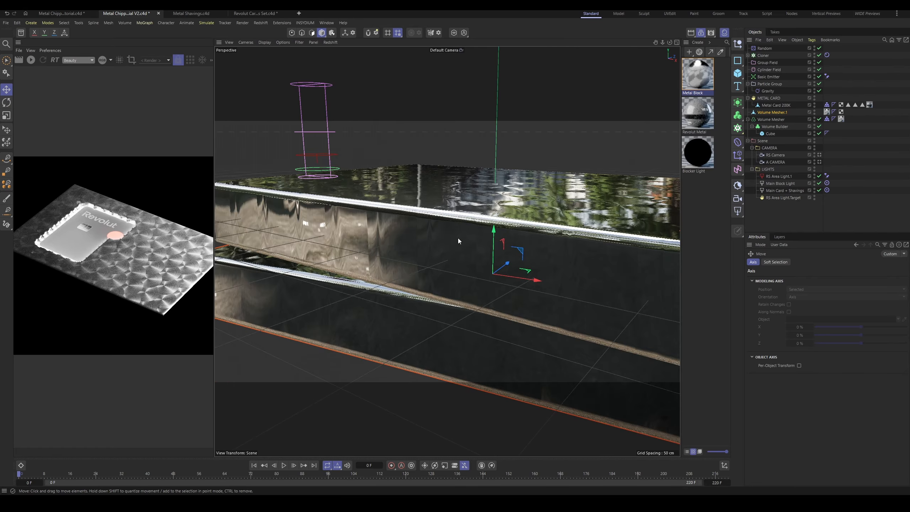
right_click_drag(459, 240, 458, 242, "alt")
left_click_drag(459, 242, 465, 263, "alt")
right_click_drag(466, 263, 476, 272, "alt")
key("r")
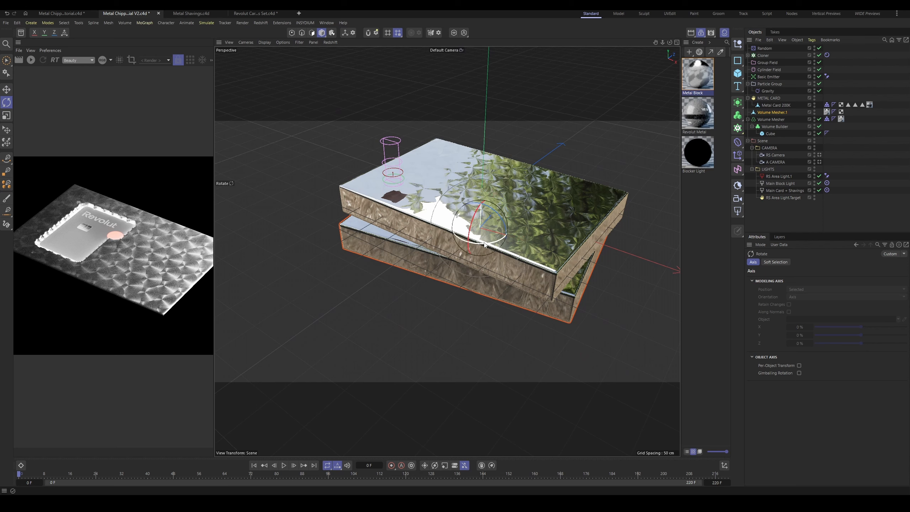
left_click_drag(481, 246, 496, 241)
right_click_drag(498, 235, 473, 238, "alt")
left_click_drag(474, 239, 474, 204, "alt")
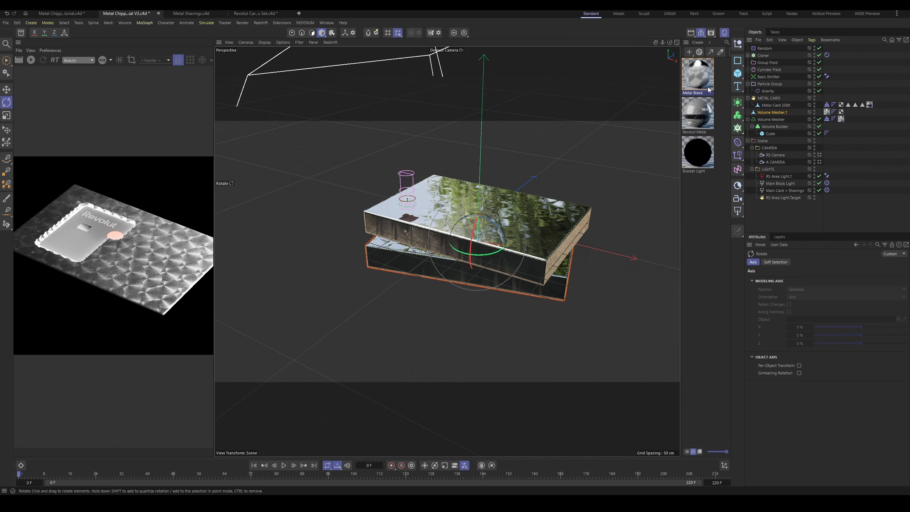
Step: Add a Plane, lower it beneath the blocks and scale it up into a large floor
left_click(737, 73)
left_click(760, 99)
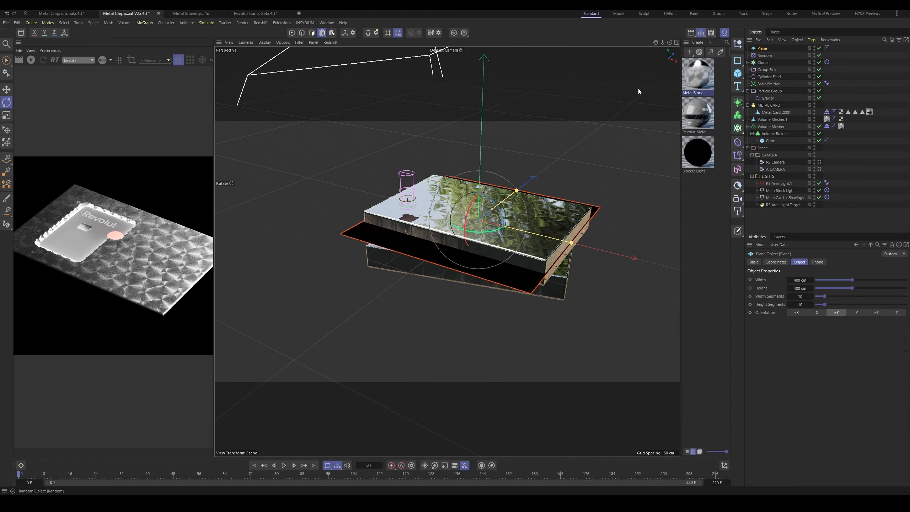
key("e")
left_click_drag(480, 200, 490, 275)
key("t")
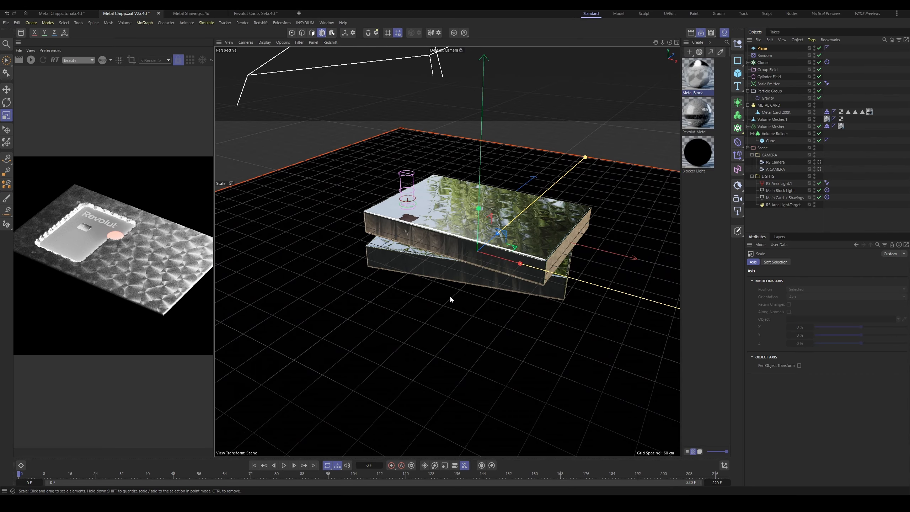
Step: Adjust the floor plane's height to sit just under the lower block and hide the viewport grid
right_click_drag(450, 298, 503, 250, "alt")
mouse_move(504, 250)
left_mouse_down("alt")
mouse_move(497, 211)
mouse_move(520, 230)
mouse_move(493, 262)
left_mouse_up("alt")
key("e")
right_click_drag(492, 262, 492, 223, "alt")
left_click_drag(493, 187, 451, 123, "alt")
left_click(299, 43)
left_click(315, 92)
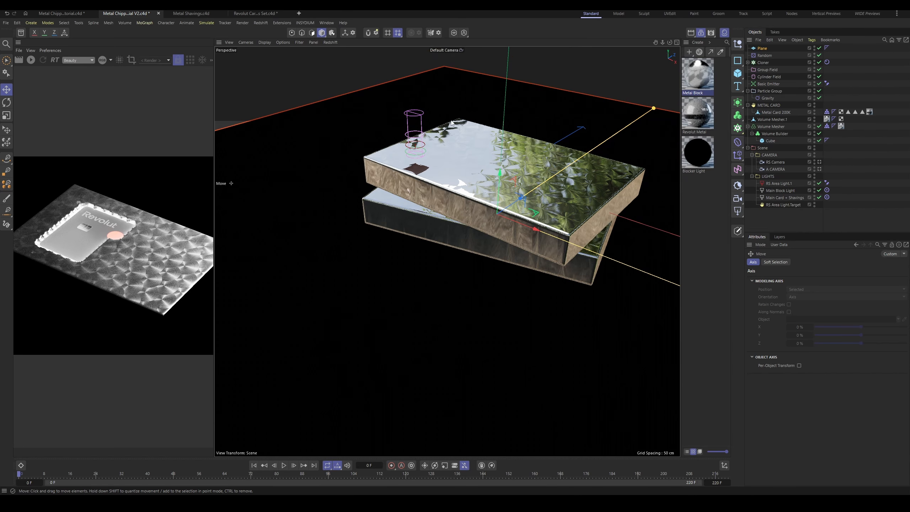
Step: Switch the viewport back to A CAMERA and restart the live render in a wider render view
left_click(444, 50)
left_click(454, 75)
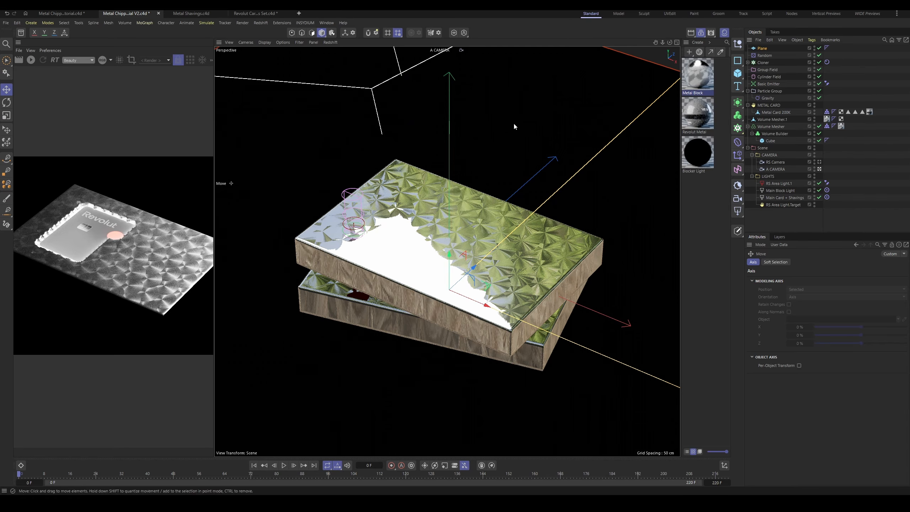
left_click(30, 60)
left_click_drag(214, 97, 386, 104)
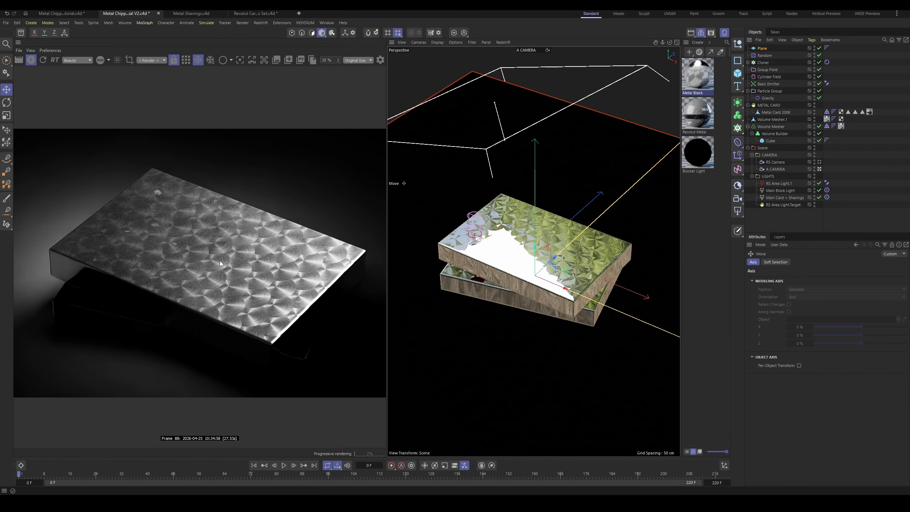
scroll(218, 270, "down", 1)
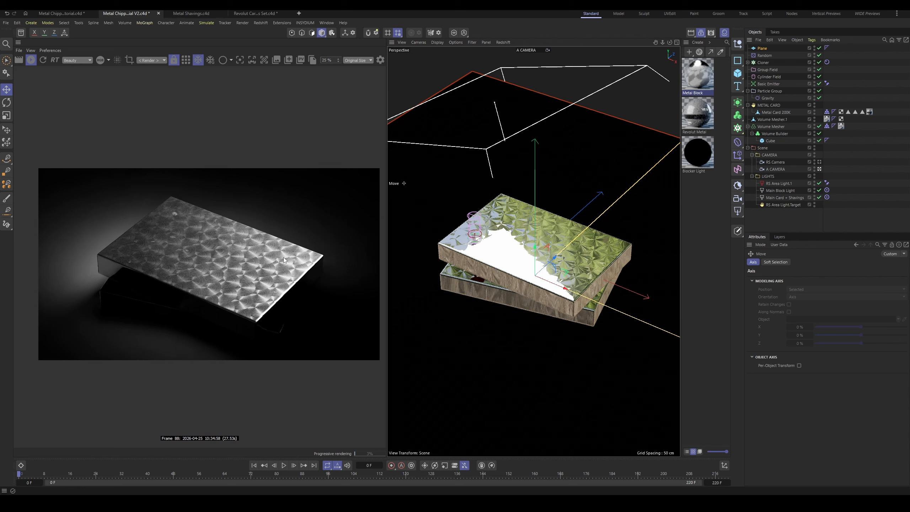
Step: Add the copied block, Volume Mesher.1, to the Main Block Light's included objects
left_click(777, 193)
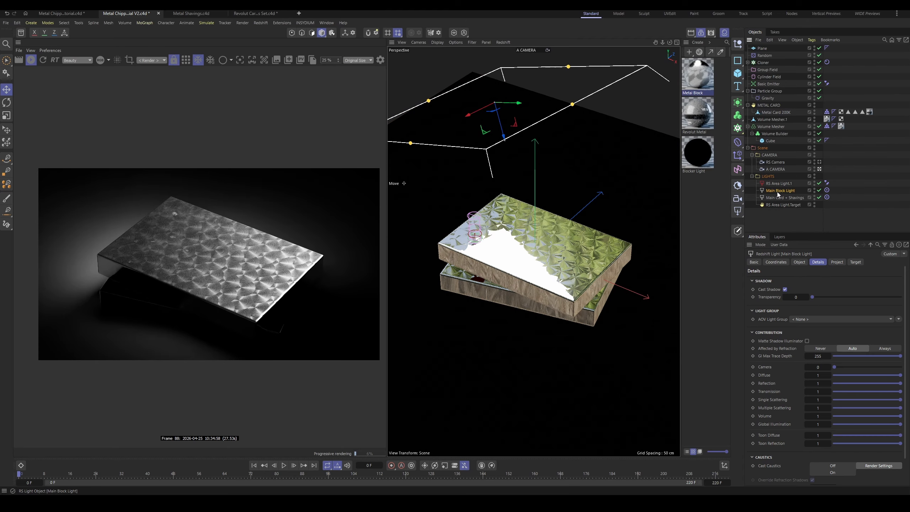
left_click(837, 261)
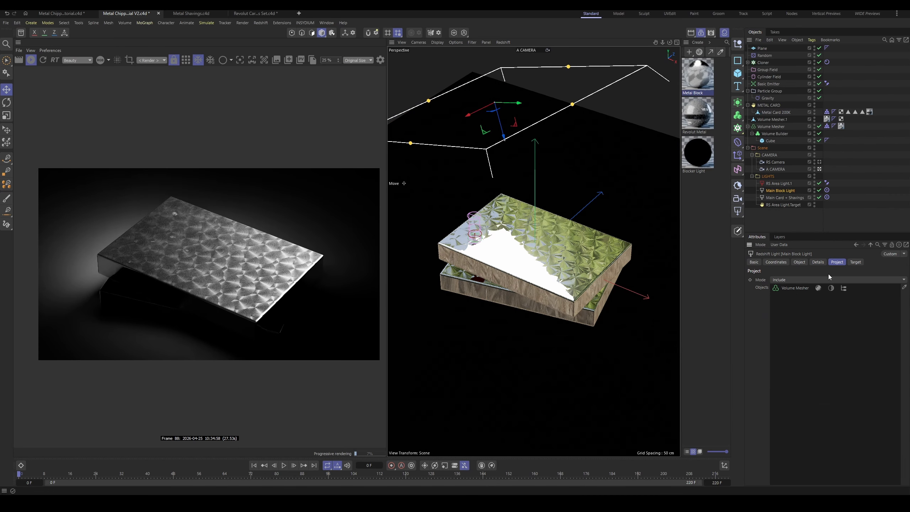
left_click(904, 287)
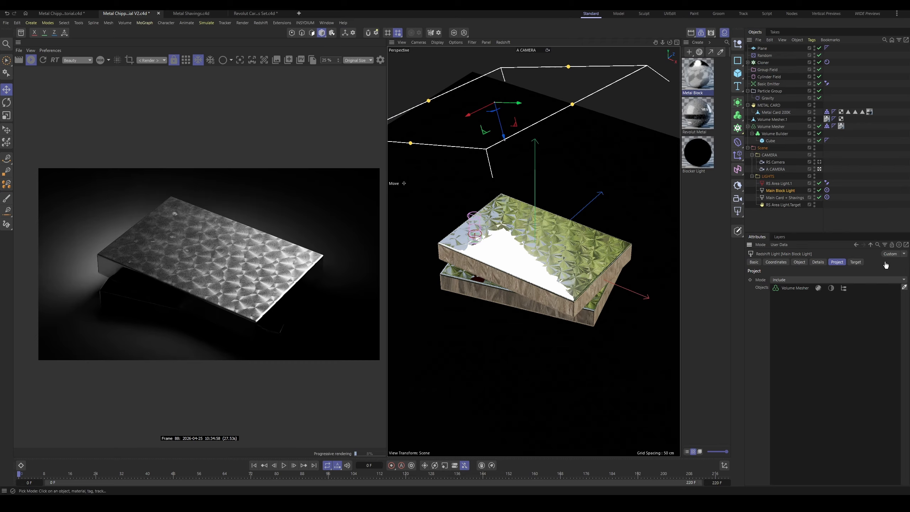
left_click(771, 121)
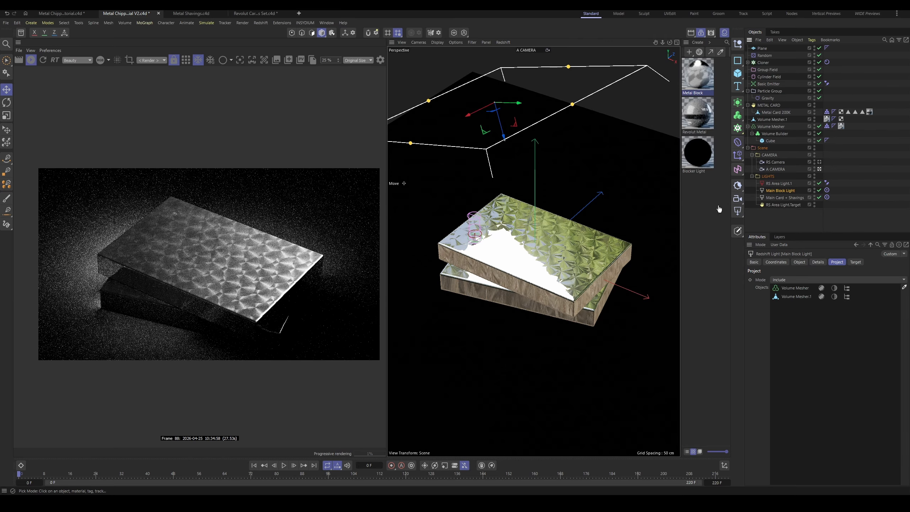
Step: Add the Plane and Volume Mesher.1 to the Main Card + Shavings light's included objects
left_click(781, 198)
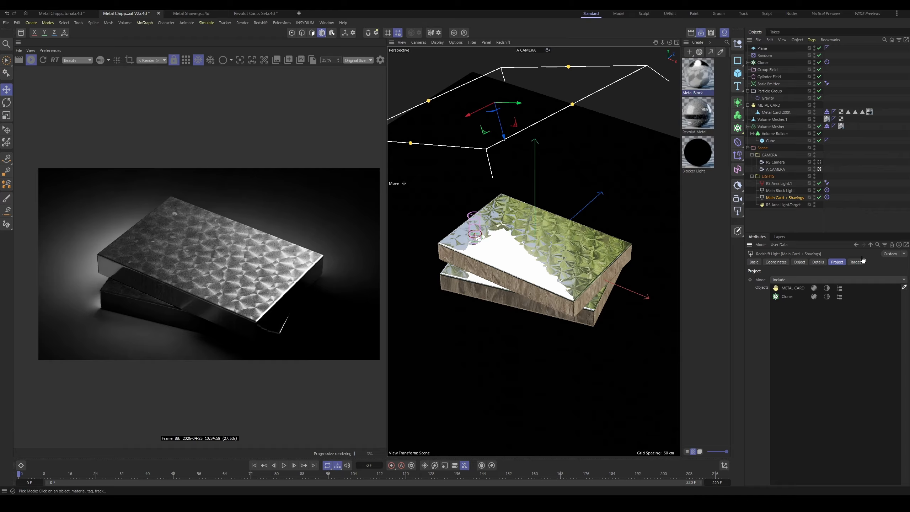
left_click(763, 49)
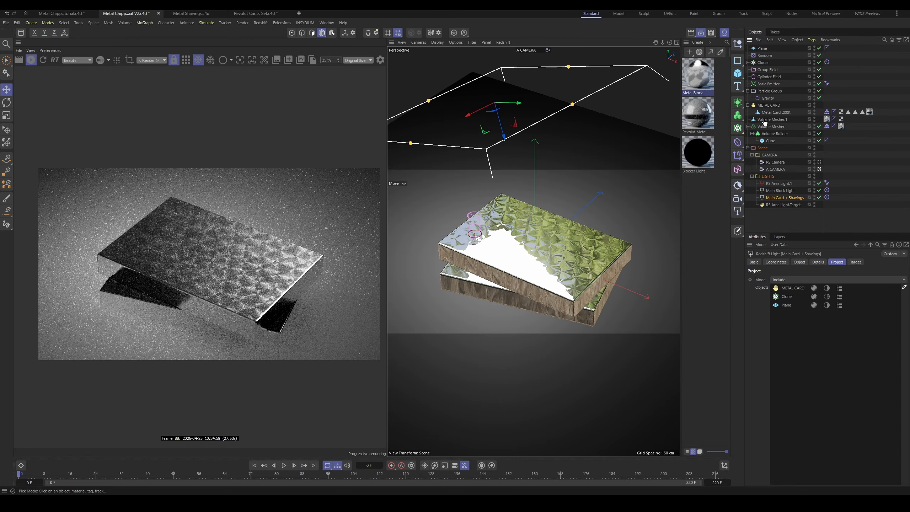
left_click(771, 120)
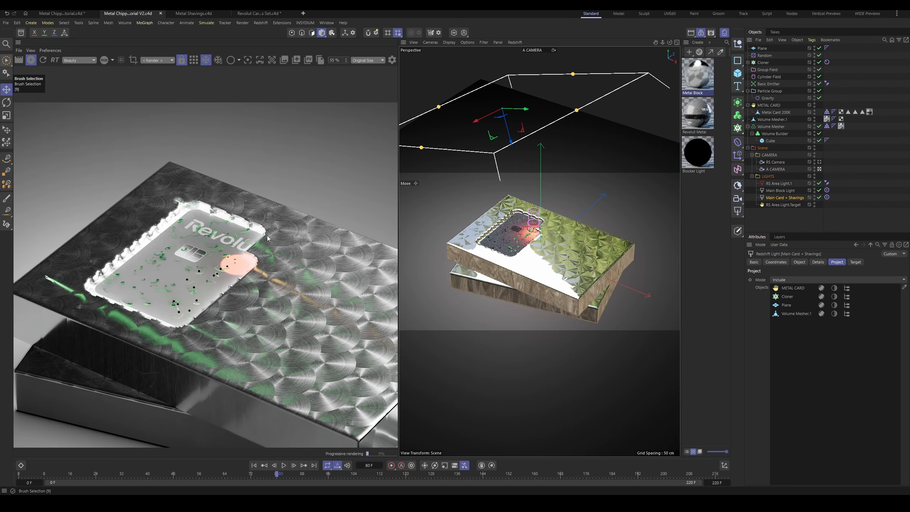
Step: Inspect the shavings on the card in the render and hide the Particle Group from rendering
scroll(226, 303, "down", 1)
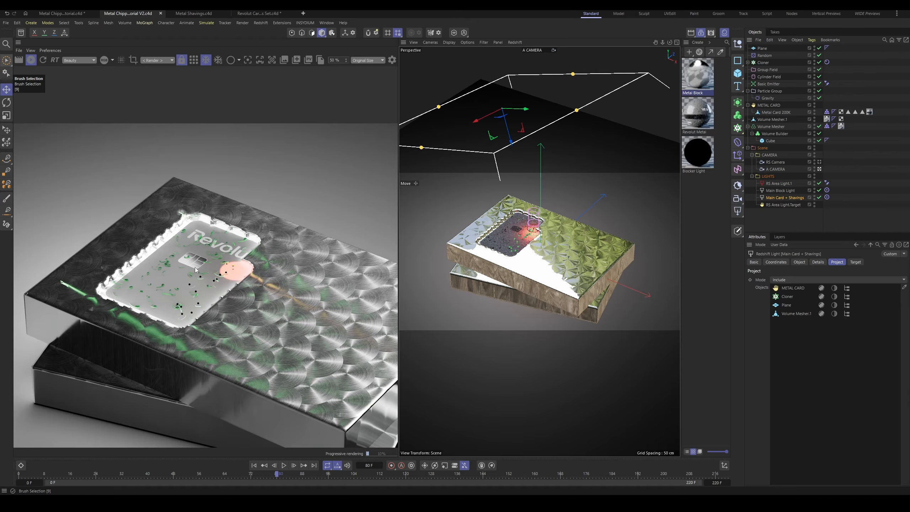
scroll(196, 270, "up", 6)
scroll(198, 269, "down", 1)
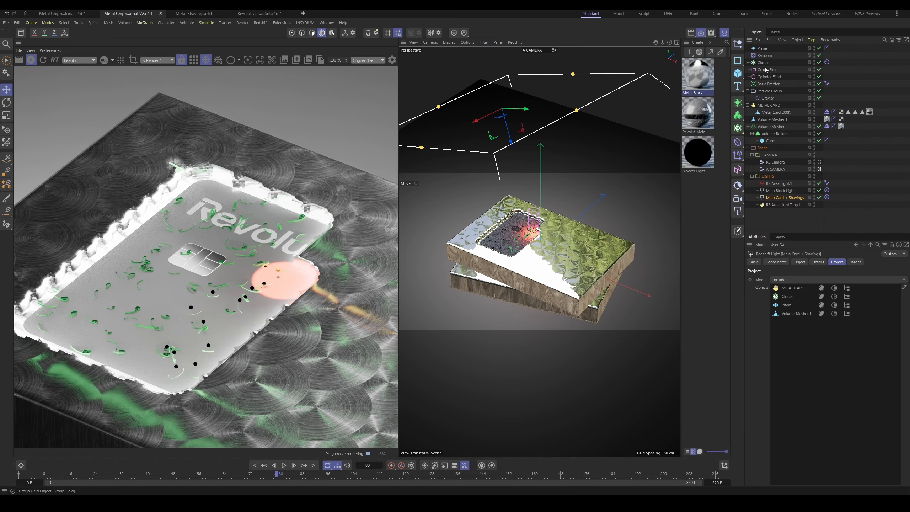
left_click(766, 91)
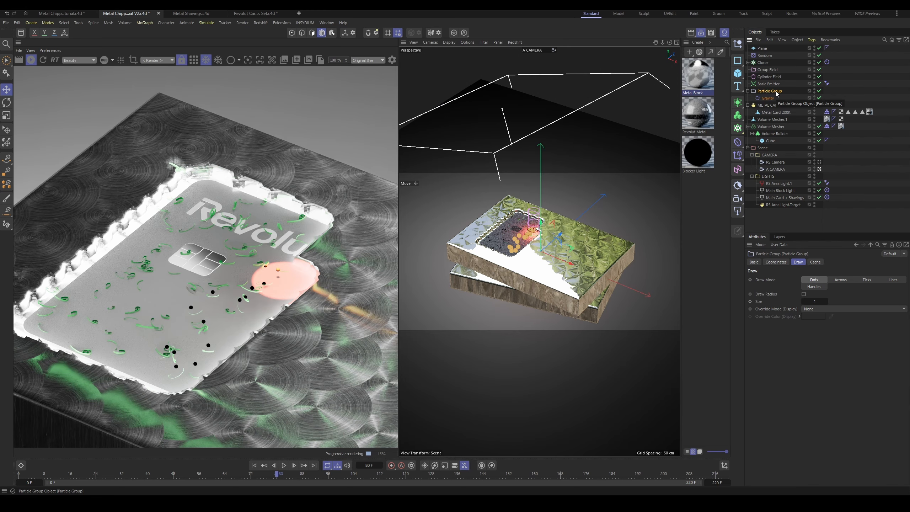
left_click(814, 94)
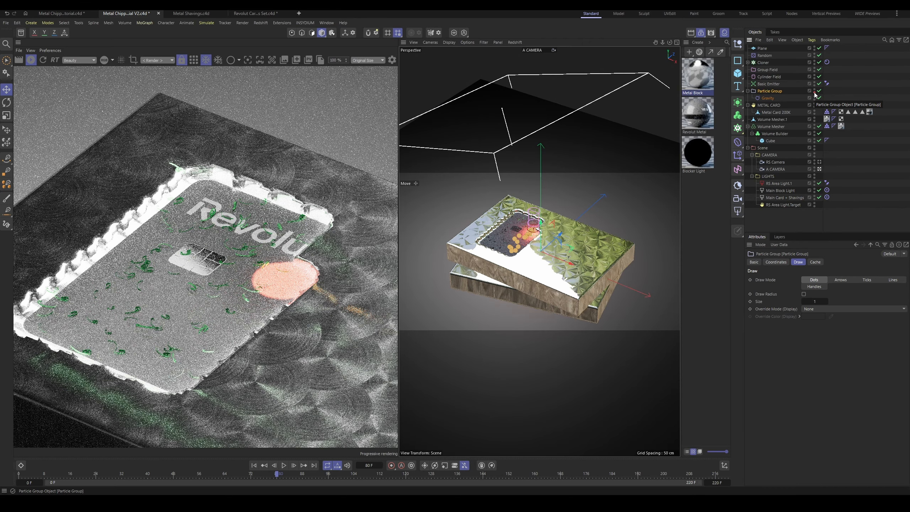
Step: Apply the Metal Block material to the Cloner and examine the shavings up close in the render
left_click(762, 63)
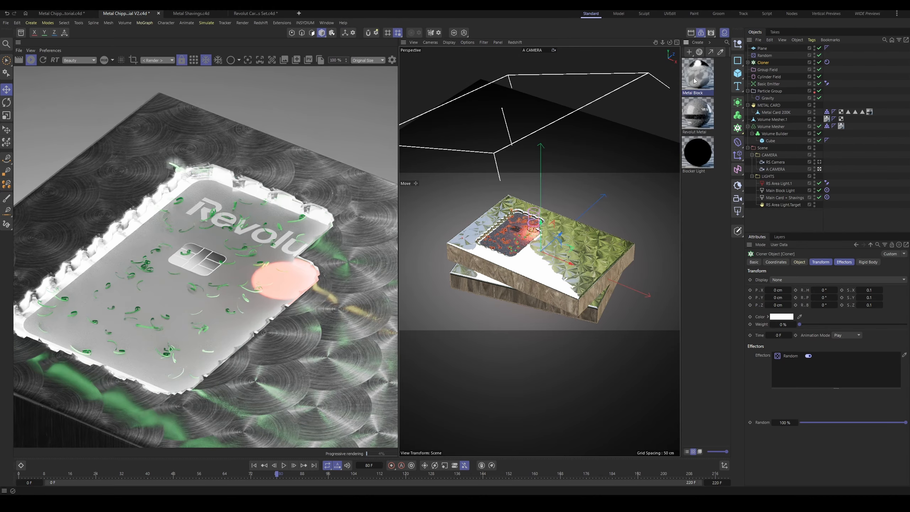
left_click_drag(763, 65, 763, 62)
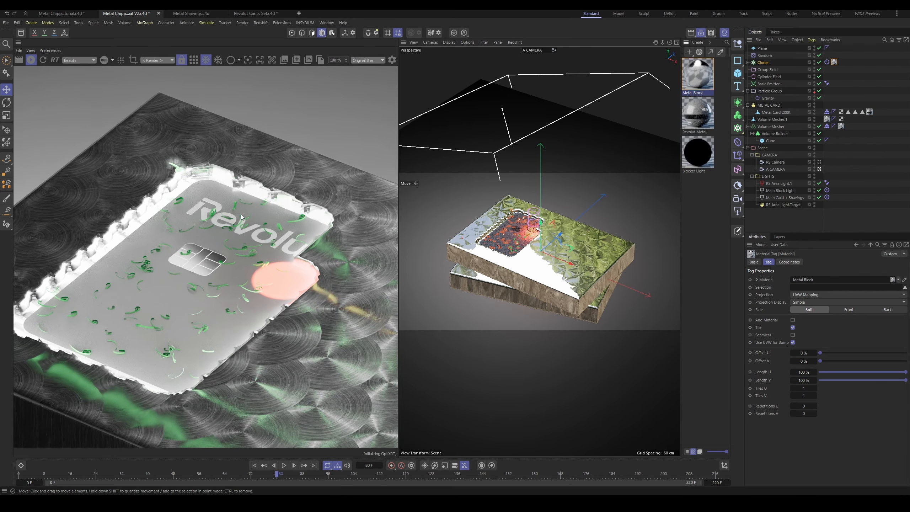
scroll(252, 228, "up", 5)
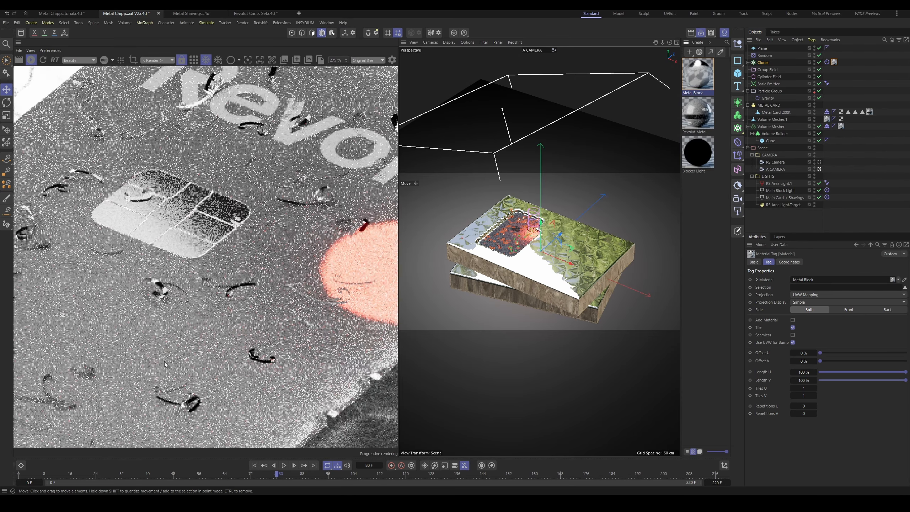
Step: Examine the metal shavings on the card up close and from a distance in the render
scroll(174, 299, "down", 4)
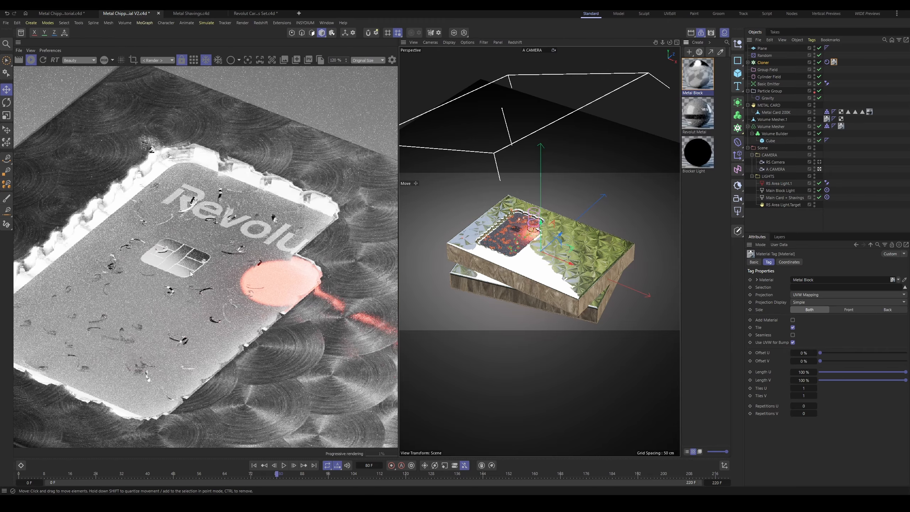
scroll(225, 300, "up", 1)
scroll(183, 300, "up", 2)
scroll(210, 285, "down", 3)
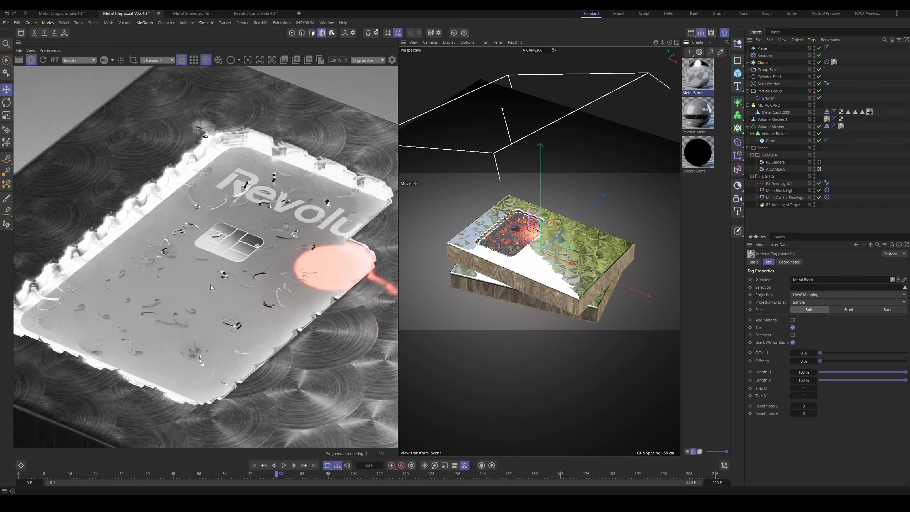
scroll(178, 349, "up", 2)
scroll(188, 314, "up", 2)
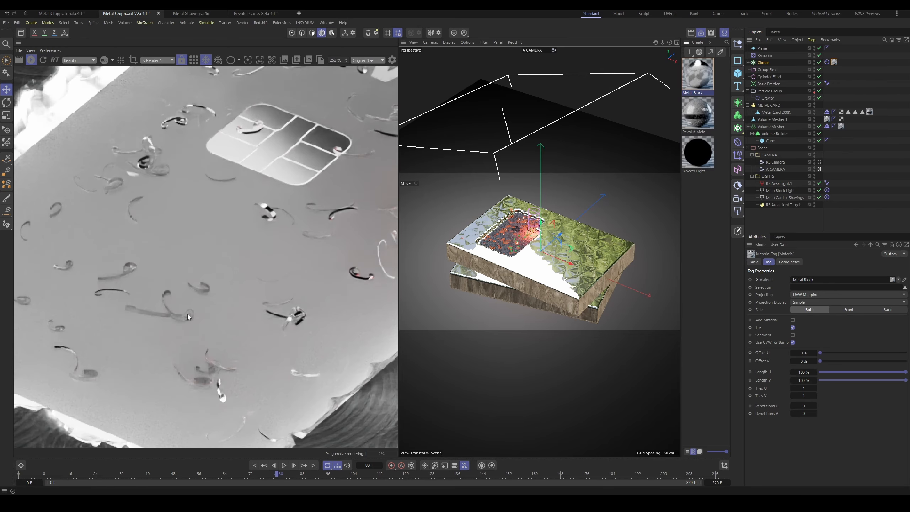
scroll(192, 310, "down", 3)
scroll(216, 311, "down", 1)
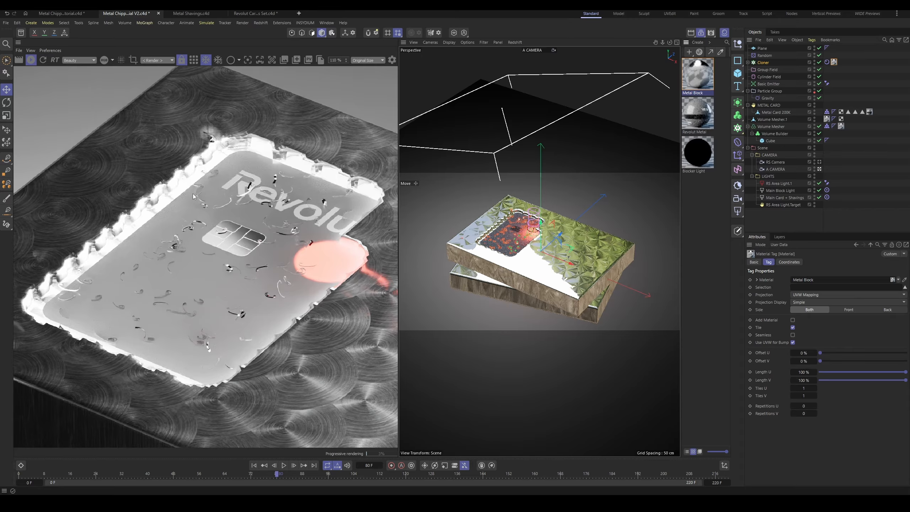
scroll(186, 269, "up", 2)
scroll(199, 265, "down", 3)
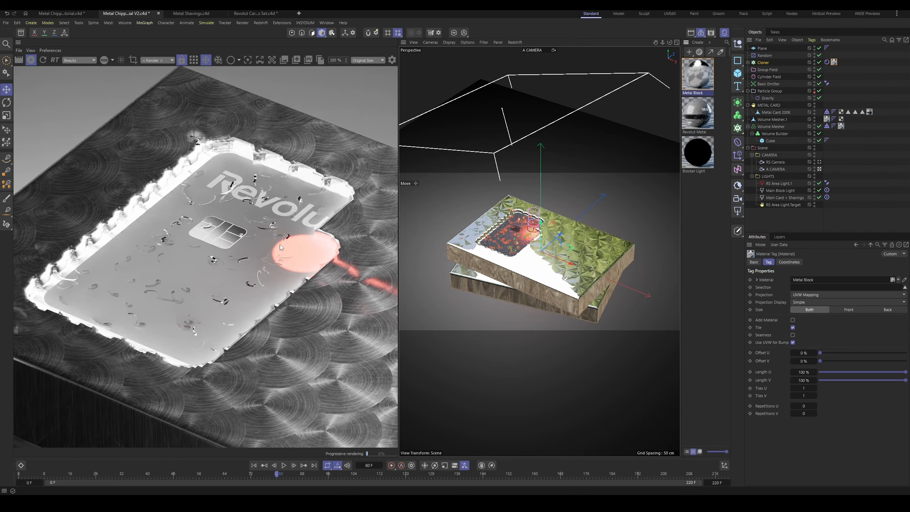
scroll(231, 242, "up", 2)
scroll(189, 263, "down", 3)
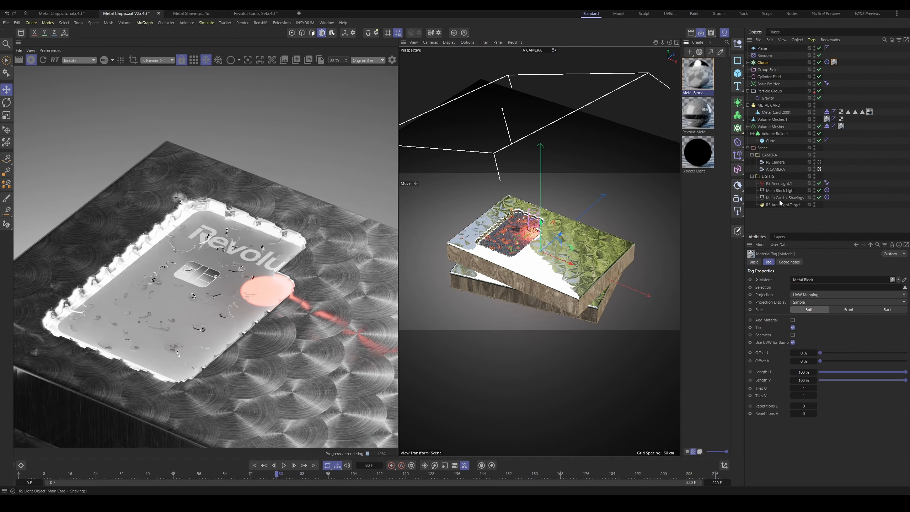
Step: Select RS Area Light.1, switch the viewport to the Default Camera and lock the render view to A CAMERA
left_click(779, 183)
left_click(535, 50)
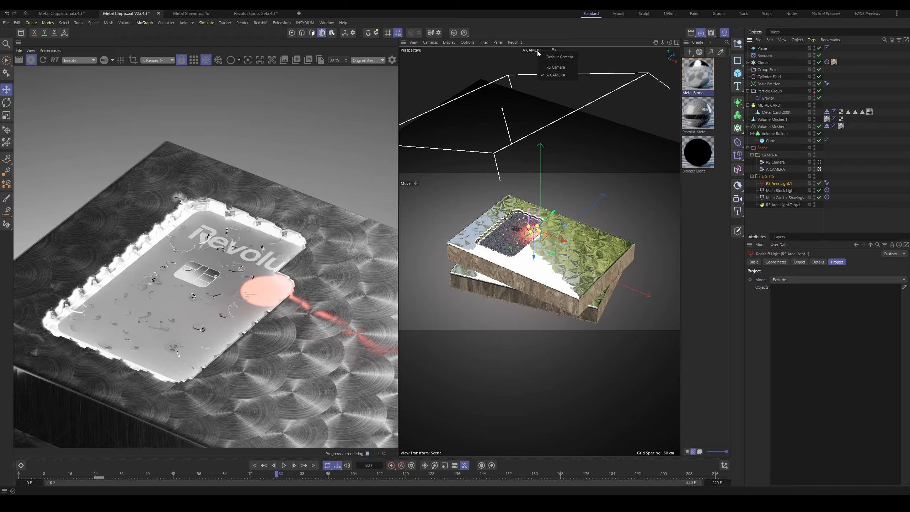
left_click(555, 57)
left_click(157, 60)
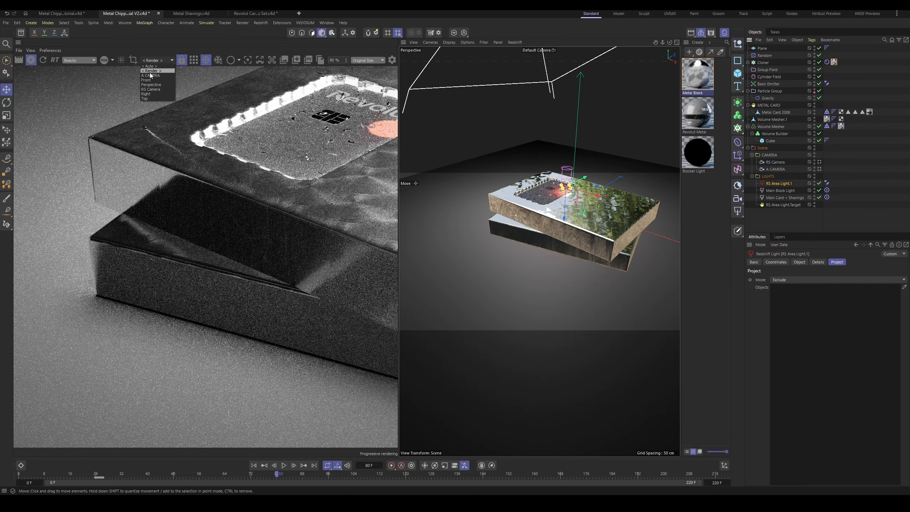
left_click(150, 75)
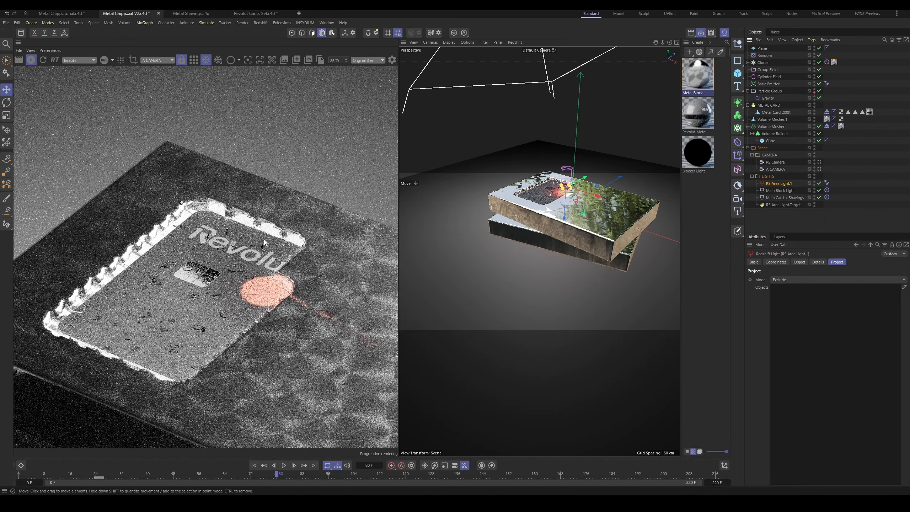
Step: Scale the red RS Area Light.1 disc down to about 24.7 cm in the viewport
scroll(264, 243, "up", 2)
scroll(573, 190, "up", 5)
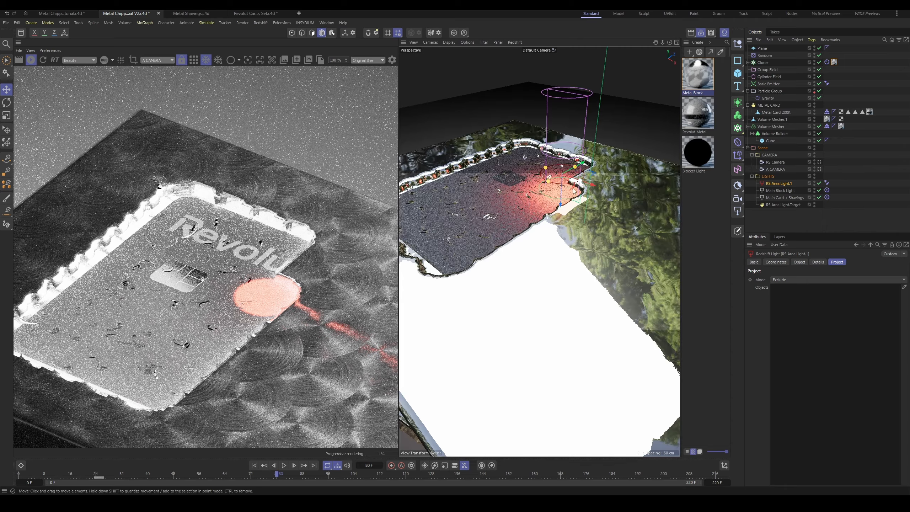
left_click_drag(575, 190, 562, 237, "alt")
scroll(573, 194, "up", 4)
left_click_drag(573, 194, 578, 229, "alt")
scroll(581, 261, "down", 3)
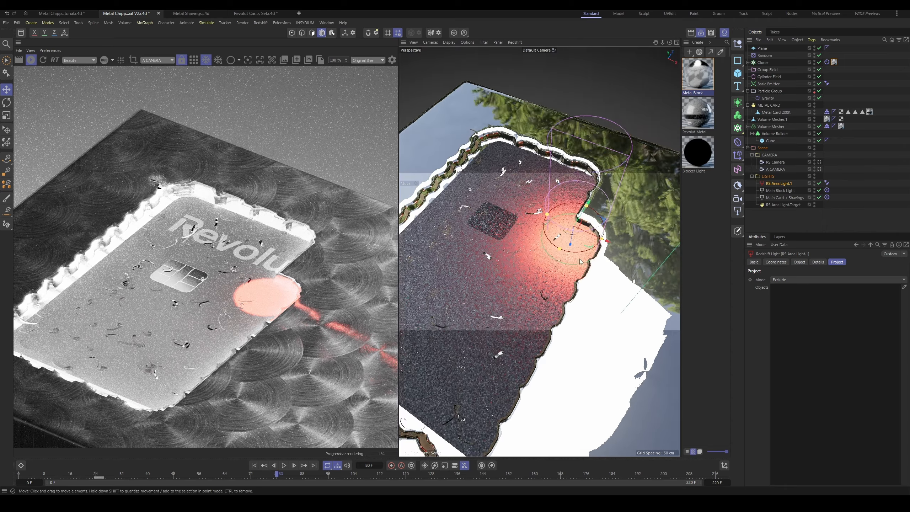
scroll(580, 261, "up", 2)
key("t")
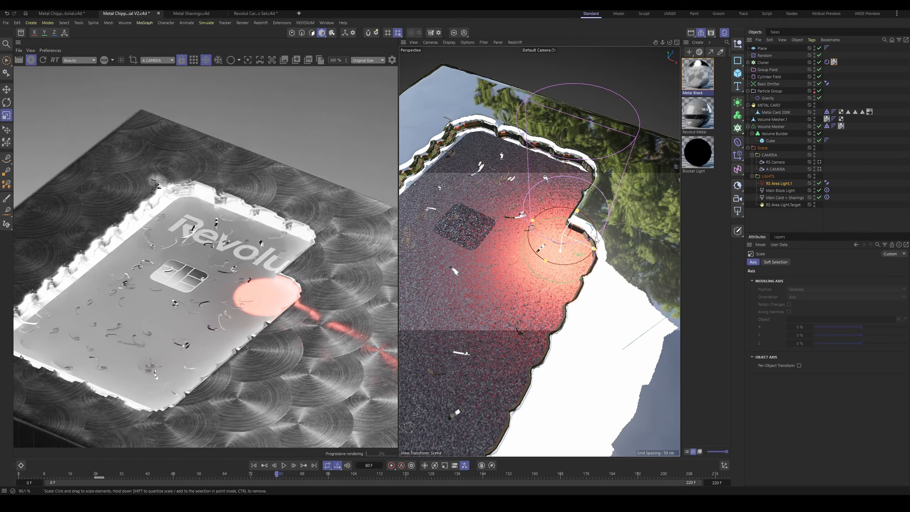
left_click_drag(595, 239, 585, 242)
key("e")
left_click(782, 185)
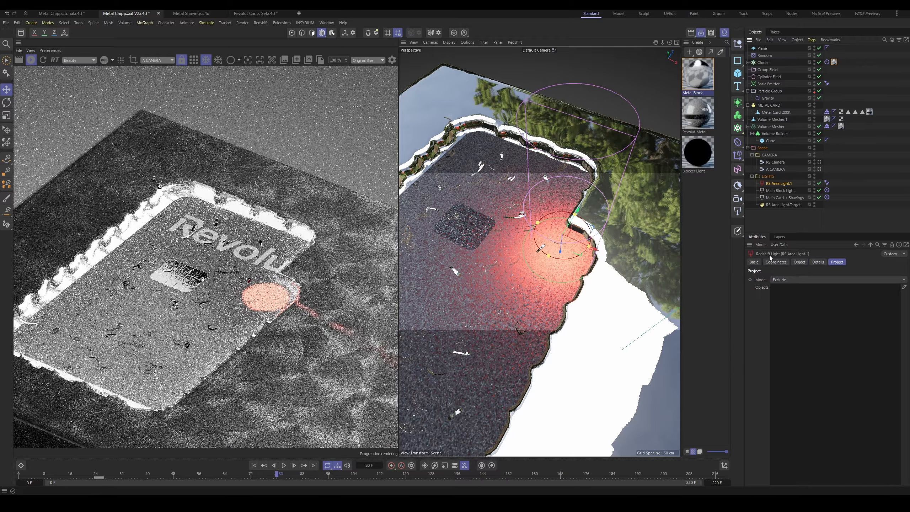
Step: Shrink the red disc light to about 17.4 cm and increase its spread to about 0.21
left_click(799, 262)
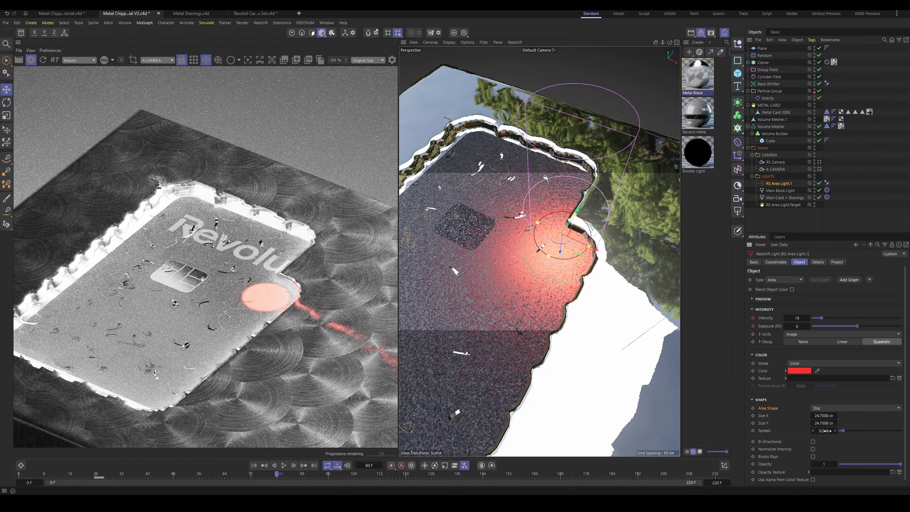
left_click_drag(824, 430, 835, 430)
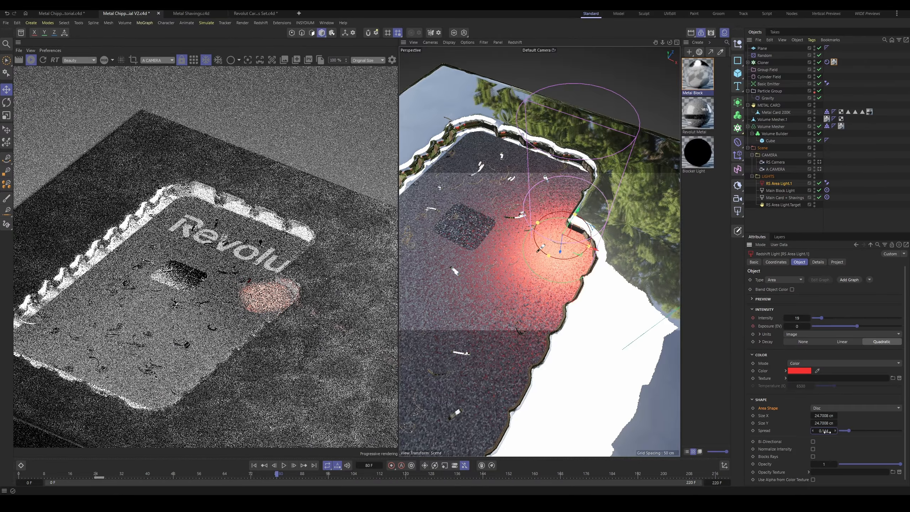
key("t")
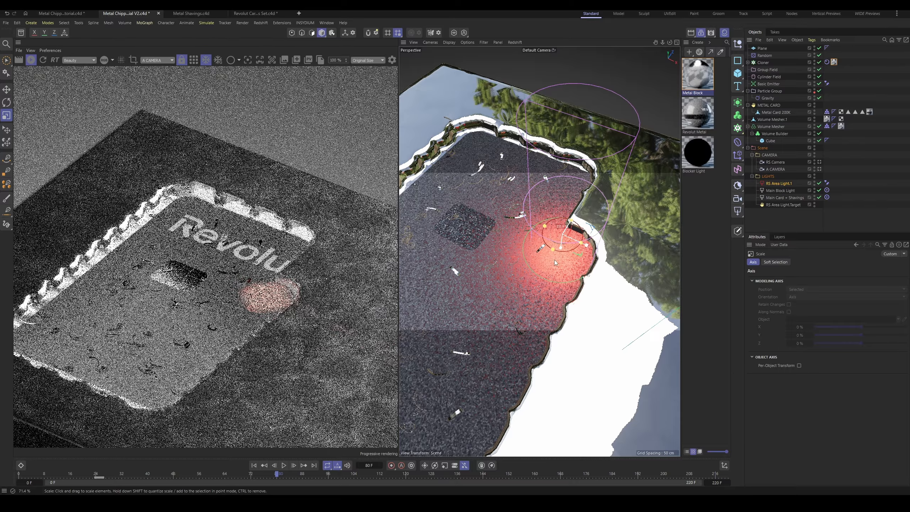
mouse_move(555, 260)
left_mouse_down()
mouse_move(544, 263)
mouse_move(558, 264)
left_mouse_up()
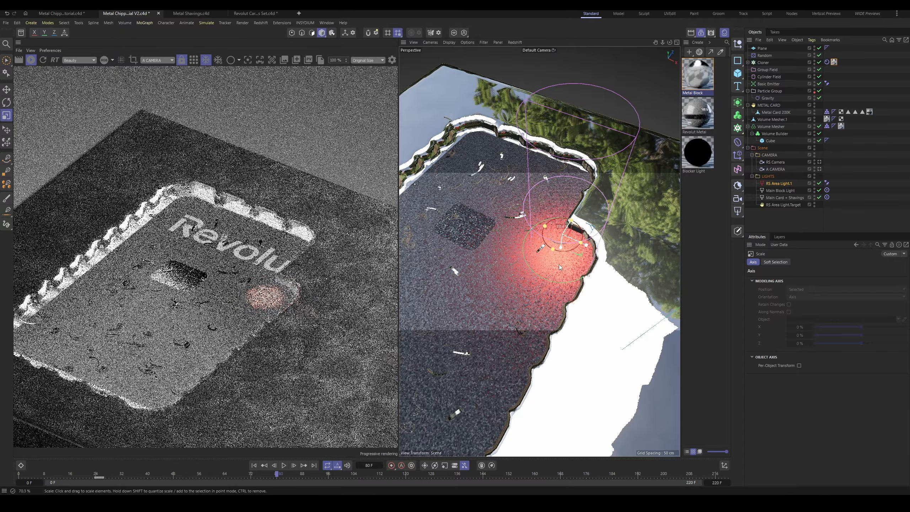
key("e")
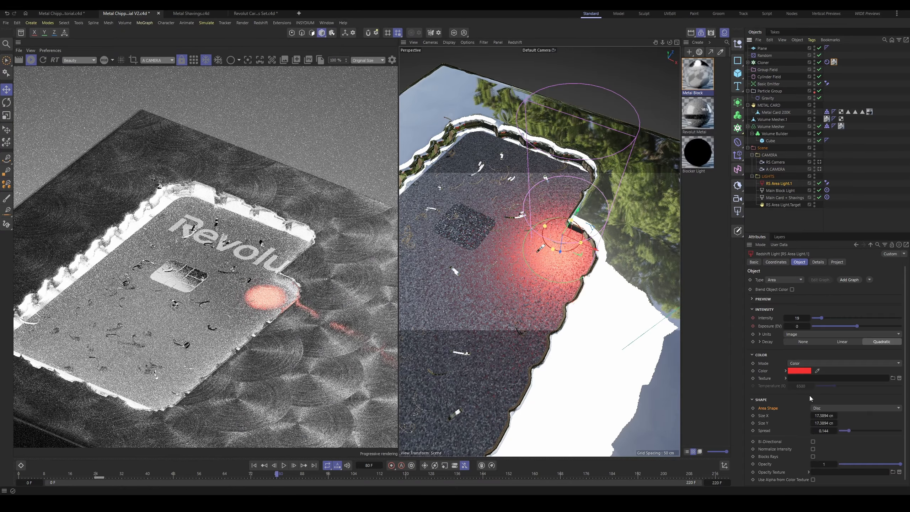
left_click_drag(812, 431, 828, 430)
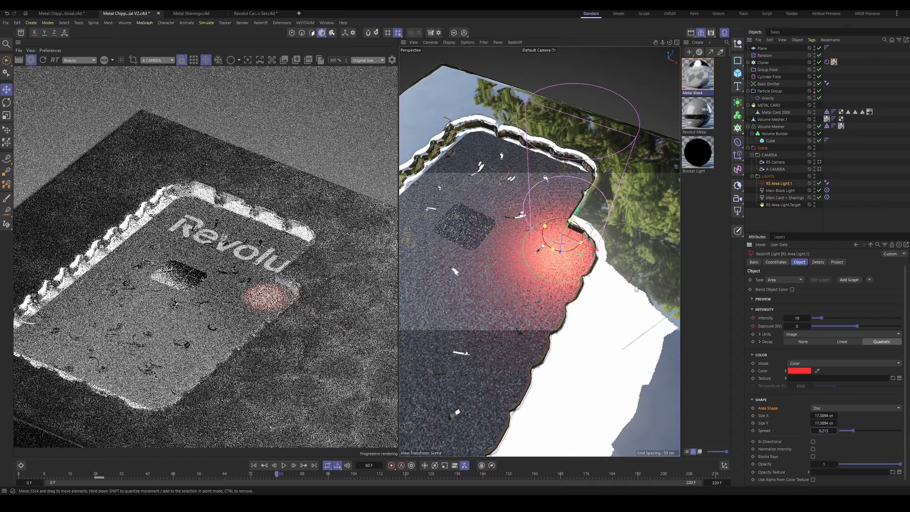
Step: Stop the playback at frame 83 and enlarge the render view to examine both blocks
scroll(271, 308, "down", 3)
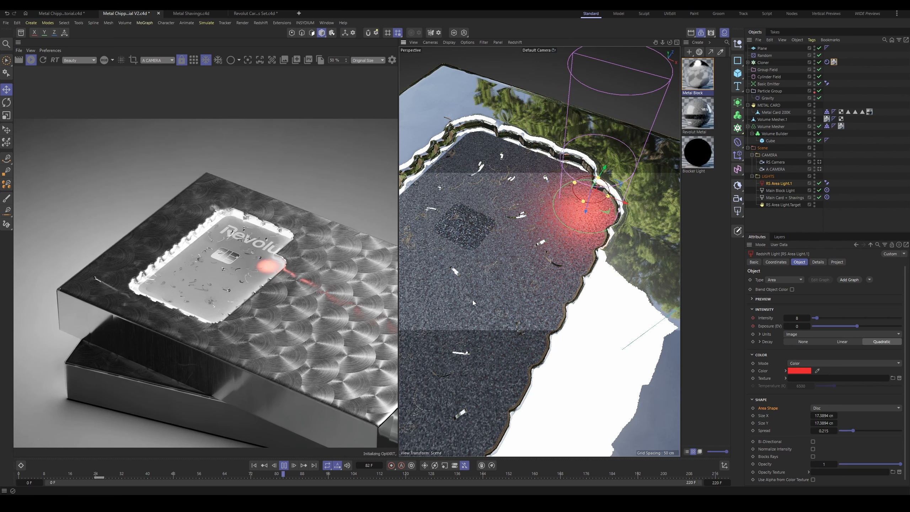
left_click(284, 465)
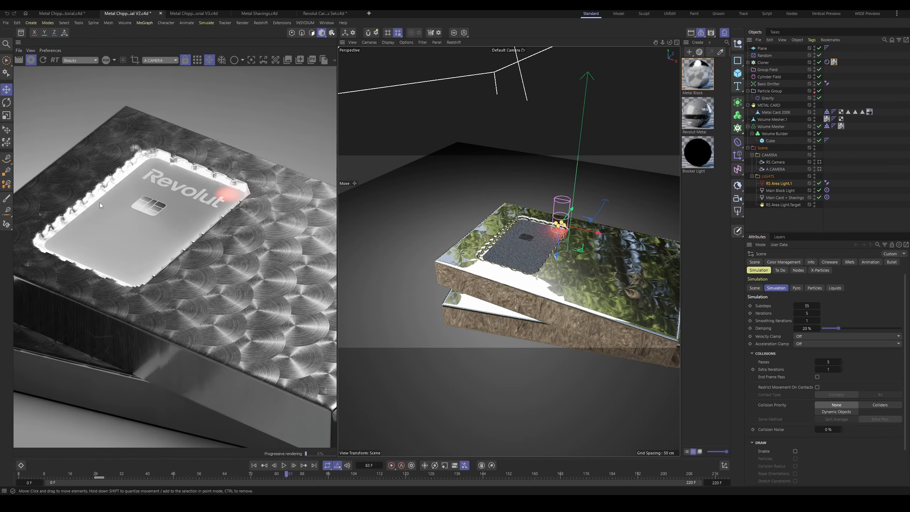
scroll(155, 176, "up", 3)
scroll(161, 268, "down", 11)
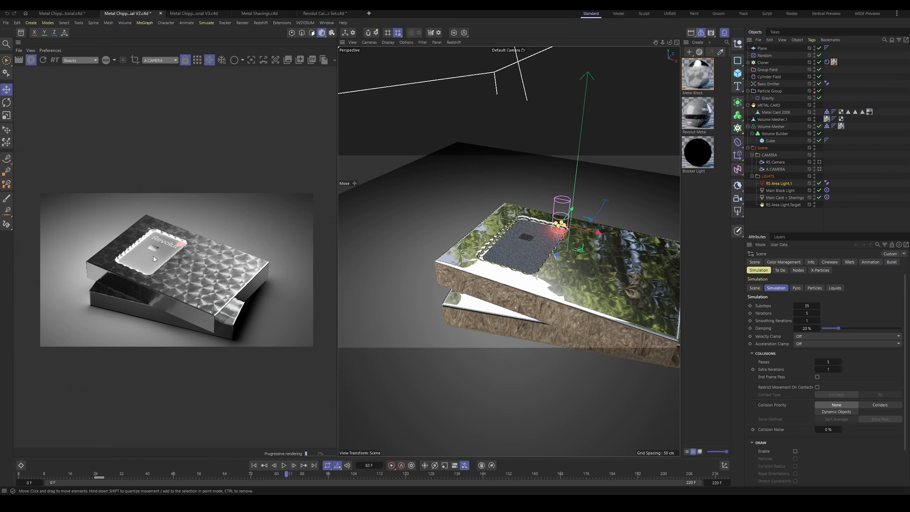
scroll(161, 269, "up", 7)
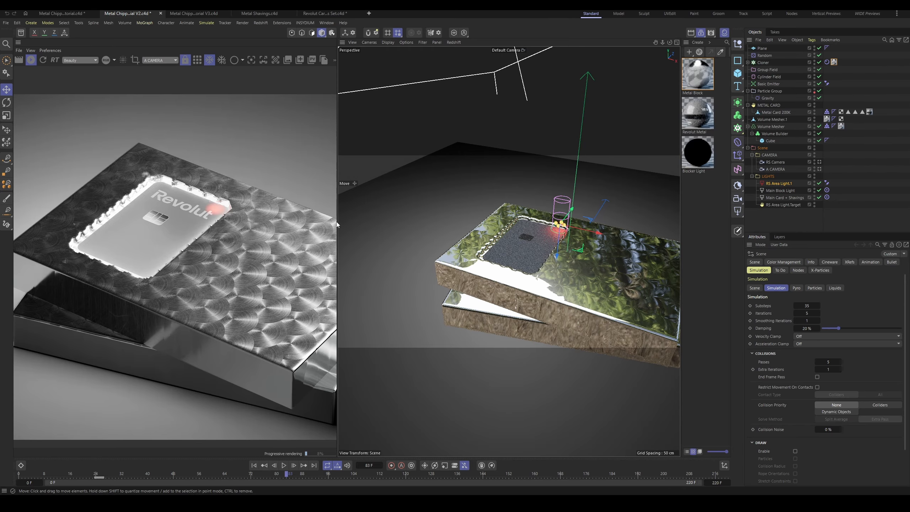
left_click_drag(337, 224, 422, 225)
Step: Nest the Main Card + Shavings light under the Main Block Light and select the parent light
left_click(777, 198)
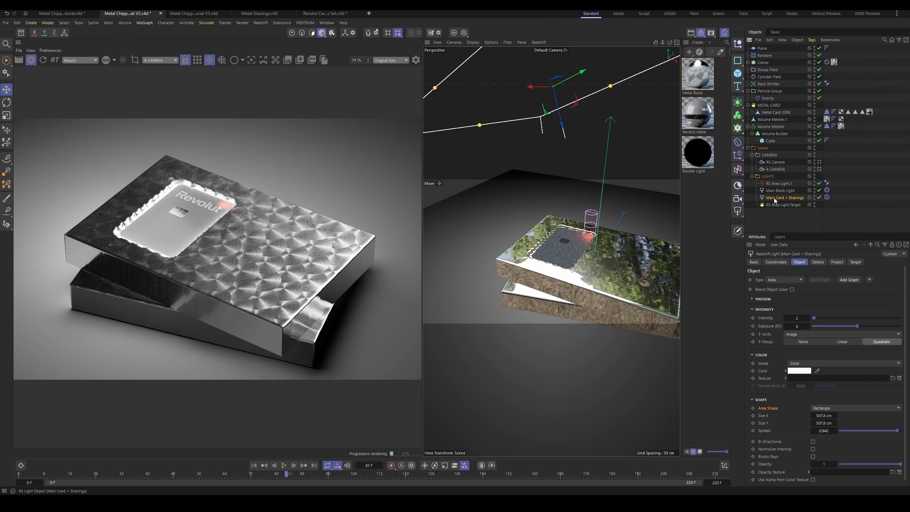
left_click_drag(784, 199, 782, 192)
left_click(782, 192)
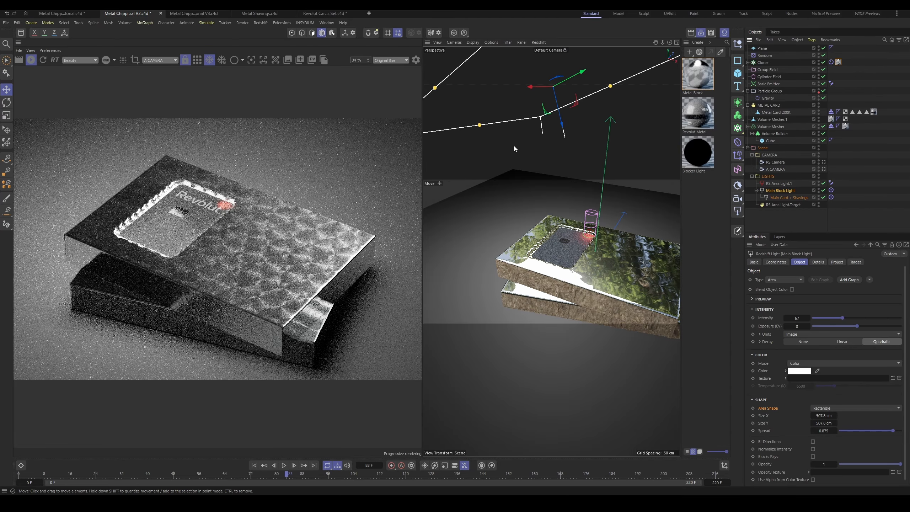
Step: Move the Main Block Light with its nested light to shine on the blocks from a different side
right_click_drag(588, 158, 581, 210, "alt")
middle_click_drag(579, 211, 585, 279, "alt")
right_click_drag(584, 279, 568, 266, "alt")
left_click_drag(568, 267, 541, 159, "alt")
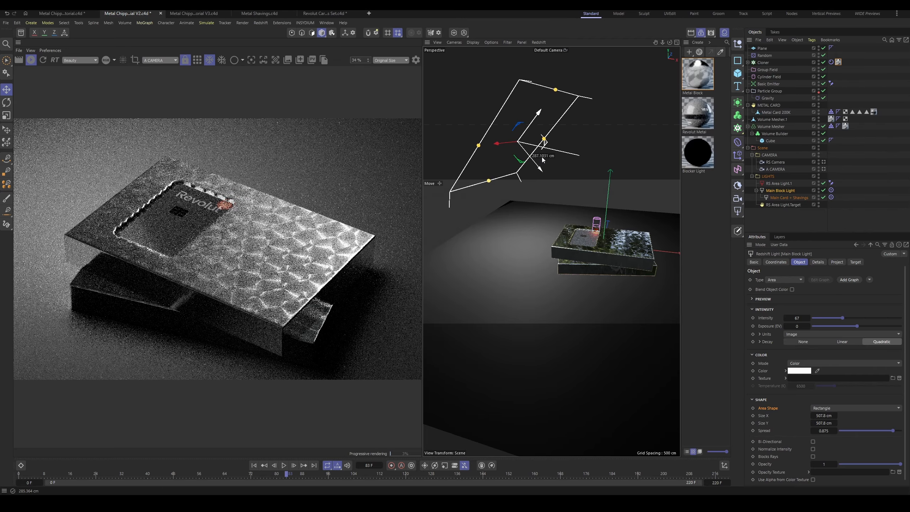
Step: Set the Main Block Light's intensity to 11 and spread to 0.131, checking the block surface in the render
left_click(782, 194)
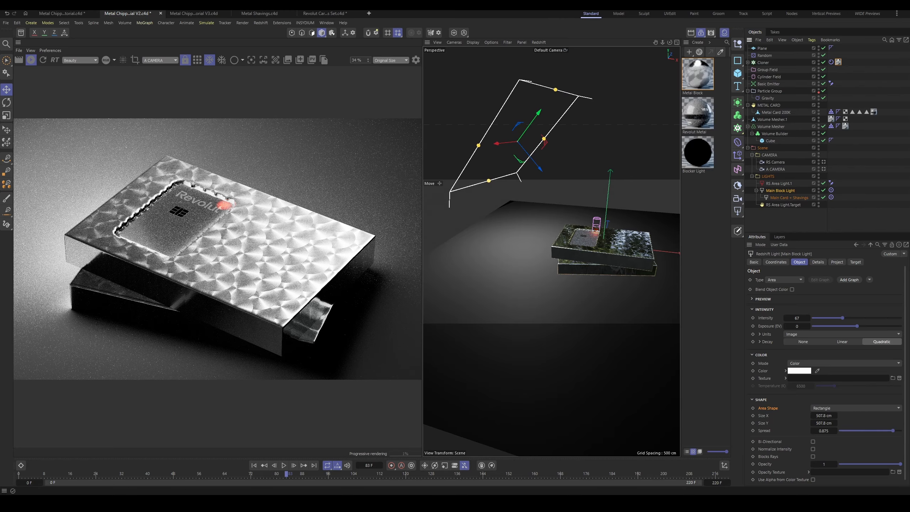
left_click_drag(843, 318, 824, 318)
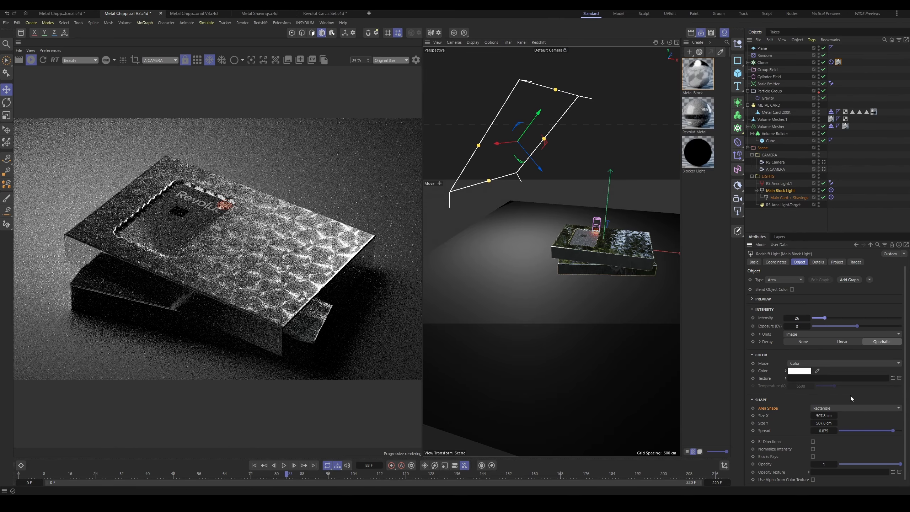
left_click_drag(892, 431, 856, 431)
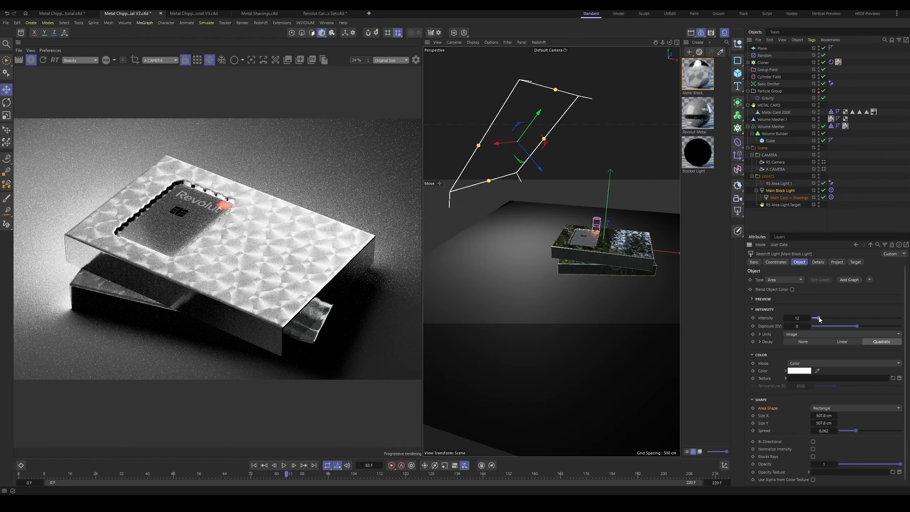
left_click_drag(821, 318, 817, 317)
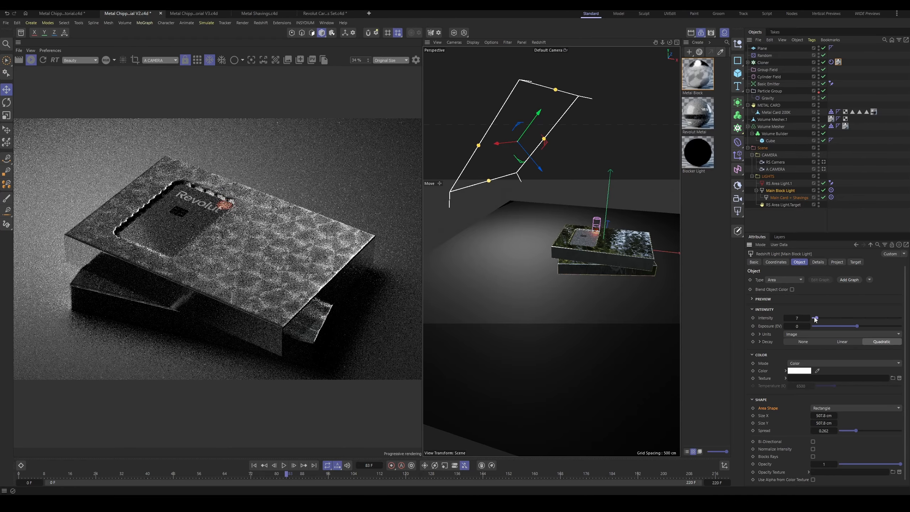
scroll(280, 250, "up", 3)
scroll(280, 251, "up", 1)
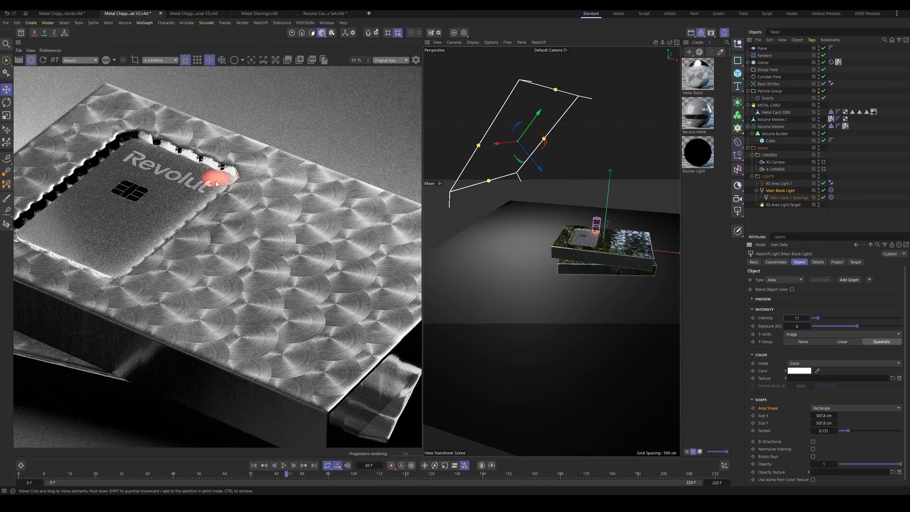
scroll(235, 222, "down", 2)
scroll(235, 222, "up", 1)
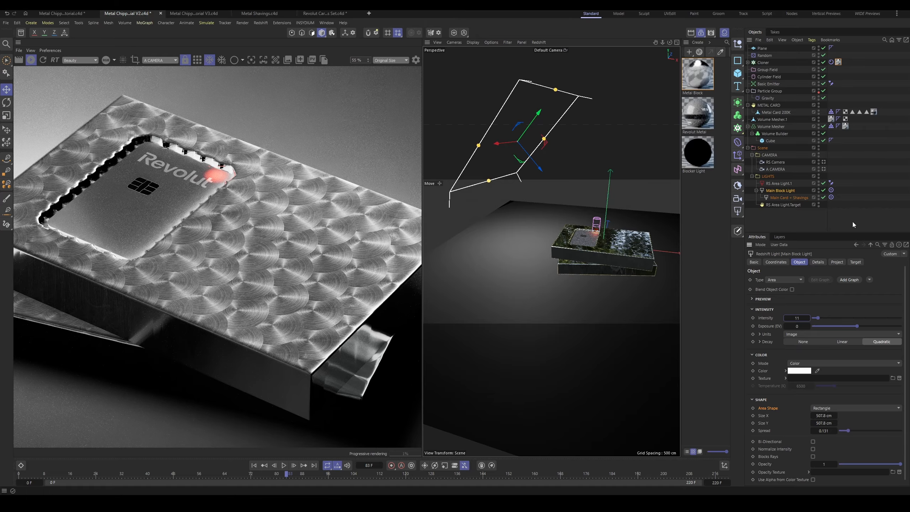
Step: Set the Main Card + Shavings light's intensity to 4 and reduce its spread to 0.185
left_click(788, 198)
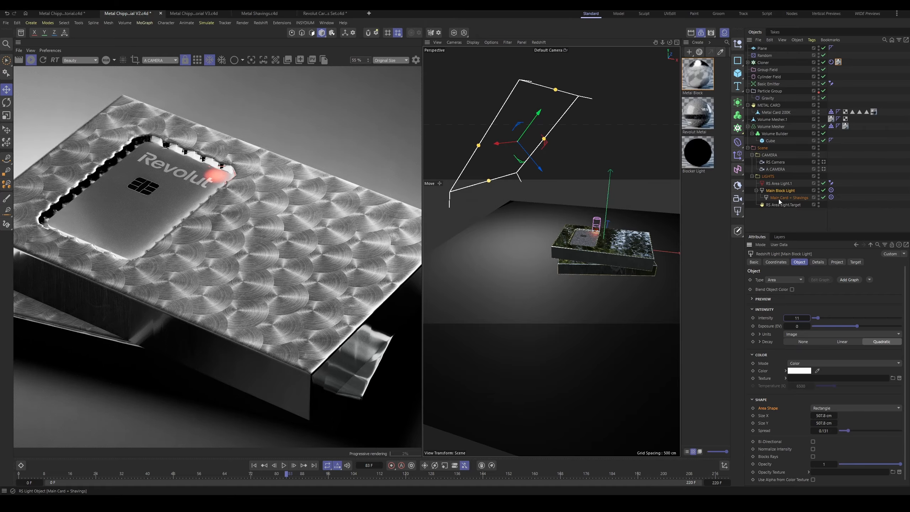
double_click(808, 319)
type("4")
key("Return")
left_click_drag(896, 430, 851, 432)
Step: Reshape the Main Card + Shavings light into a long strip about 215 by 1275 cm
mouse_move(524, 234)
left_mouse_down("alt")
mouse_move(503, 225)
mouse_move(557, 249)
mouse_move(544, 231)
mouse_move(559, 219)
mouse_move(539, 242)
left_mouse_up("alt")
left_click_drag(545, 183, 567, 189)
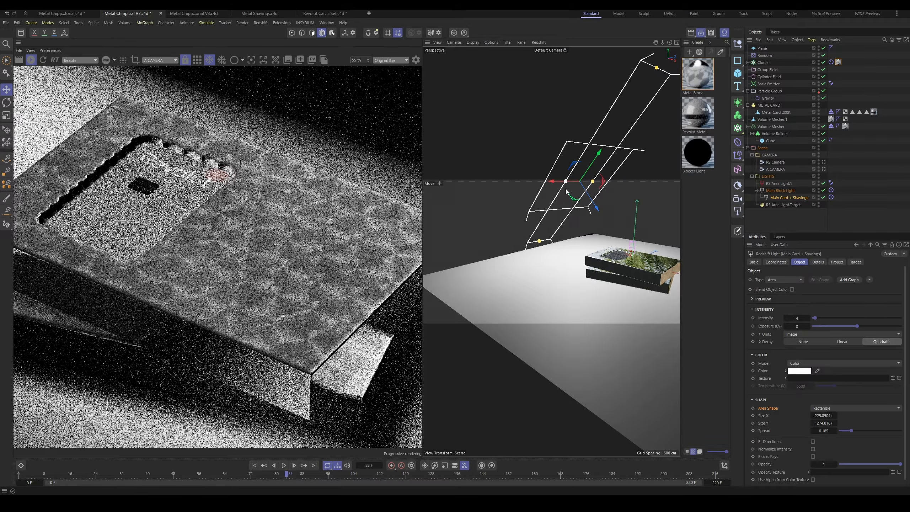
scroll(151, 395, "down", 2)
scroll(239, 292, "down", 3)
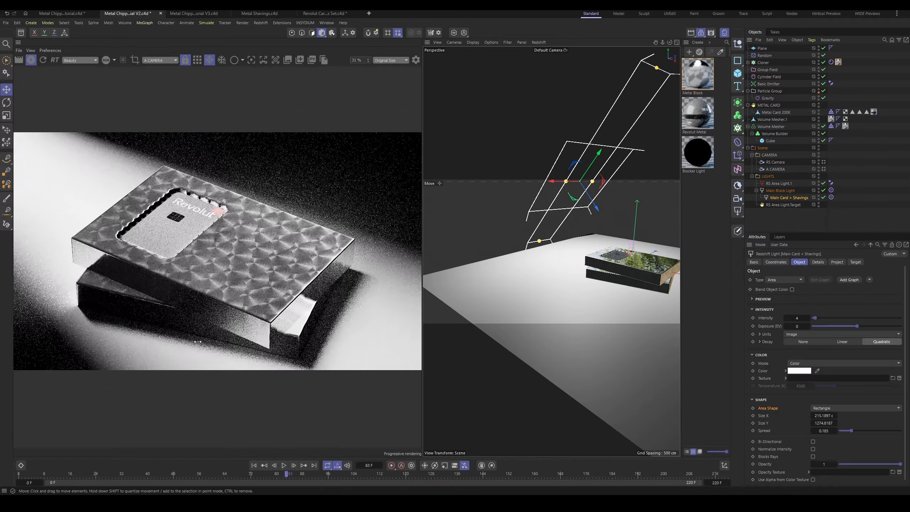
Step: Set the Main Card + Shavings light's intensity to 3 and inspect the block surface in the render
scroll(229, 284, "up", 1)
left_click_drag(231, 270, 274, 268)
scroll(283, 262, "down", 1)
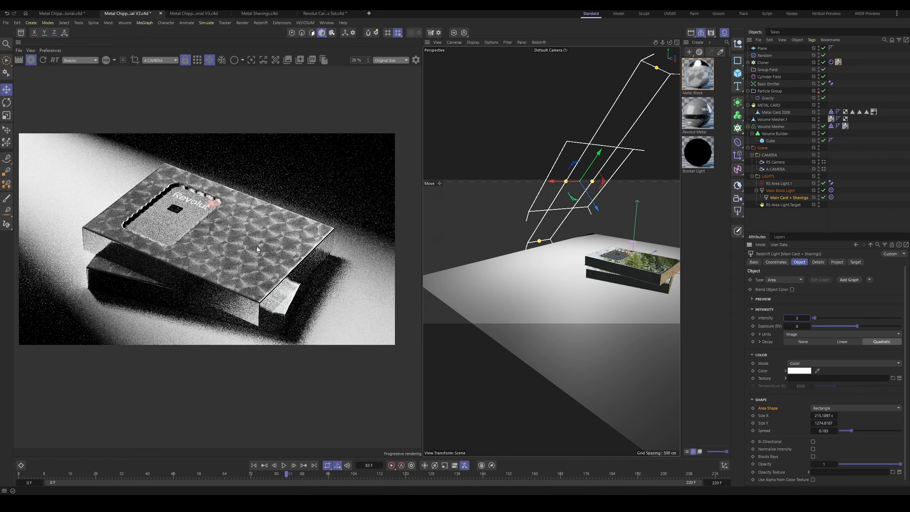
right_click_drag(263, 247, 252, 247, "alt")
middle_click_drag(252, 247, 243, 249, "alt")
right_click_drag(244, 248, 258, 248, "alt")
middle_click_drag(258, 248, 281, 248, "alt")
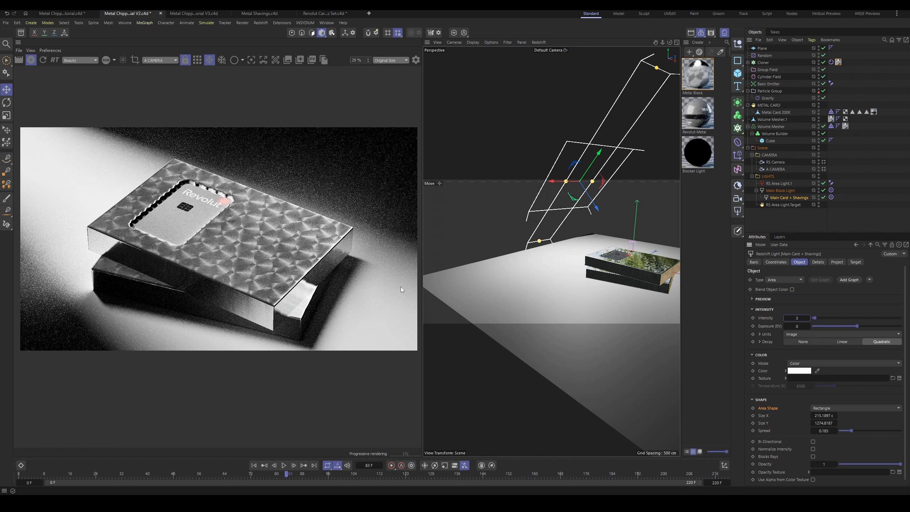
Step: Narrow the Main Card + Shavings light to about 81 cm wide with spread 0.241 and intensity 6, checking the card in the render
left_click_drag(574, 247, 512, 209, "alt")
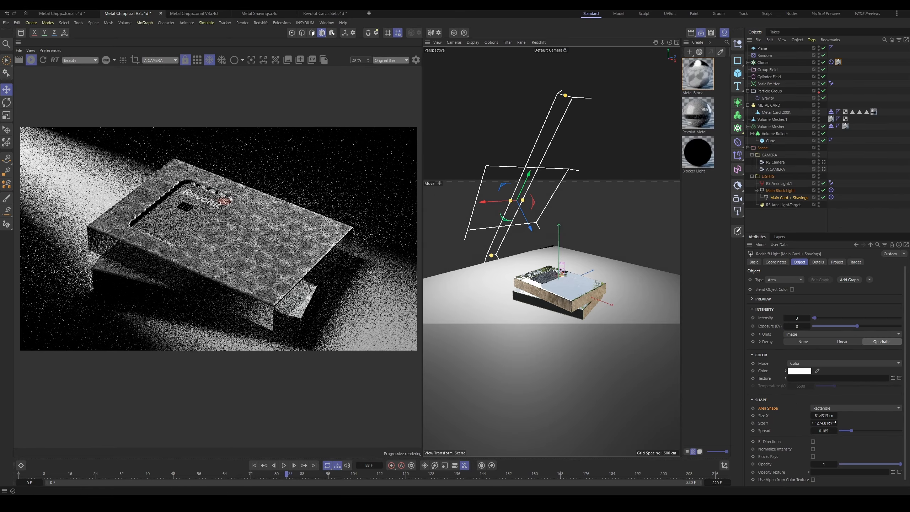
left_click_drag(823, 430, 827, 431)
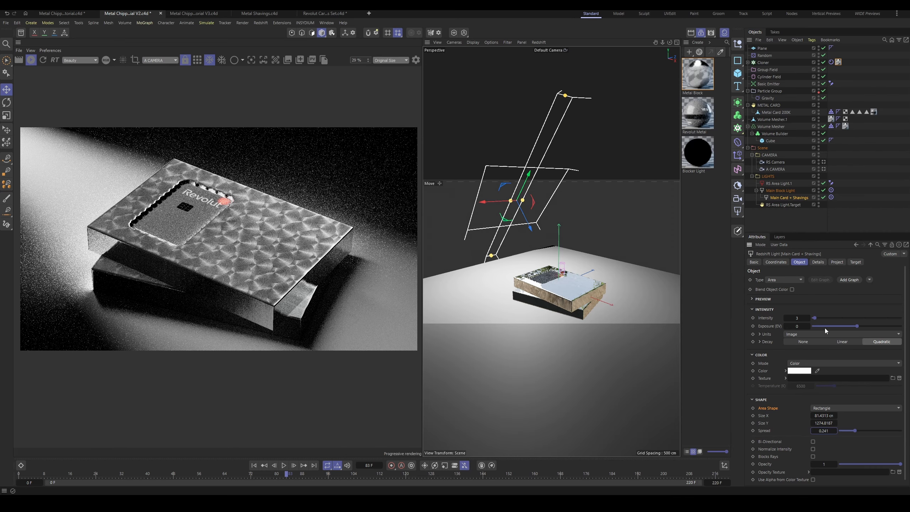
left_click(809, 318)
left_click(809, 317)
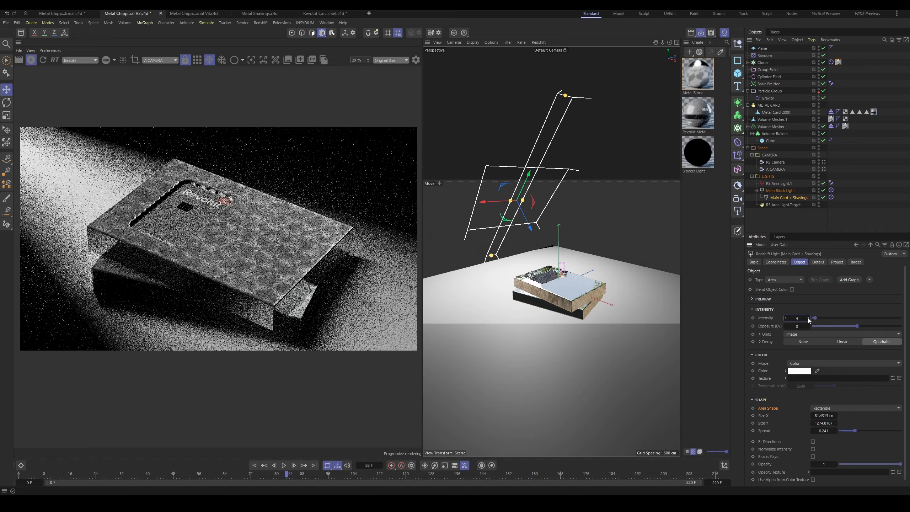
left_click(808, 318)
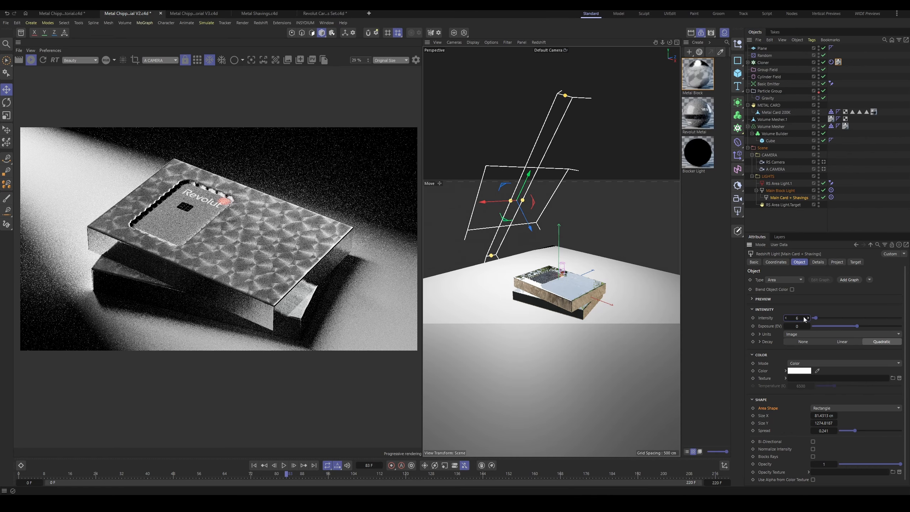
scroll(100, 189, "up", 6)
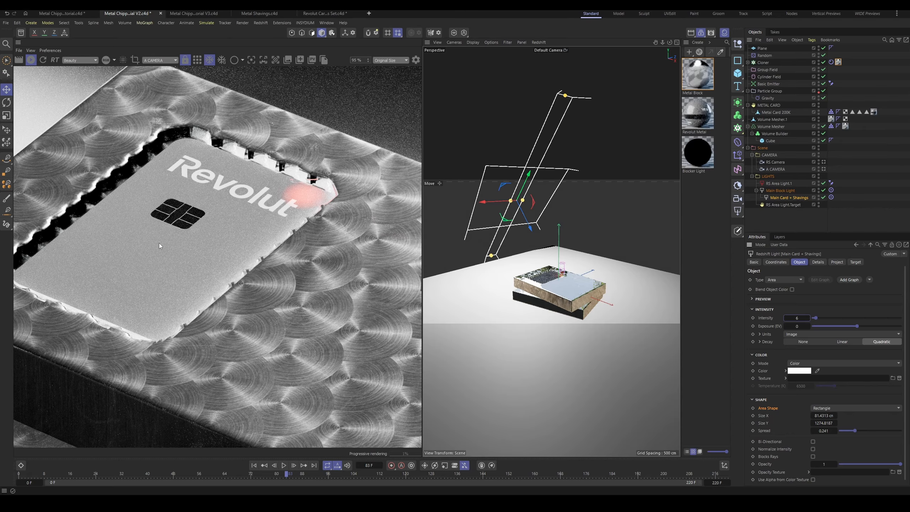
scroll(159, 246, "down", 3)
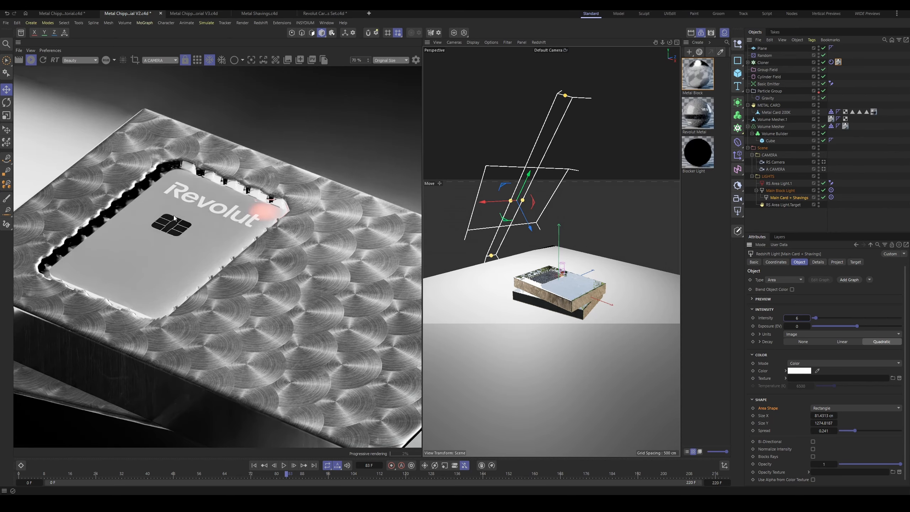
scroll(171, 223, "down", 4)
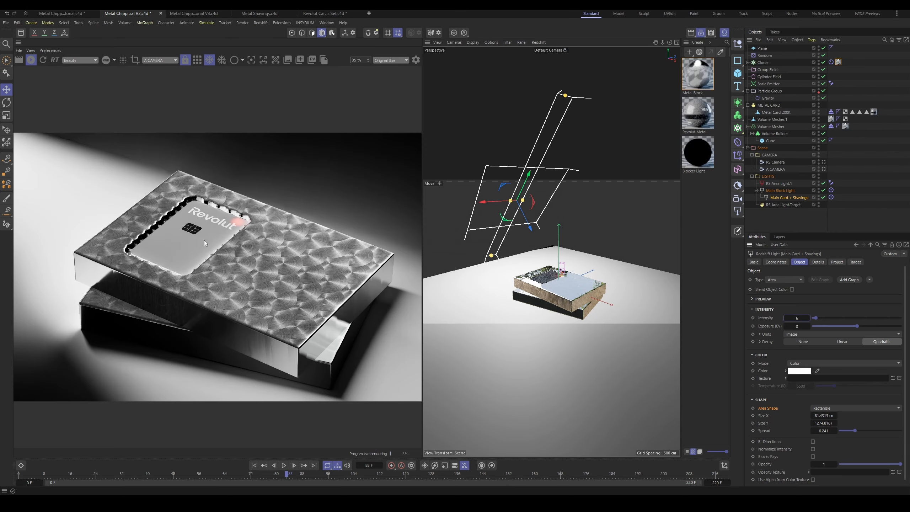
scroll(194, 233, "up", 3)
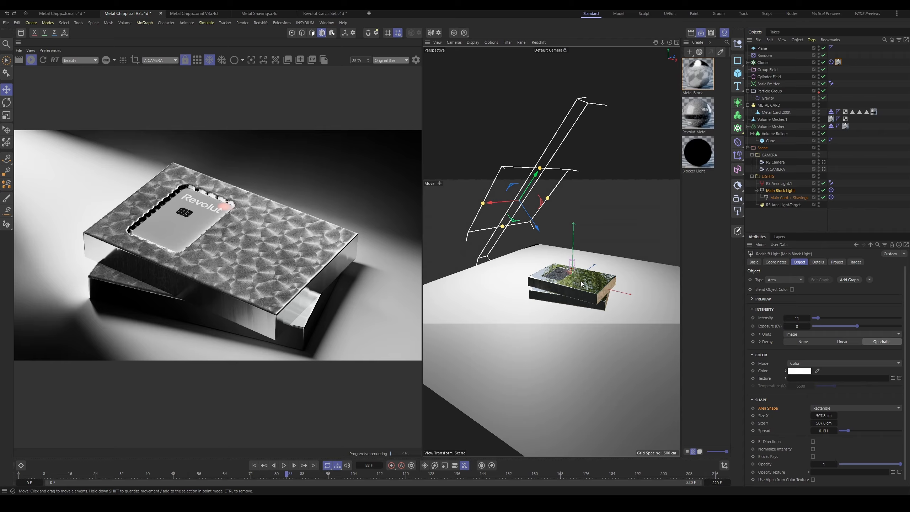
Step: Add an area light inside the LIGHTS group and move it beside the blocks on the floor
left_click_drag(565, 245, 586, 286, "alt")
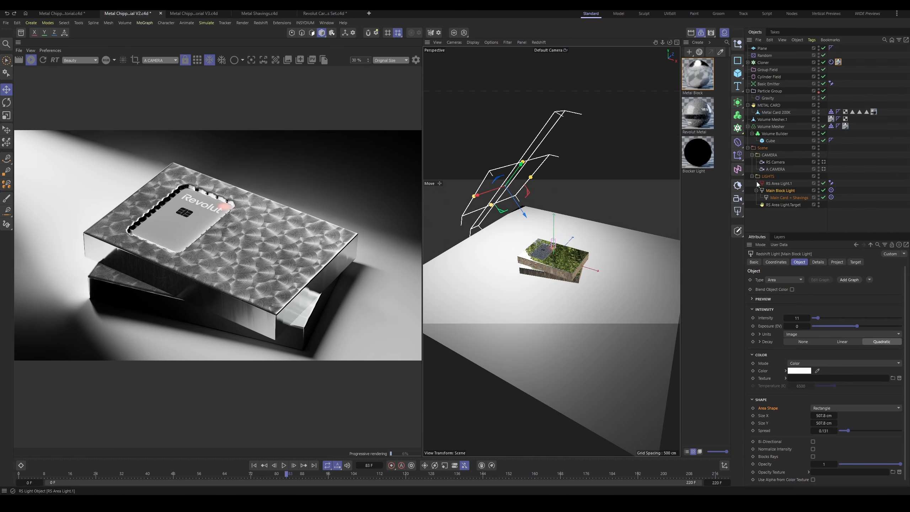
left_click(768, 176)
left_click(738, 212)
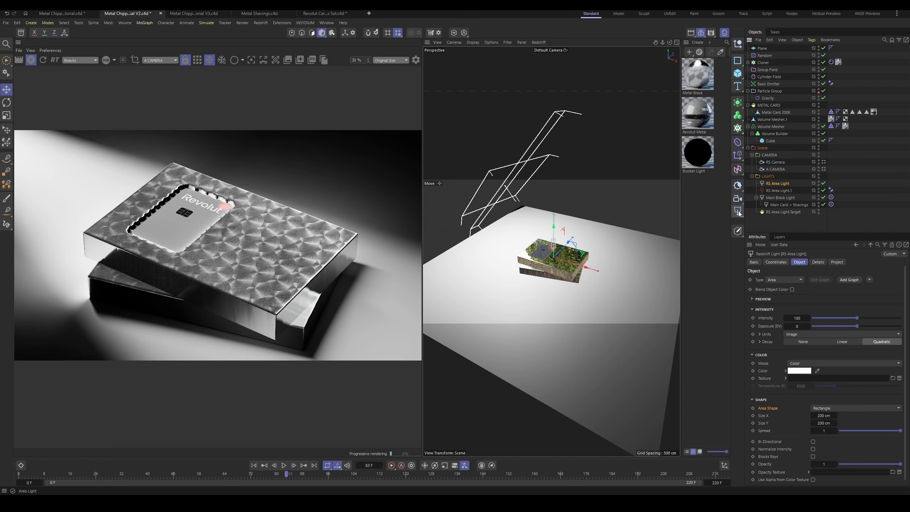
left_click_drag(562, 265, 647, 291)
Step: Aim the new area light at RS Area Light.Target with a copied Target tag, and review the Target animation tag option
key("r")
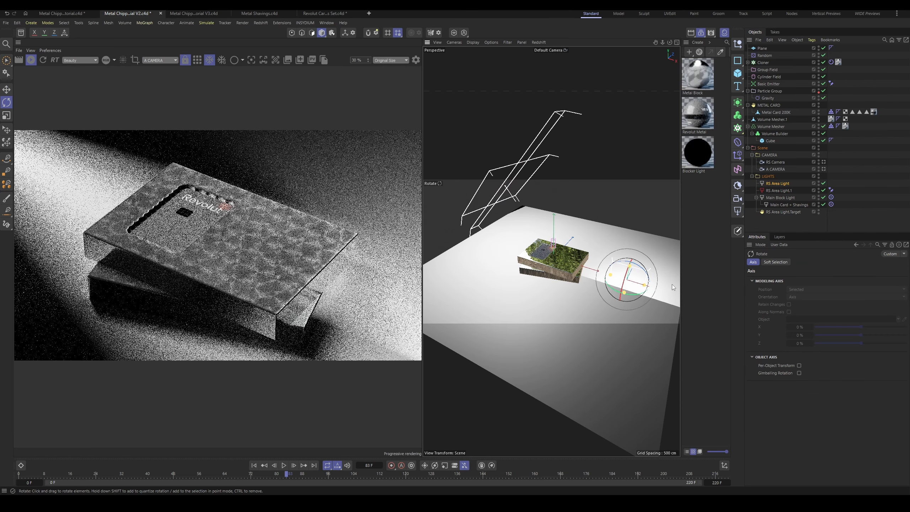
left_click(832, 187)
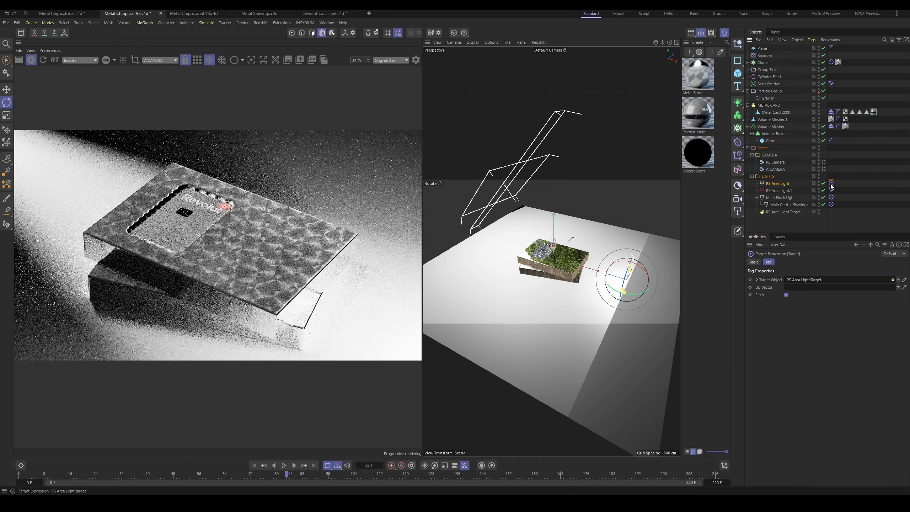
right_click(780, 185)
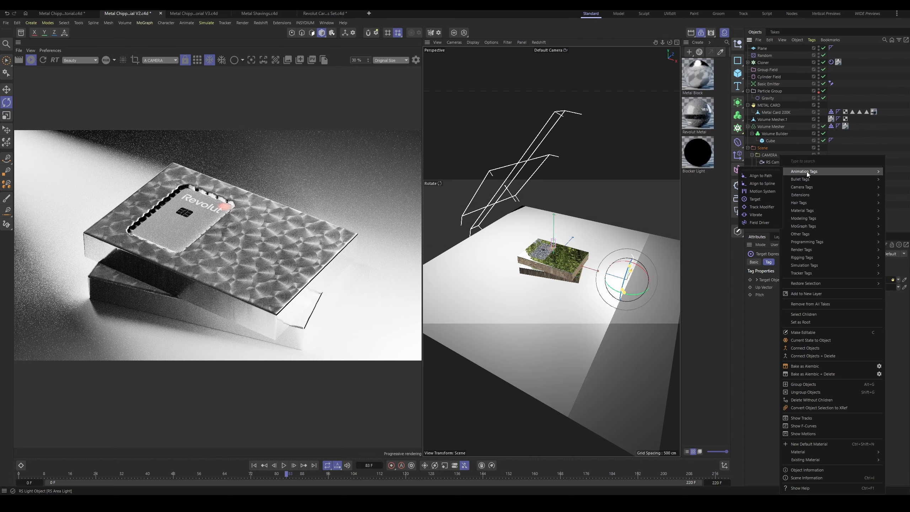
mouse_move(825, 176)
mouse_move(779, 171)
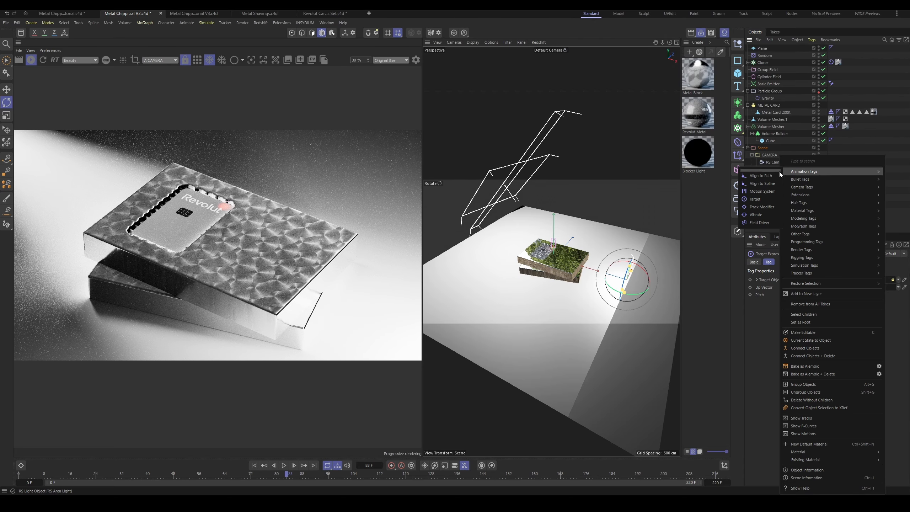
left_click(776, 197)
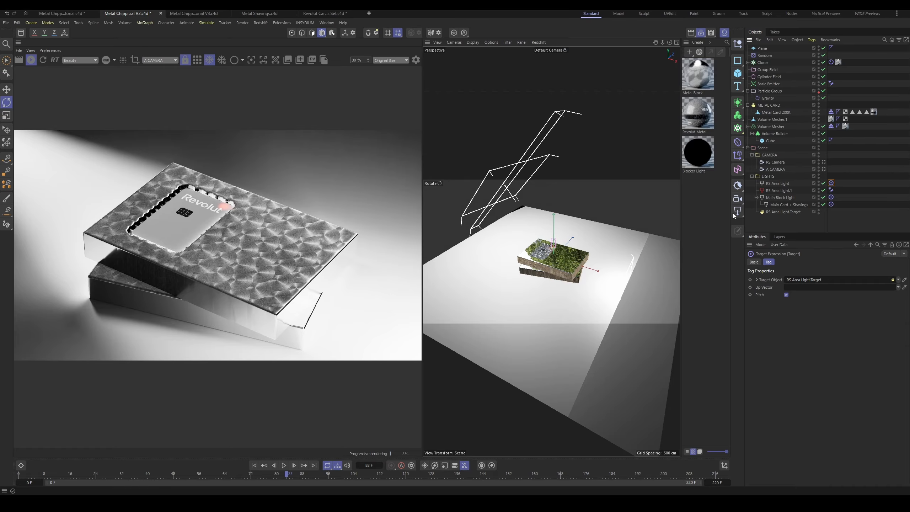
Step: Try moving the RS Area Light.Target null away from the blocks
left_click(777, 183)
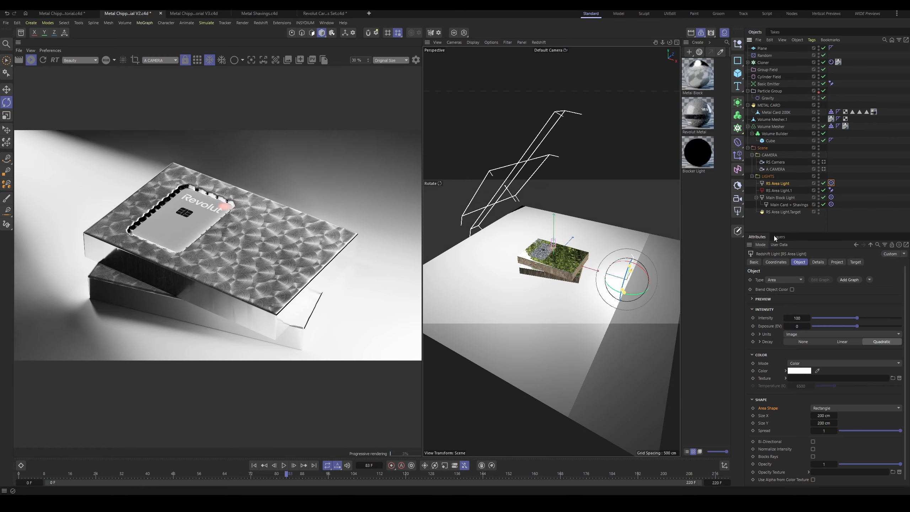
left_click(784, 211)
key("e")
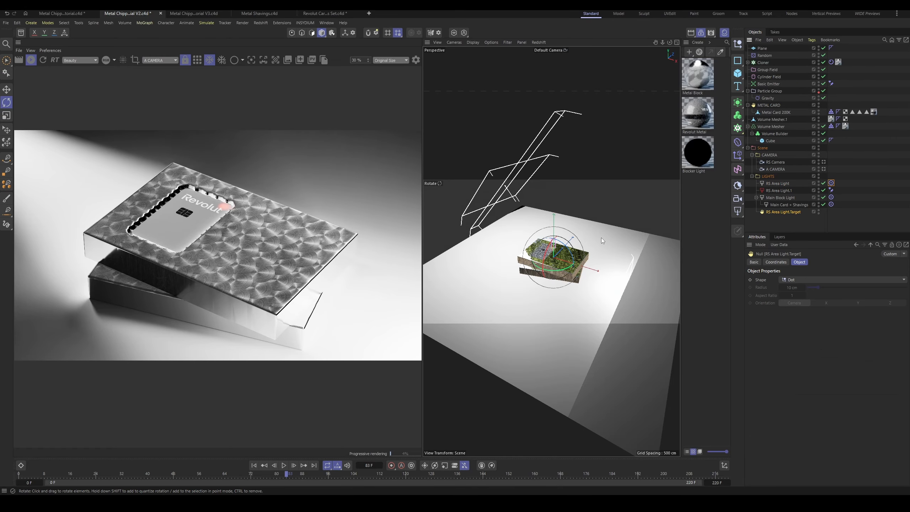
left_click_drag(558, 252, 622, 278)
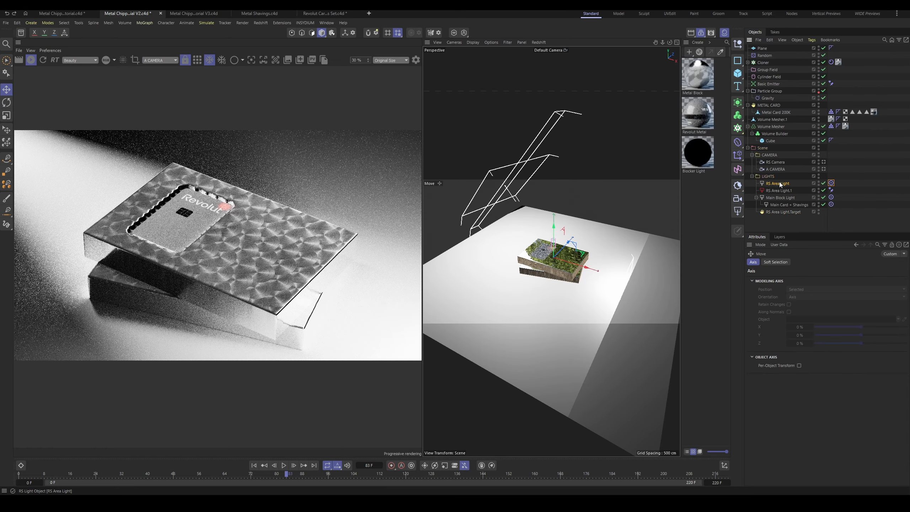
Step: Move the new area light out to the floor's edge, away from the blocks, and set its intensity to 26
left_click(777, 183)
middle_click_drag(561, 276, 527, 264, "alt")
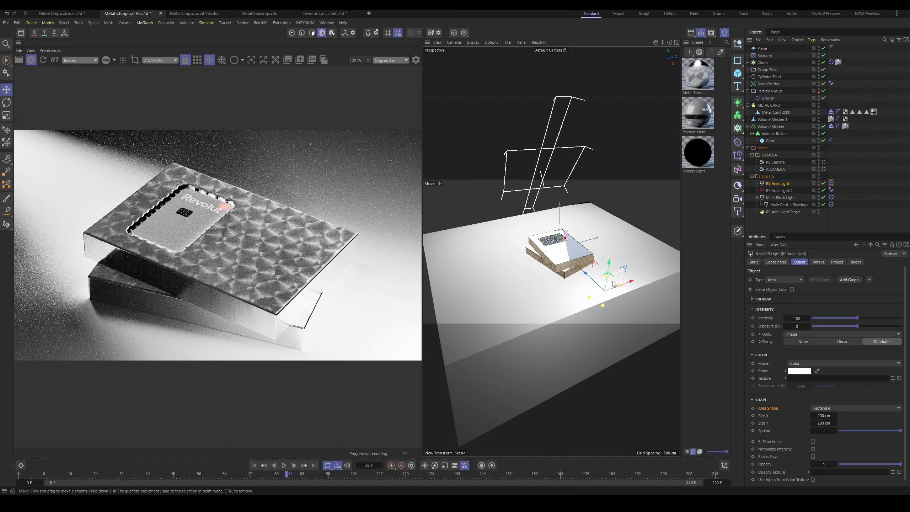
mouse_move(591, 300)
left_mouse_down("alt")
mouse_move(581, 296)
mouse_move(557, 335)
mouse_move(616, 305)
mouse_move(586, 302)
mouse_move(587, 310)
left_mouse_up("alt")
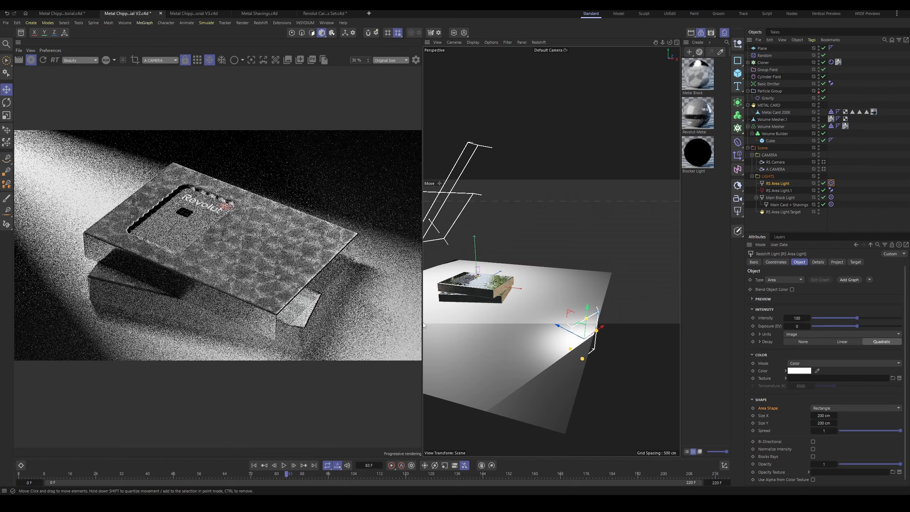
left_click_drag(856, 318, 826, 318)
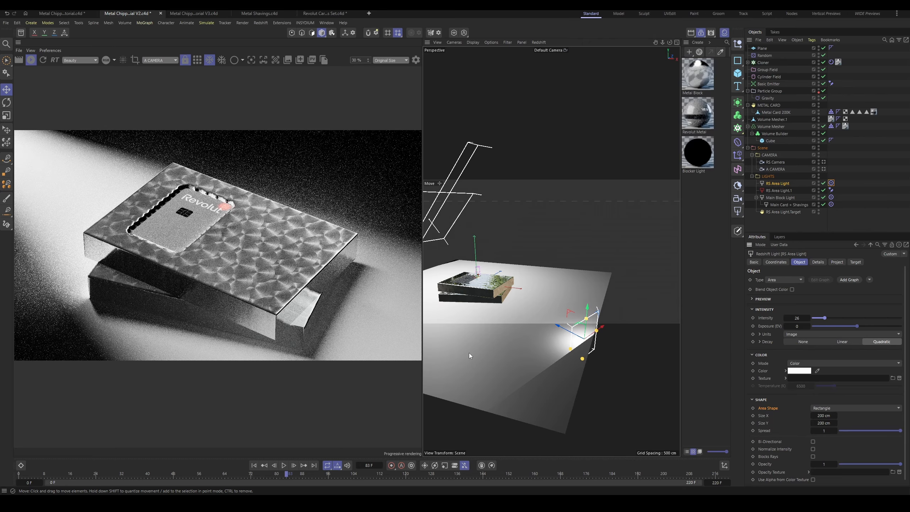
Step: Reshape the new area light to about 888 by 165 cm and lower its intensity to 7
left_click_drag(570, 349, 487, 399)
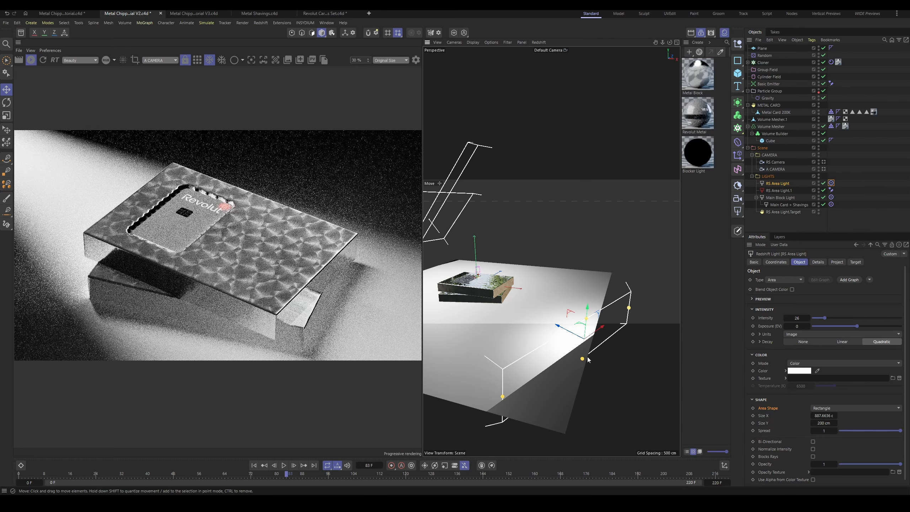
left_click_drag(587, 318, 586, 323)
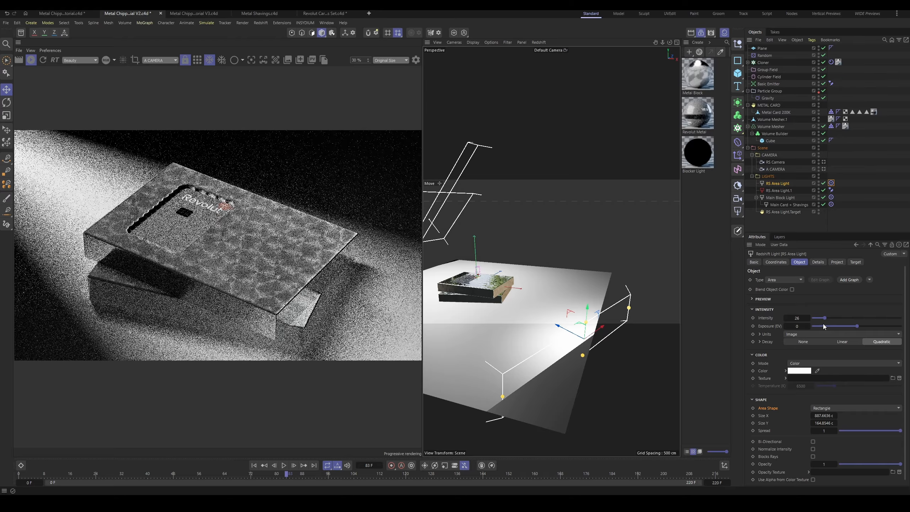
left_click_drag(825, 318, 815, 318)
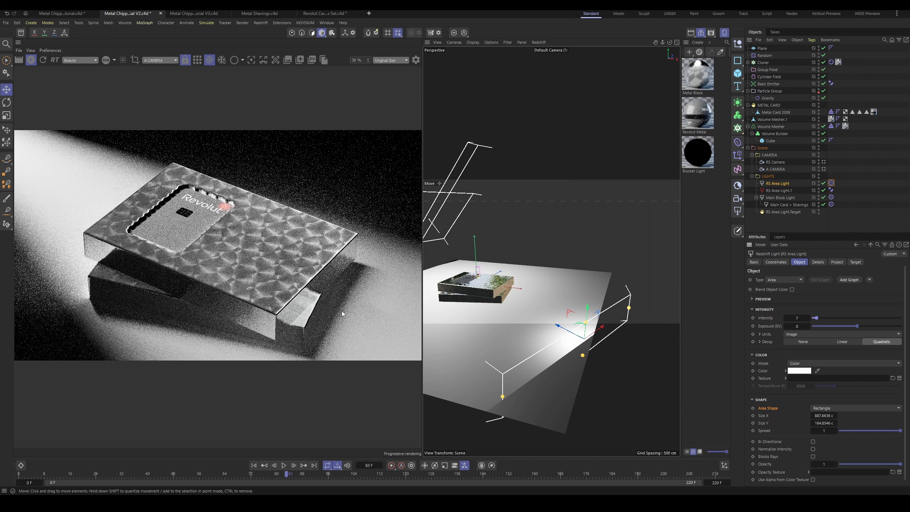
Step: Compare the render with the new area light off and on, and set its intensity to 11
left_click(823, 183)
left_click(824, 183)
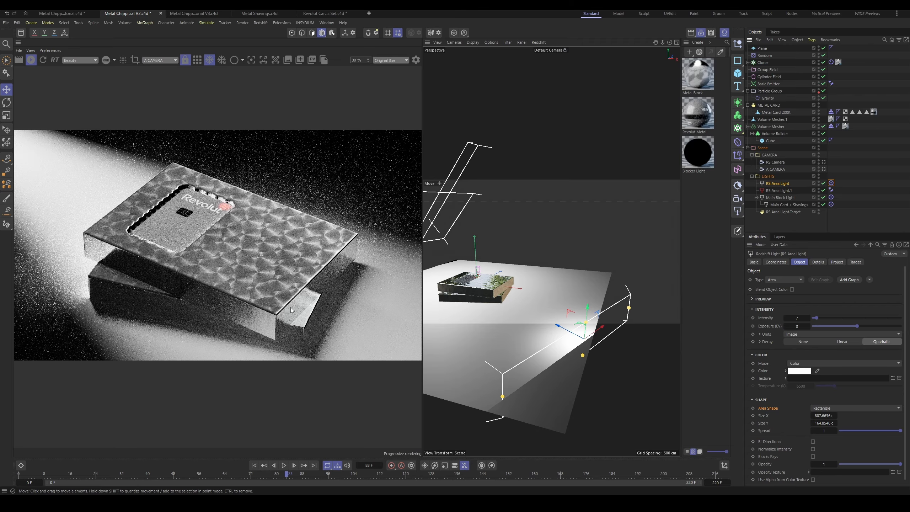
left_click_drag(815, 317, 820, 321)
scroll(235, 249, "down", 1)
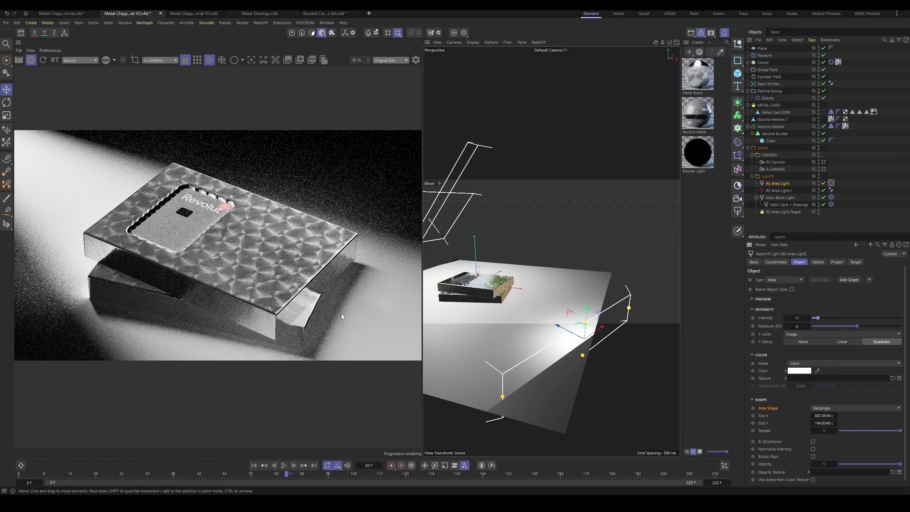
scroll(235, 248, "up", 1)
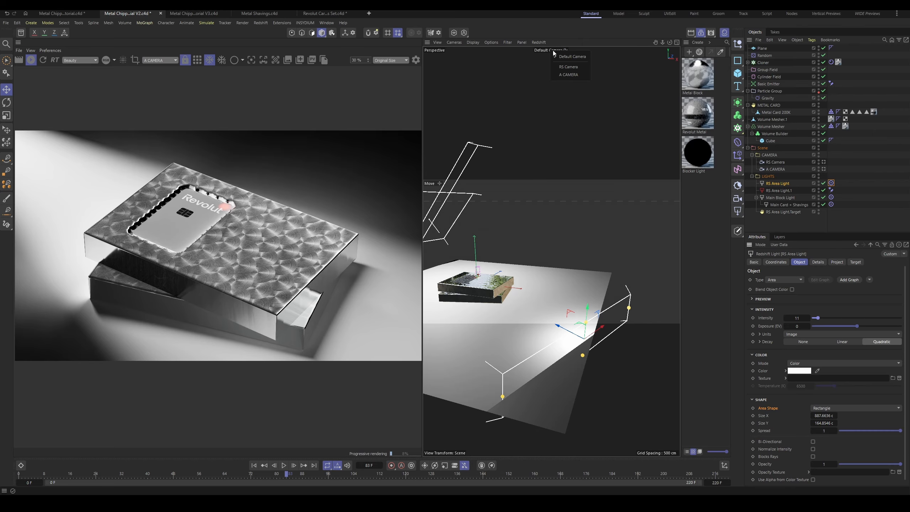
Step: Switch the viewport to A CAMERA and play the simulation from the first frame to frame 65
left_click(568, 74)
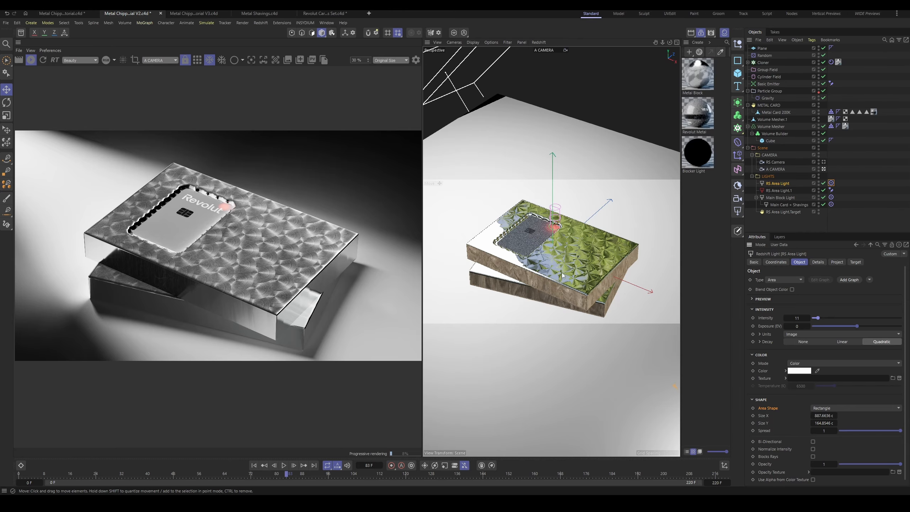
key("shift+f")
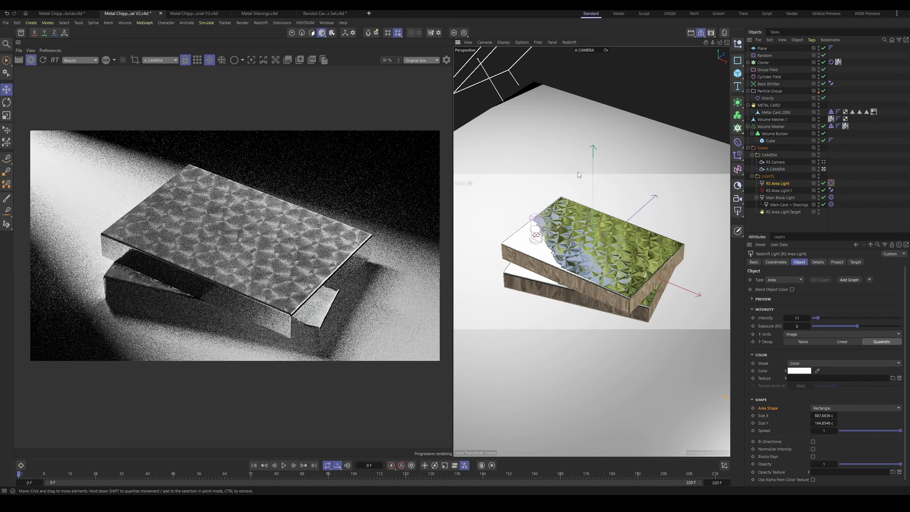
key("F8")
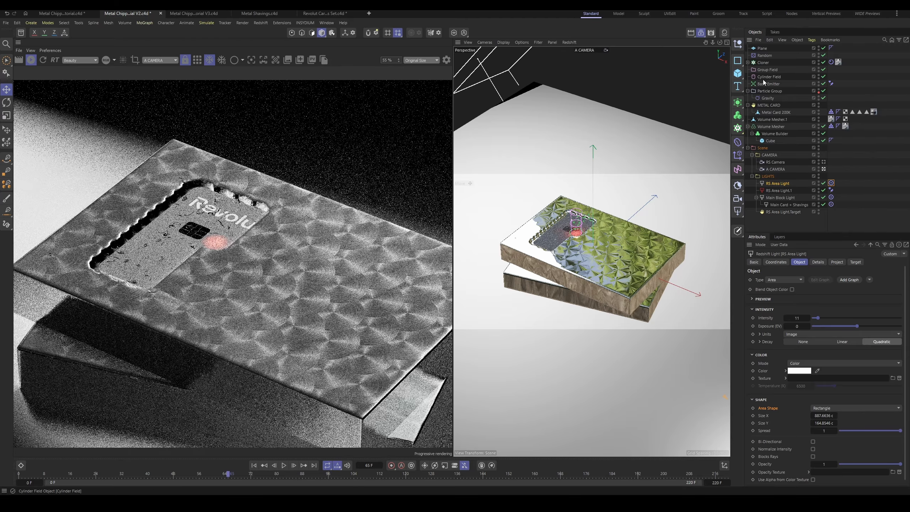
Step: Set the Cloner's transform scale to 0.15 on X, Y and Z, and check the shavings in the render
left_click(763, 63)
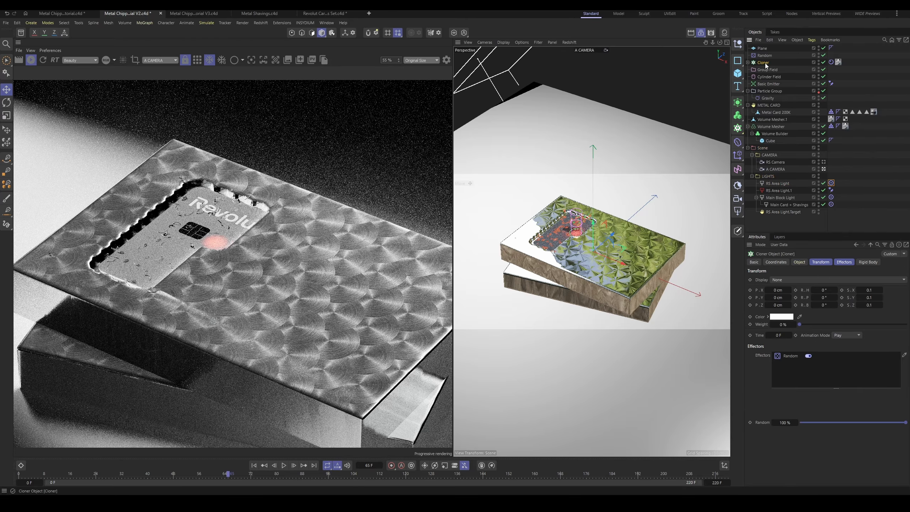
left_click(843, 262)
left_click(820, 262)
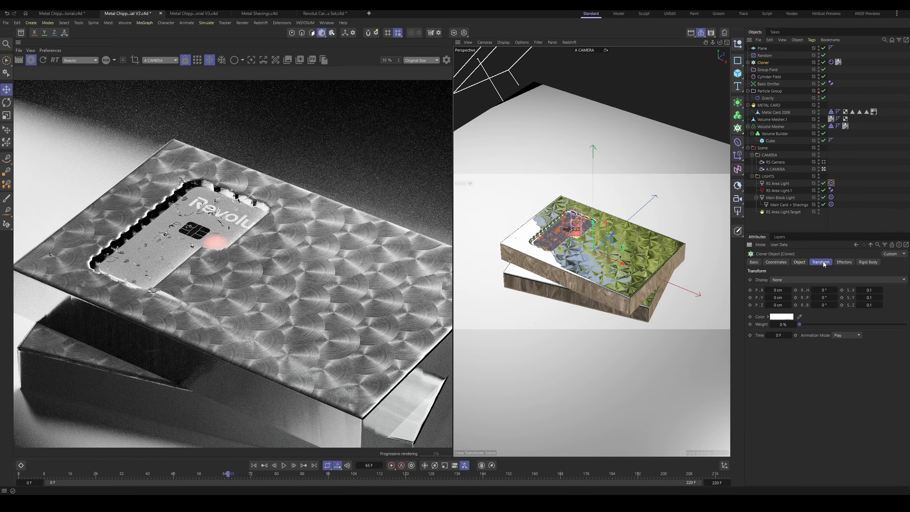
left_click(867, 289)
type(".15")
key("Tab")
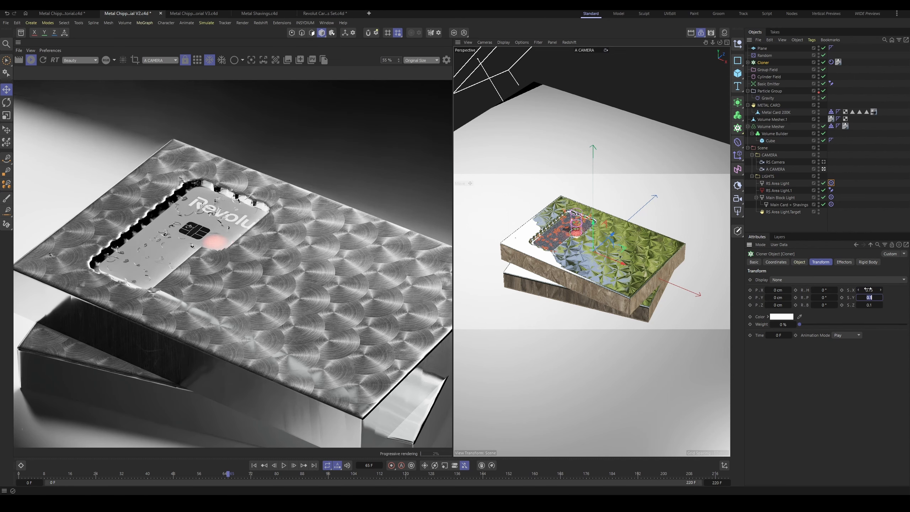
type(".15")
key("Tab")
type(".15")
key("Return")
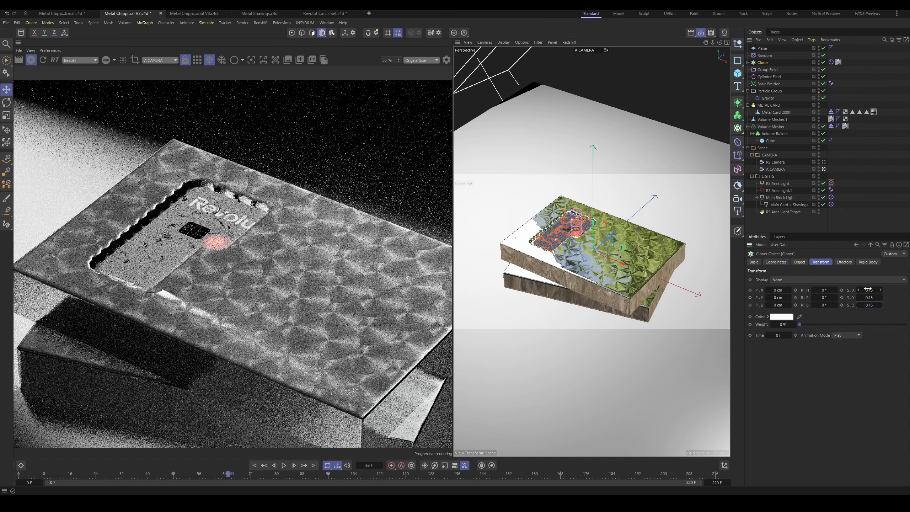
scroll(286, 238, "down", 2)
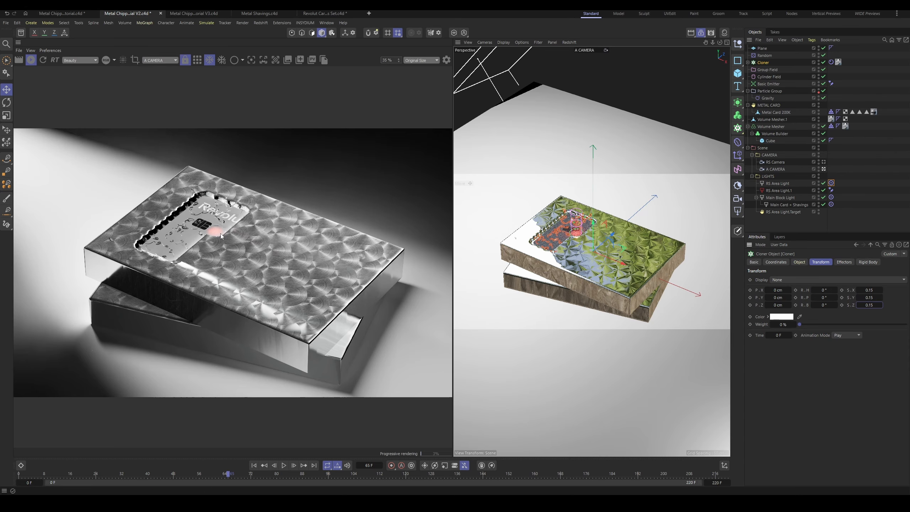
Step: Cache the simulation for the whole scene through the Particle Group's cache settings
left_click(774, 90)
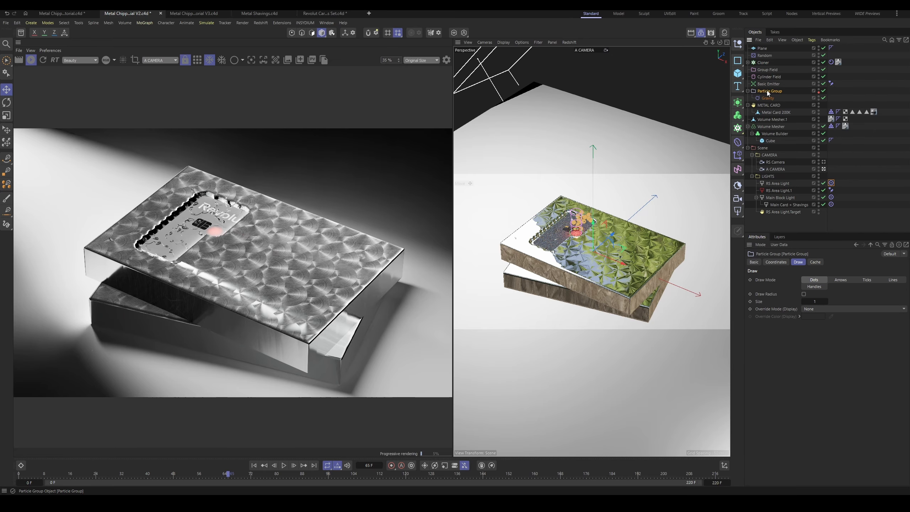
left_click(815, 261)
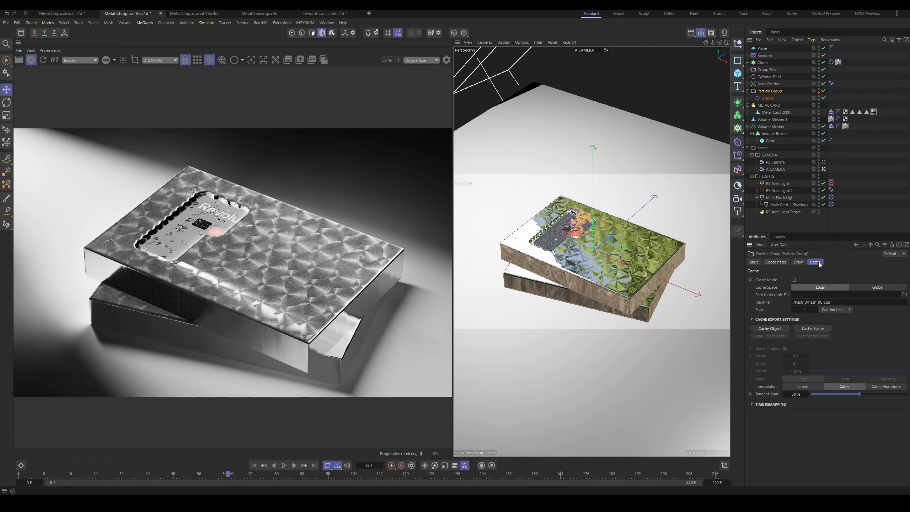
left_click(812, 329)
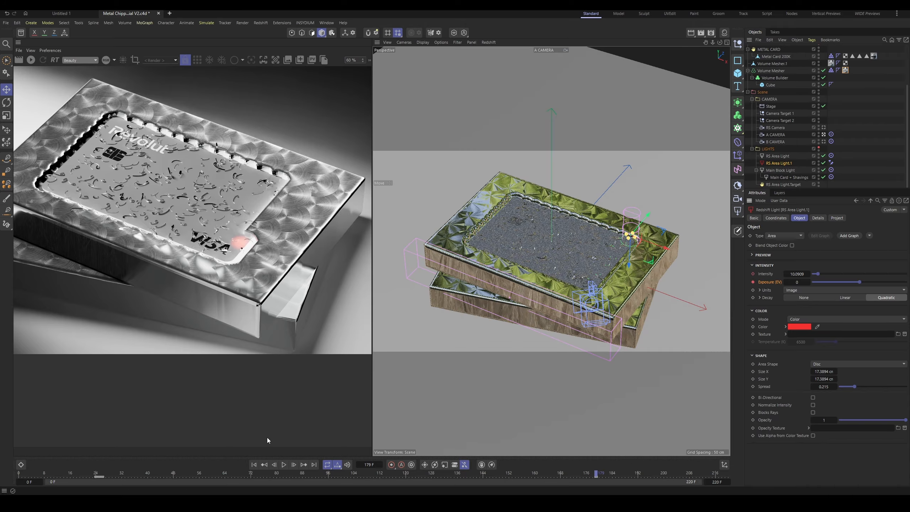
Step: Advance the animation to frame 180 and lower the exposure of the red area light, RS Area Light.1
left_click(294, 464)
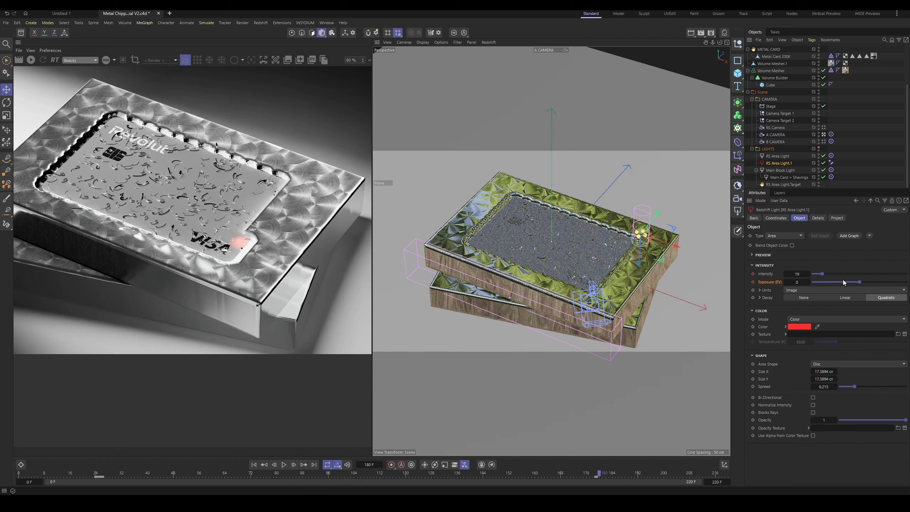
left_click_drag(854, 283, 808, 286)
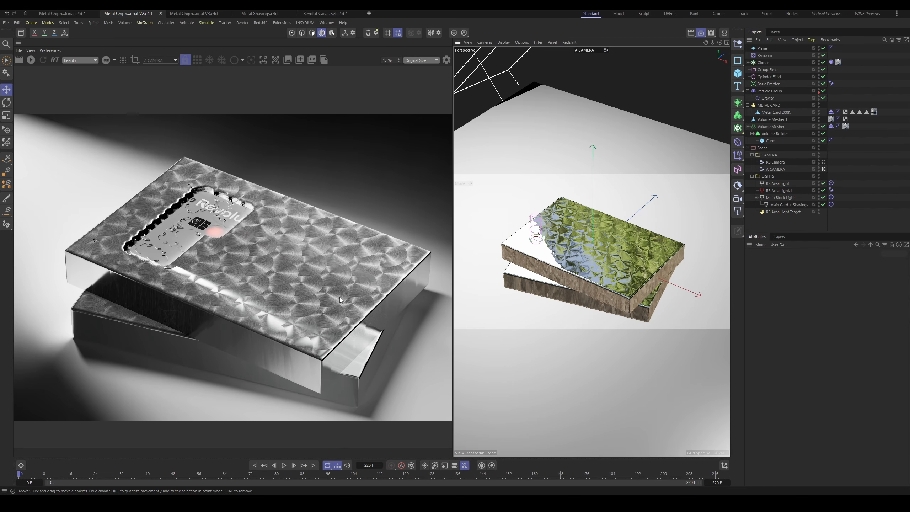
Step: Select A CAMERA for editing its object properties
left_click(780, 168)
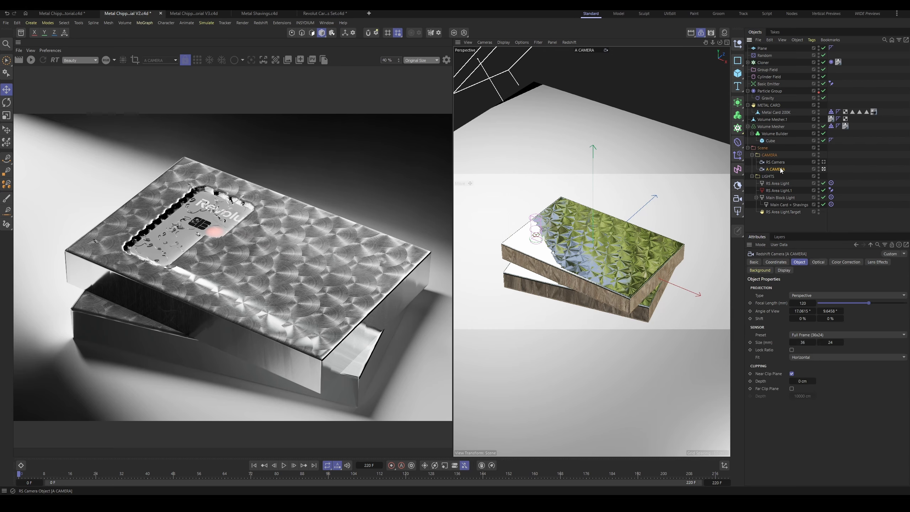
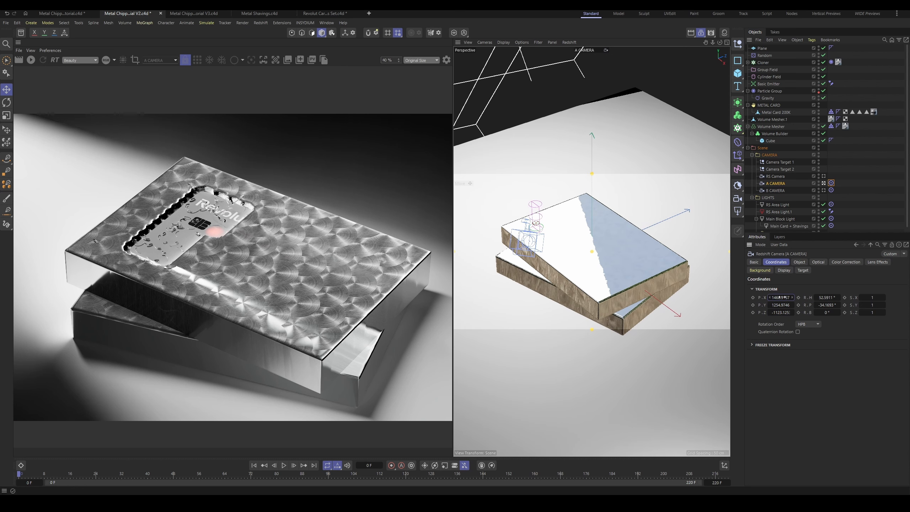
Step: Keyframe A CAMERA's X, Y and Z position at frame 0
right_click(752, 298)
left_click(753, 297)
left_click(753, 305)
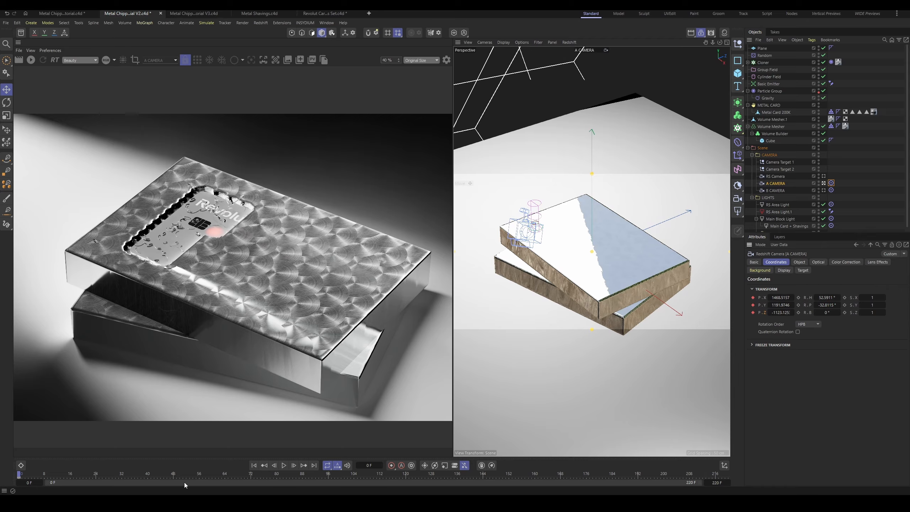
Step: At frame 220, set A CAMERA's position to about X 728.5, Y 1504, Z -1569 cm and keyframe all three axes
left_click(726, 474)
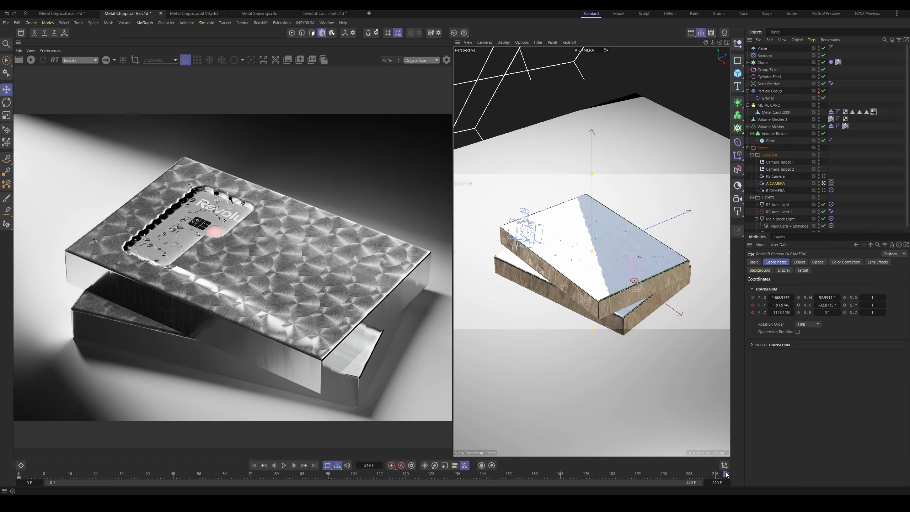
left_click_drag(726, 472, 728, 473)
left_click_drag(782, 298, 750, 313)
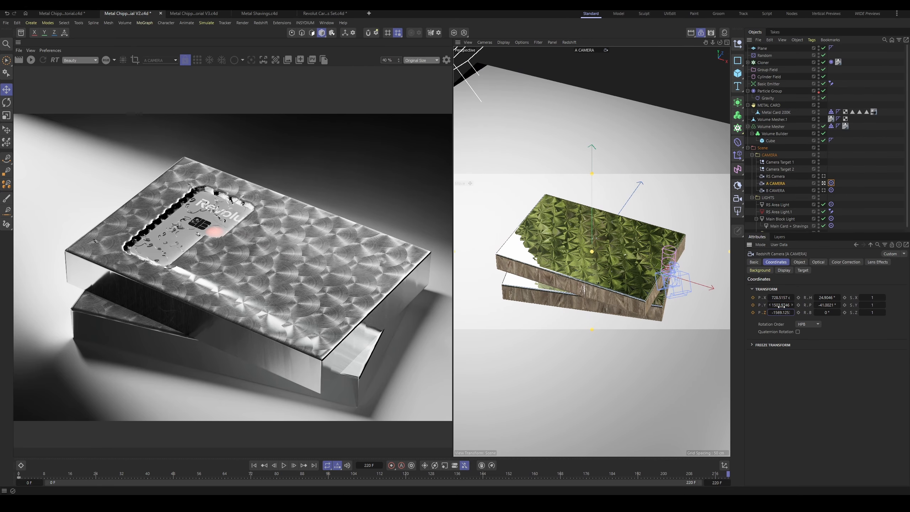
left_click(753, 304)
Step: Set A CAMERA's position keyframes to linear interpolation in the Dope Sheet, then close the timeline
left_click(21, 465)
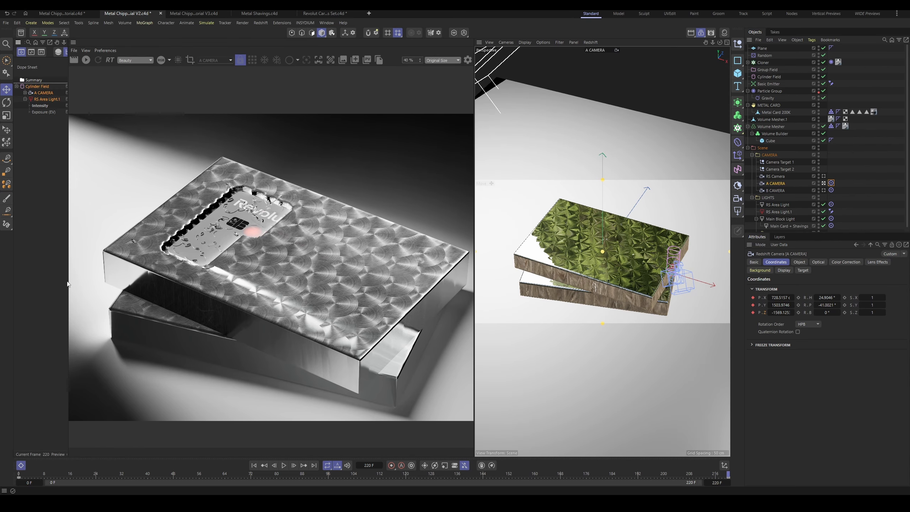
left_click_drag(68, 280, 194, 280)
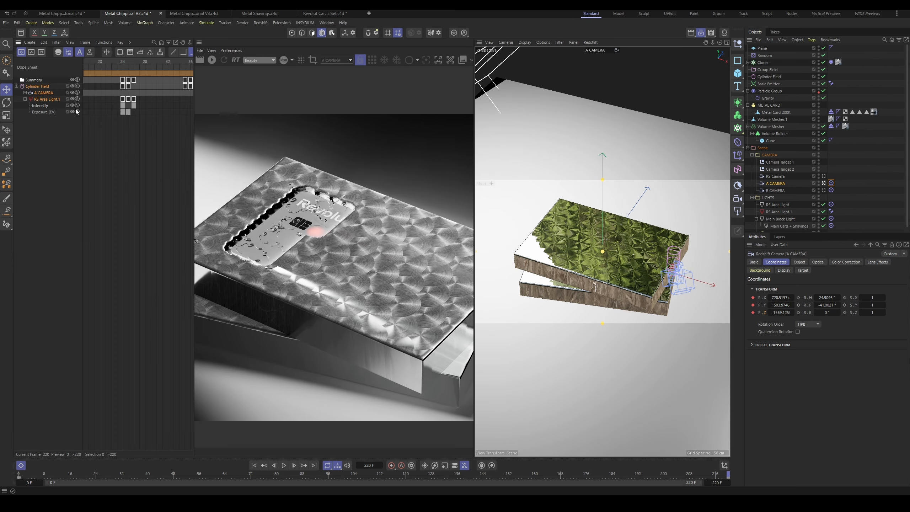
left_click(43, 95)
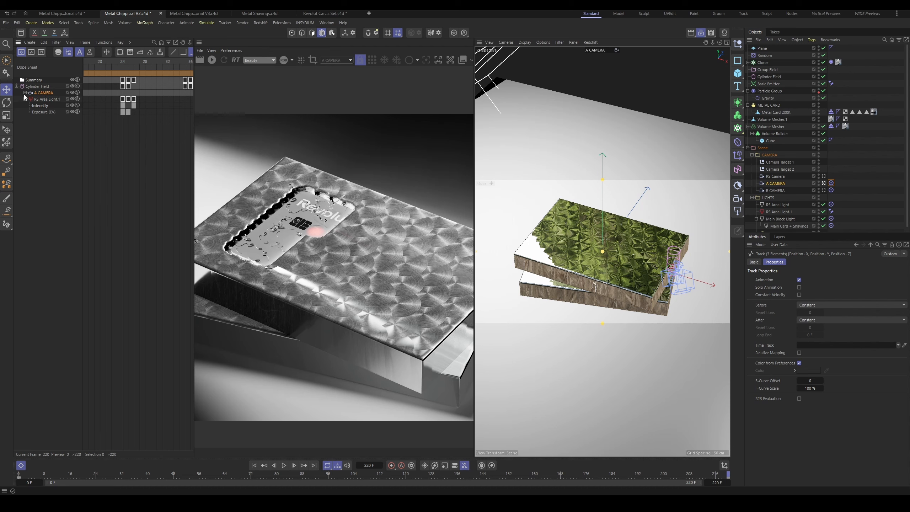
left_click(25, 93)
left_click(42, 101)
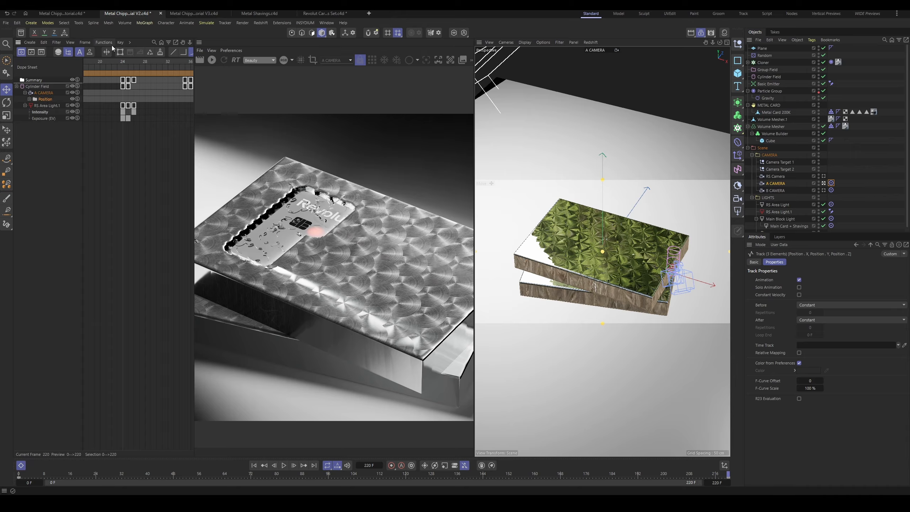
scroll(120, 54, "down", 3)
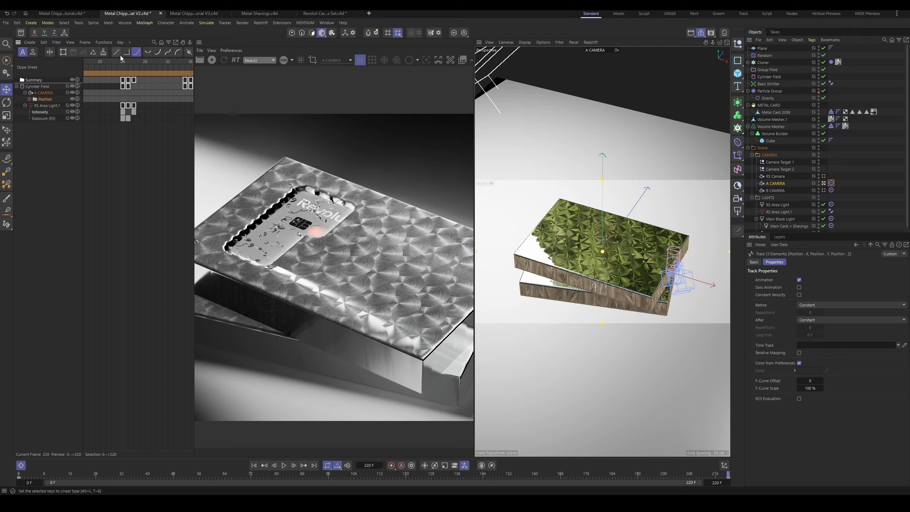
left_click(117, 53)
left_click(21, 465)
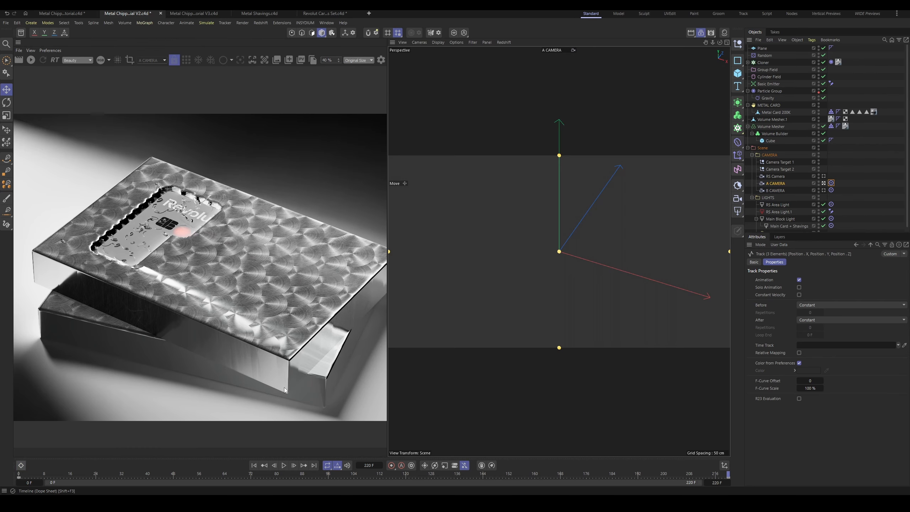
Step: Play back the animation from the start through A CAMERA to check its movement
key("shift+f")
key("F8")
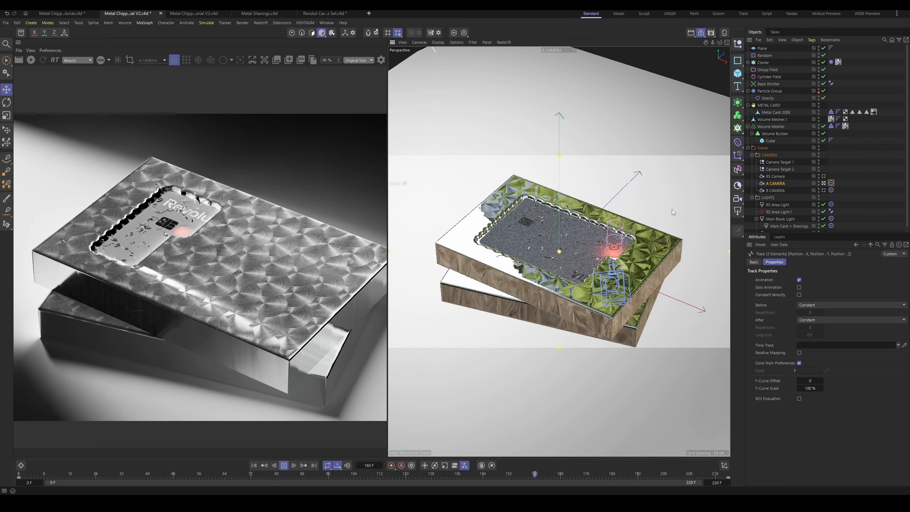
key("F8")
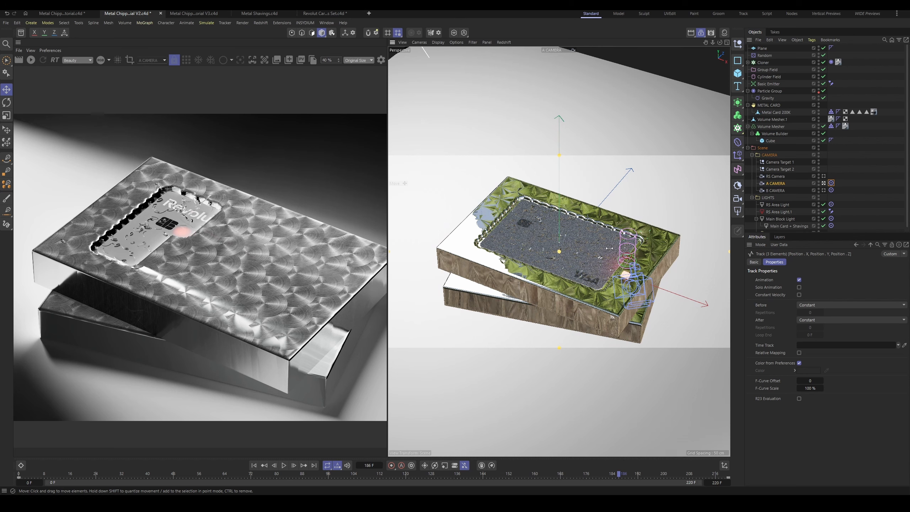
key("F8")
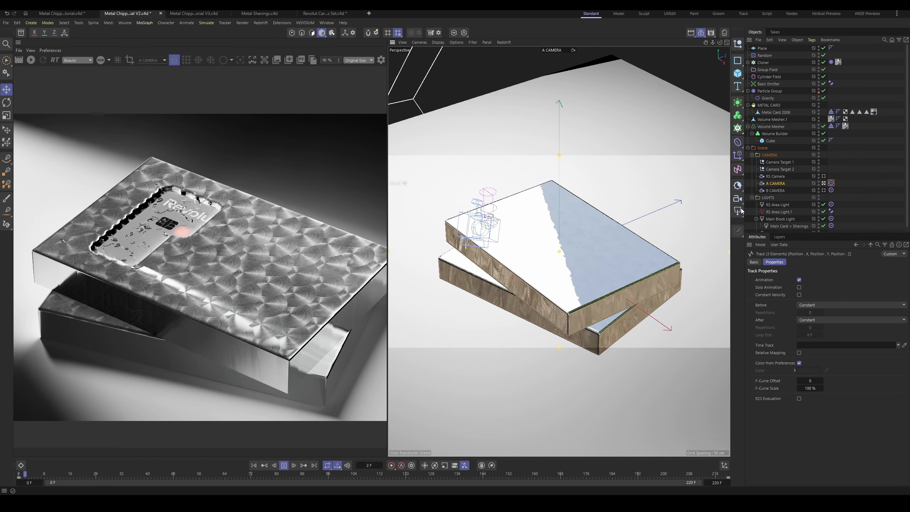
key("F8")
Step: Look through B CAMERA and move Camera Target 2 along X to about -28.7 cm to reframe the shot
left_click(823, 191)
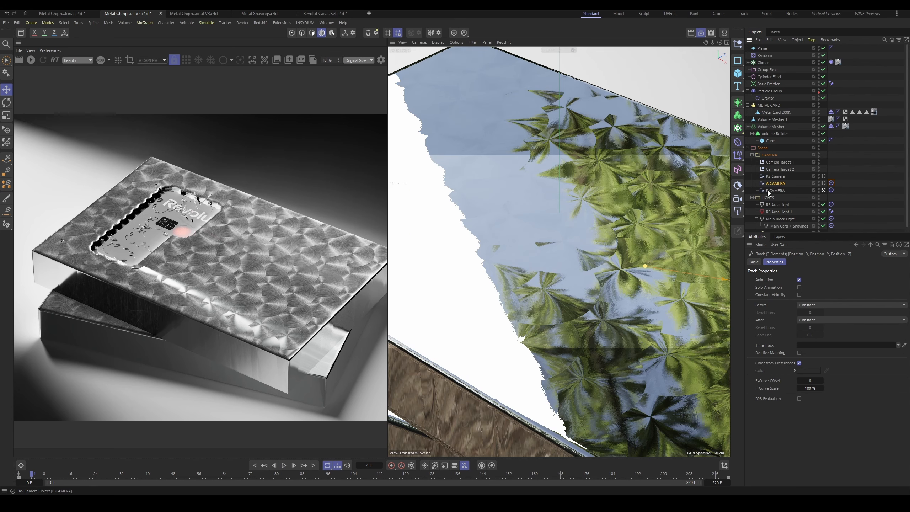
left_click(770, 190)
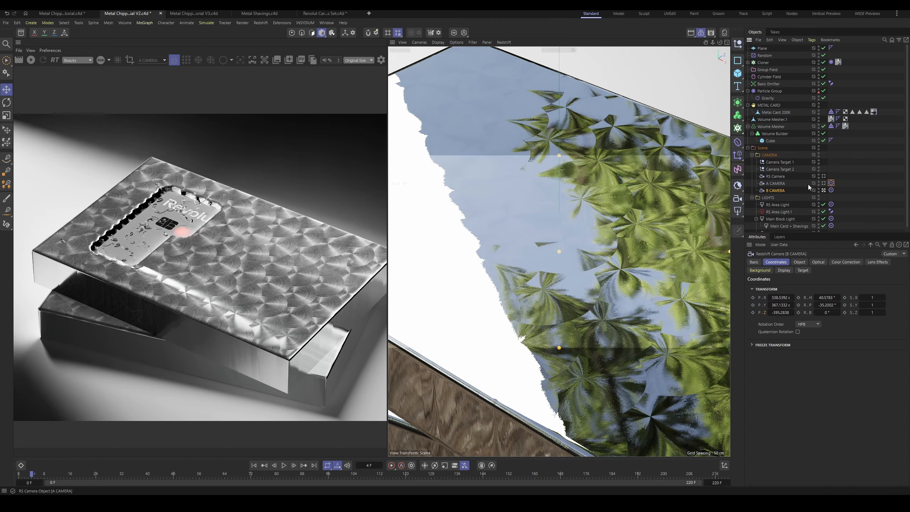
left_click(783, 169)
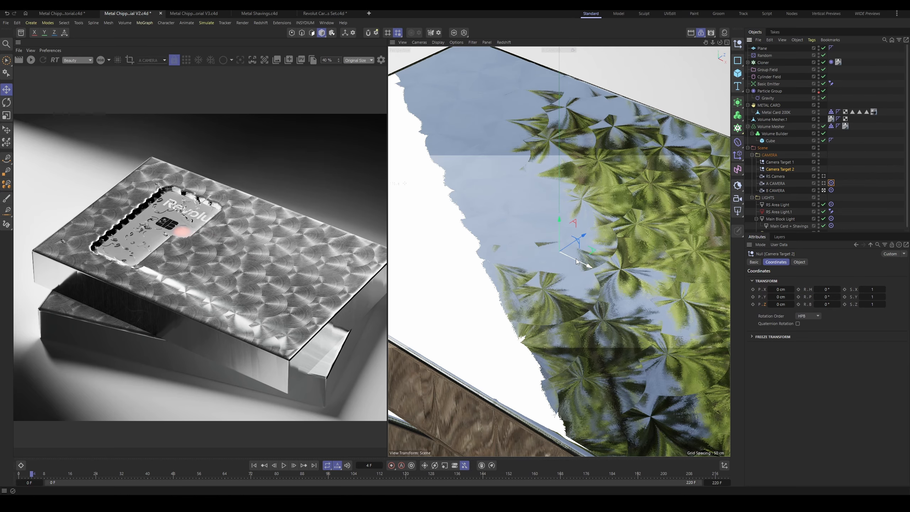
left_click_drag(576, 259, 538, 236)
Step: Advance the animation to frame 75 and keyframe B CAMERA's X, Y and Z position there
key("F8")
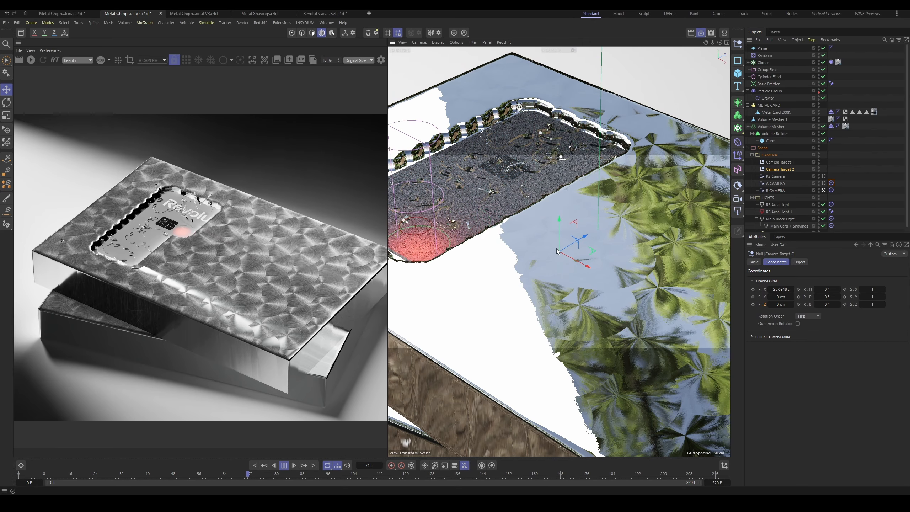
key("F8")
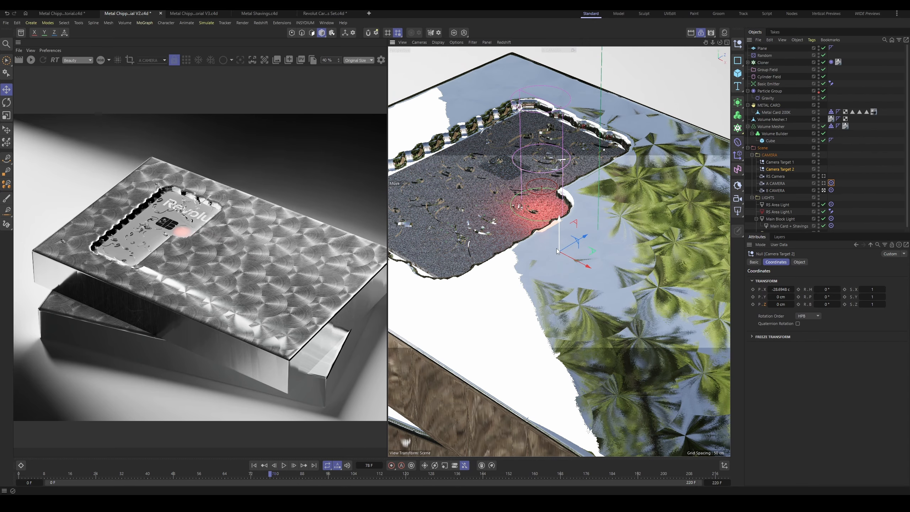
left_click(265, 476)
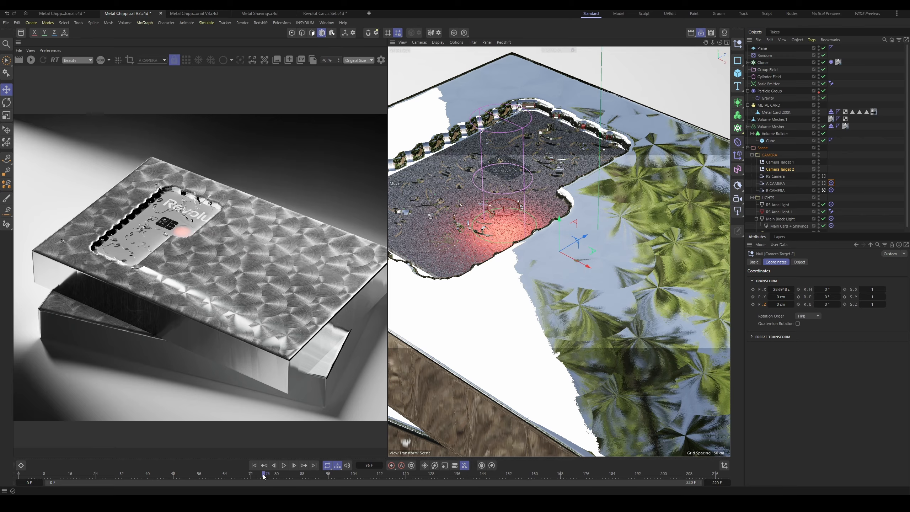
left_click(261, 476)
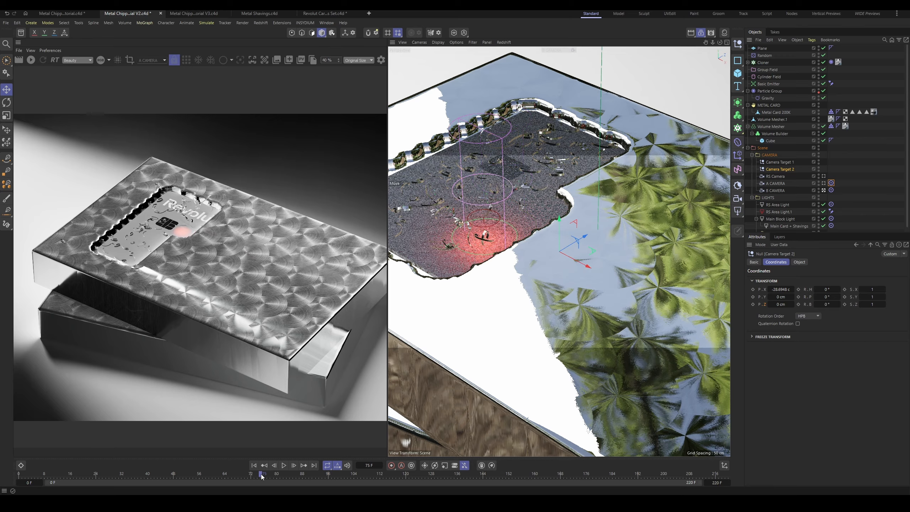
left_click(773, 190)
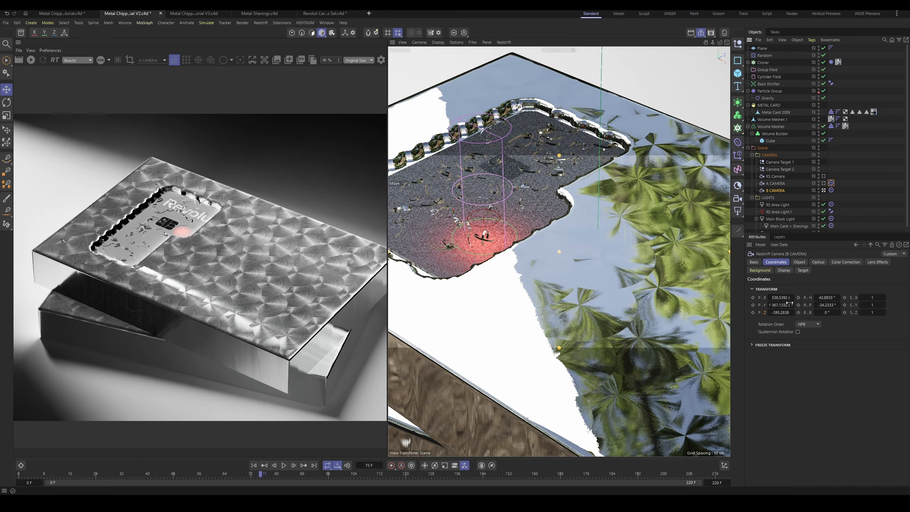
left_click(752, 297)
left_click(752, 312)
Step: At frame 125, set B CAMERA's position to about X 281.5, Y 400.1, Z -475.3 cm and keyframe it
key("F8")
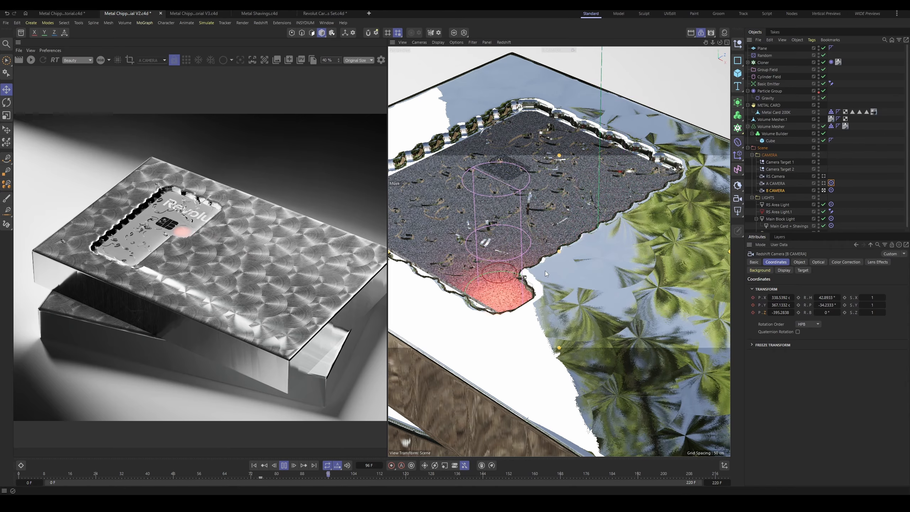
key("F8")
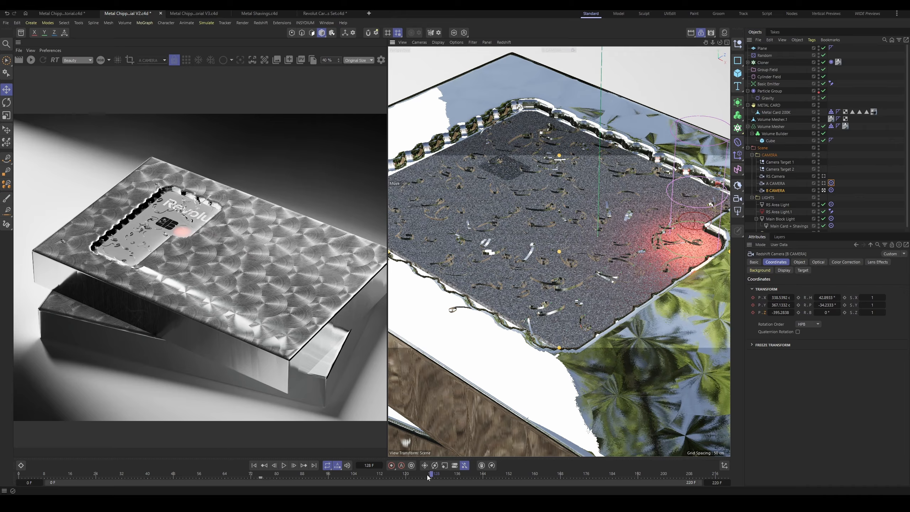
left_click_drag(427, 477, 423, 475)
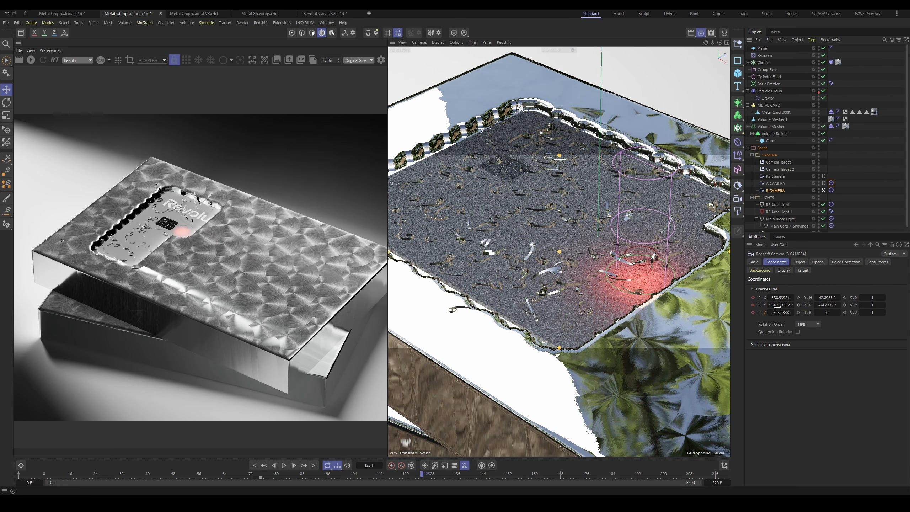
left_click_drag(776, 298, 752, 312)
left_click(753, 297)
left_click(753, 305)
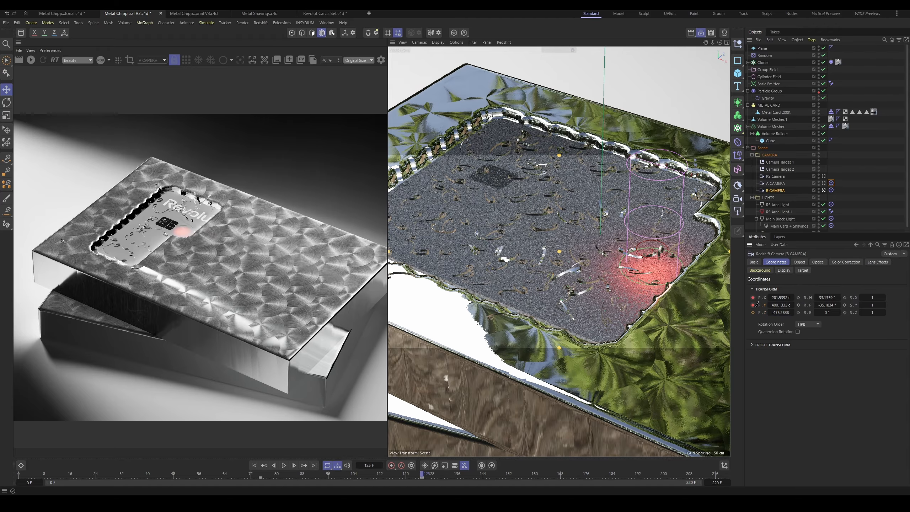
left_click(752, 312)
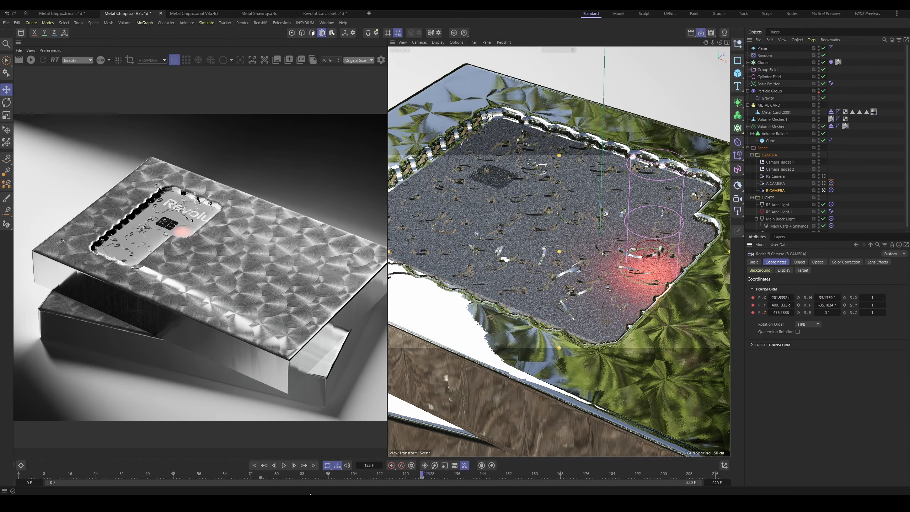
Step: Return to frame 75 and re-key B CAMERA's position at about X 343.5, Y 311.1, Z -311.3 cm
left_click(262, 475)
mouse_move(785, 300)
left_mouse_down()
mouse_move(797, 300)
mouse_move(777, 305)
mouse_move(788, 312)
left_mouse_up()
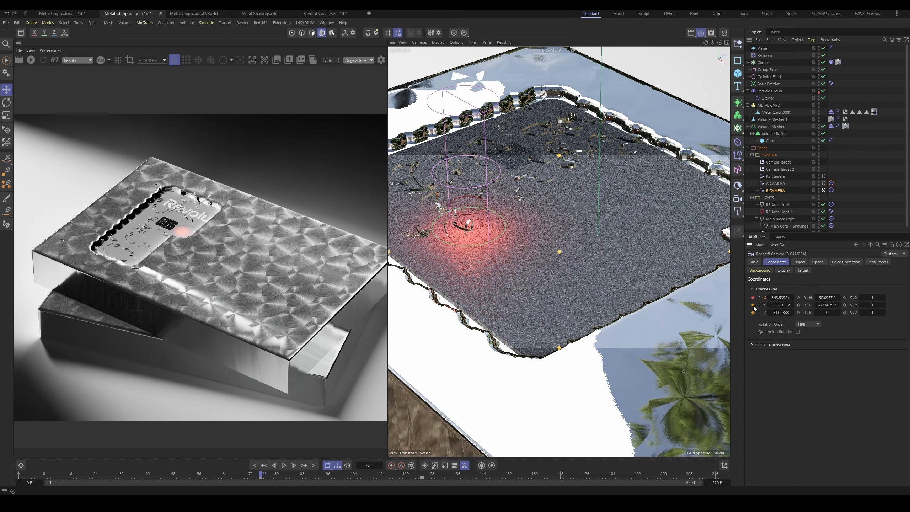
left_click(753, 305)
left_click(753, 312)
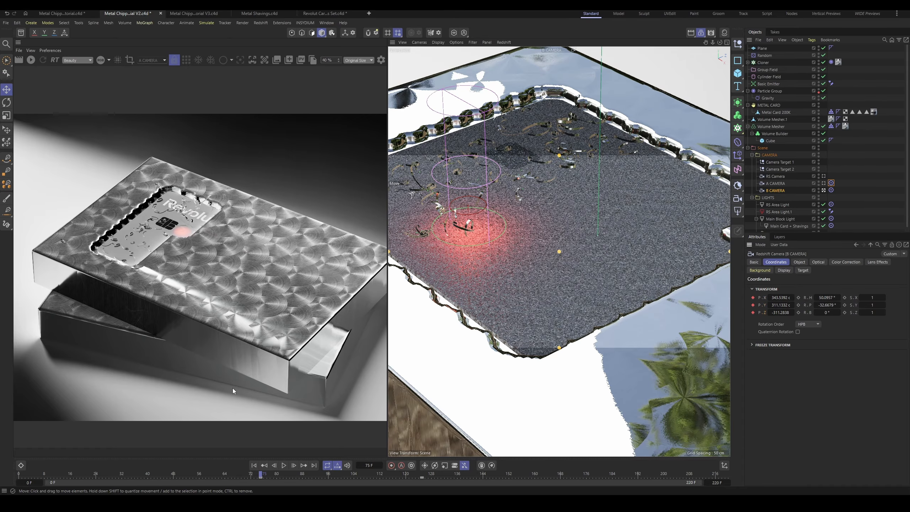
Step: Set B CAMERA's position keyframes to linear interpolation in the Dope Sheet, then close the timeline
left_click(21, 465)
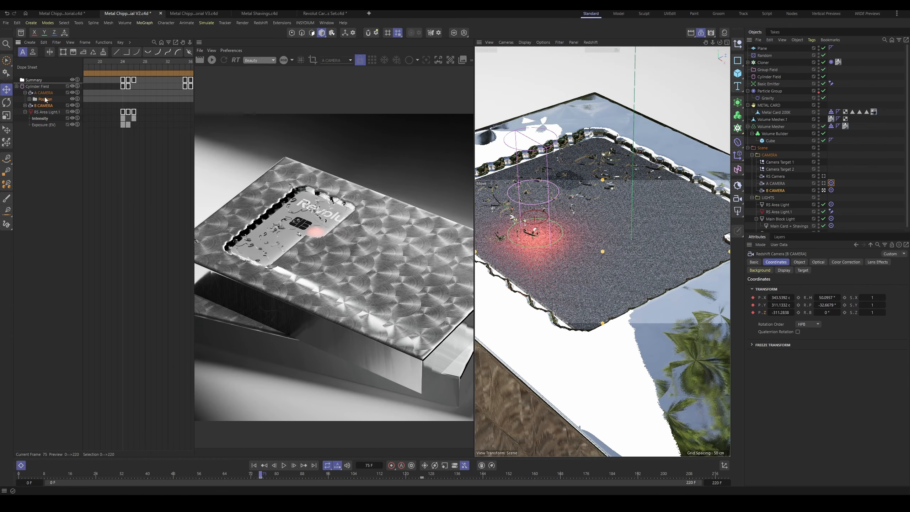
left_click(25, 105)
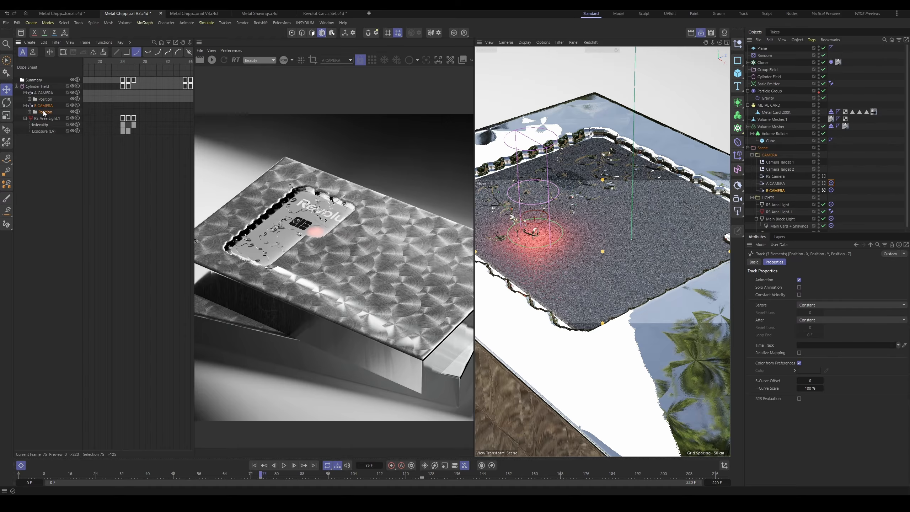
left_click(116, 52)
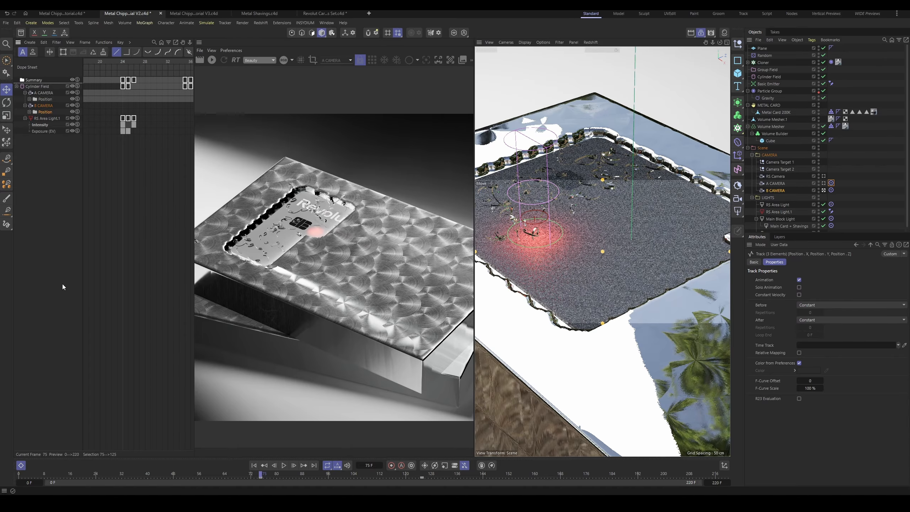
left_click(20, 465)
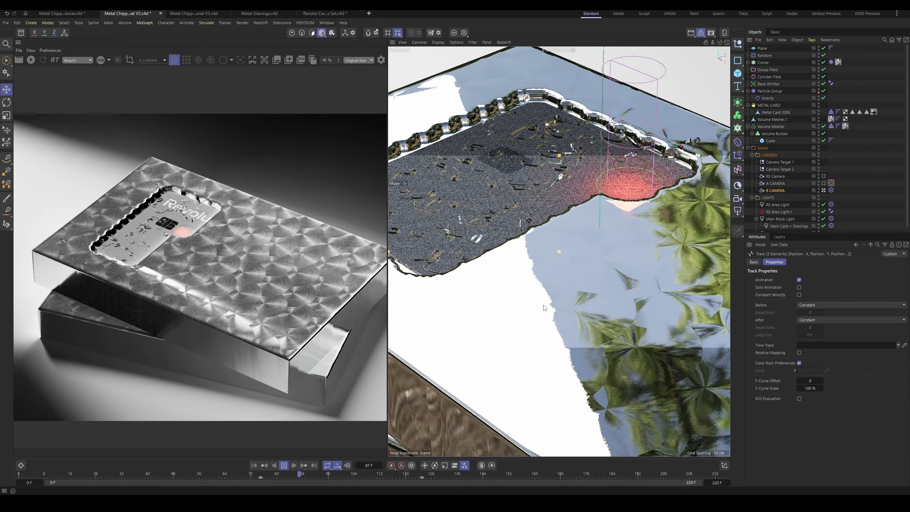
Step: At frame 125, bring B CAMERA closer at about X 274.5, Y 284.1, Z -363.3 cm and update its position keyframes
key("F8")
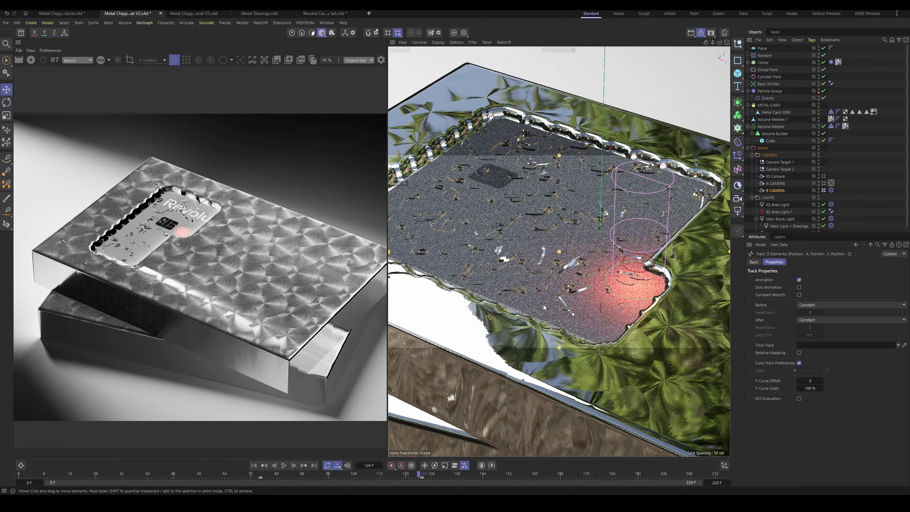
left_click(419, 476)
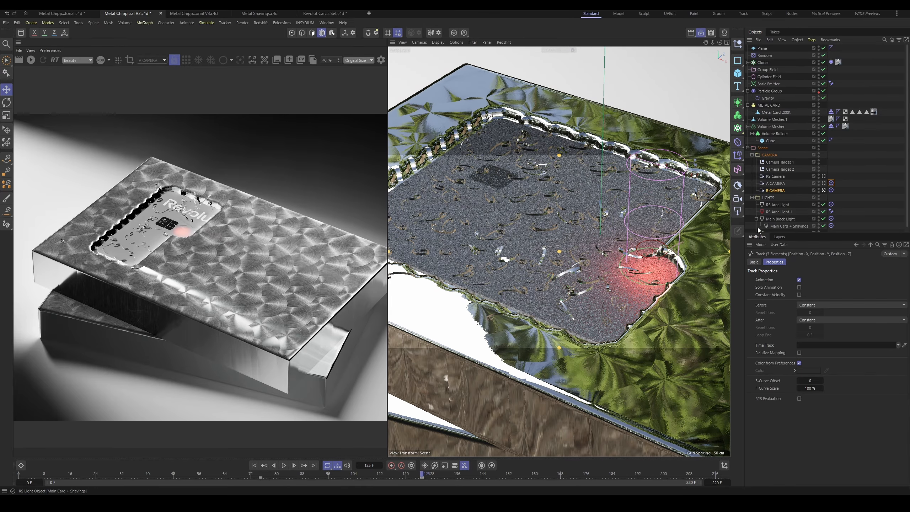
left_click(774, 190)
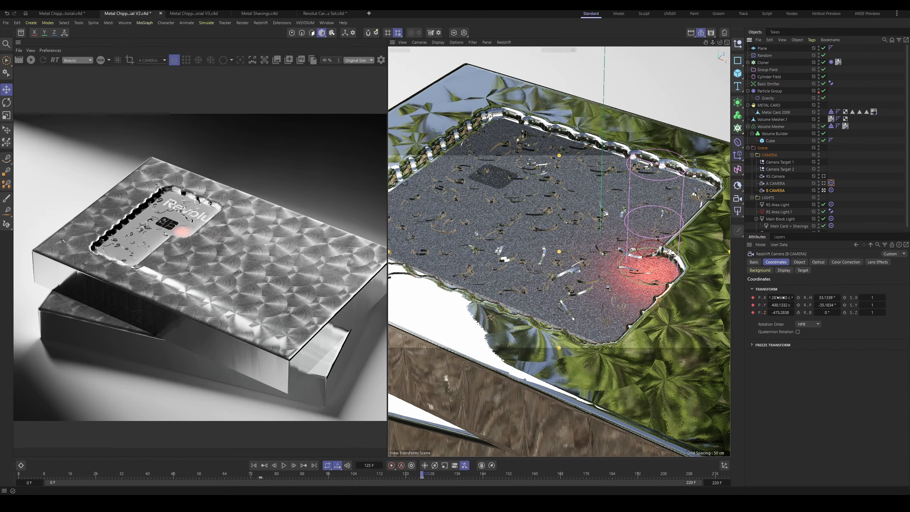
mouse_move(780, 297)
left_mouse_down()
mouse_move(769, 297)
mouse_move(772, 312)
mouse_move(782, 298)
left_mouse_up()
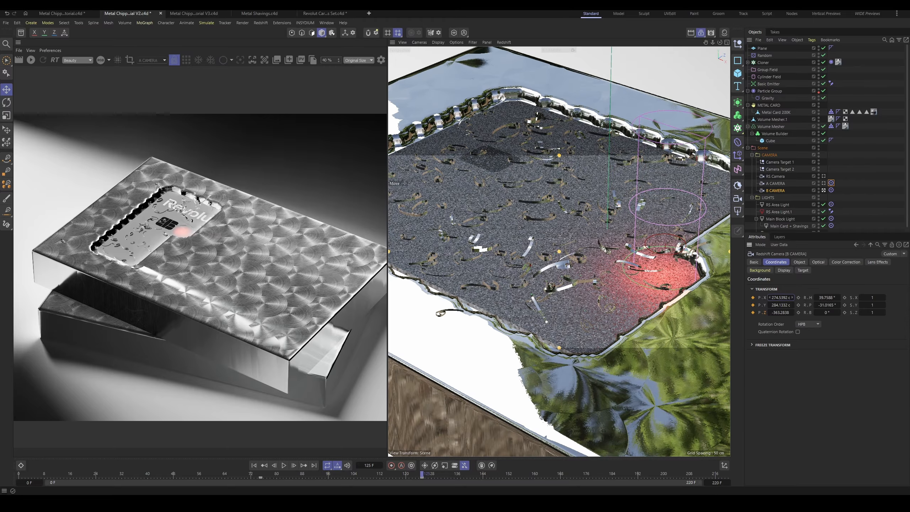
left_click(752, 297)
left_click(752, 304)
Step: Play back the animation from frame 75 to check B CAMERA's movement
left_click(260, 475)
key("F8")
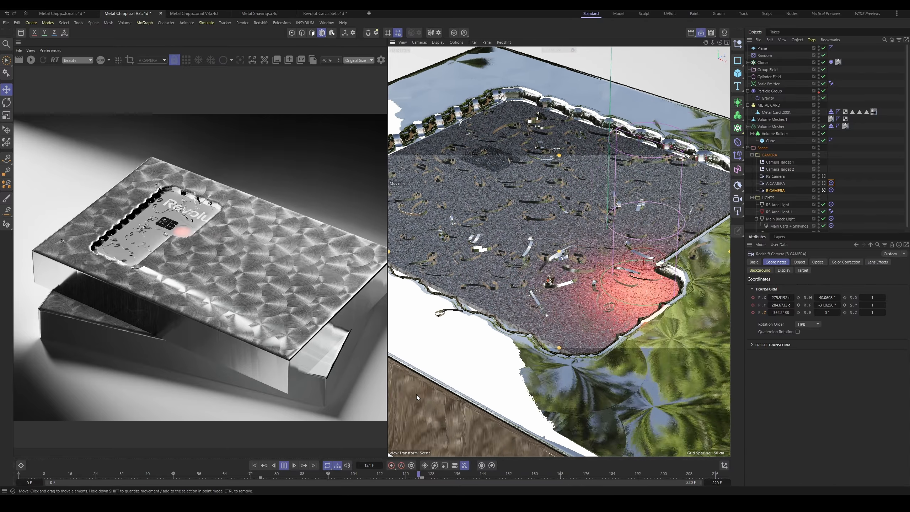
key("F8")
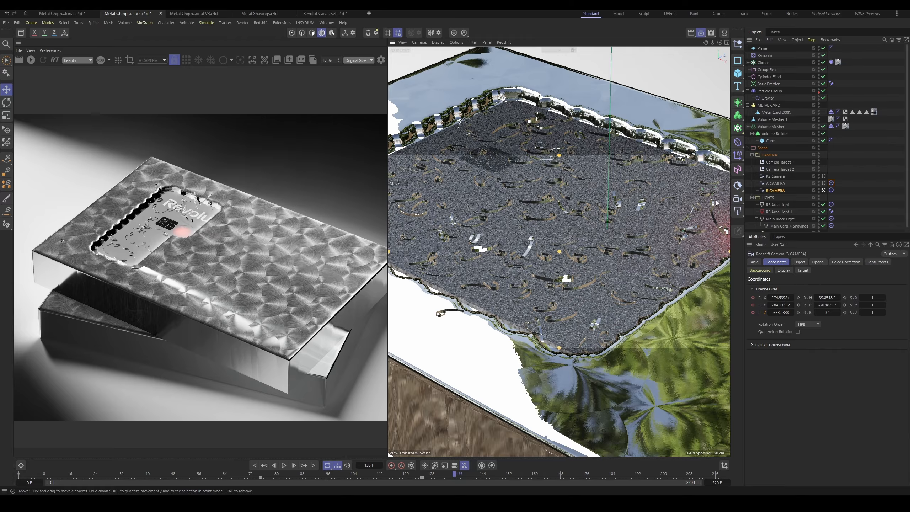
Step: Add a Stage object to the scene and place it inside the CAMERA null
left_click(770, 156)
key("shift+c")
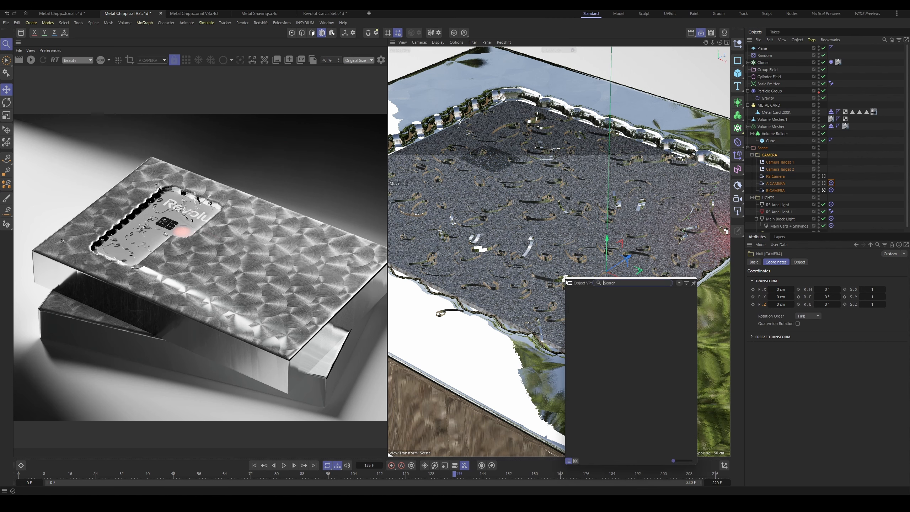
type("stage")
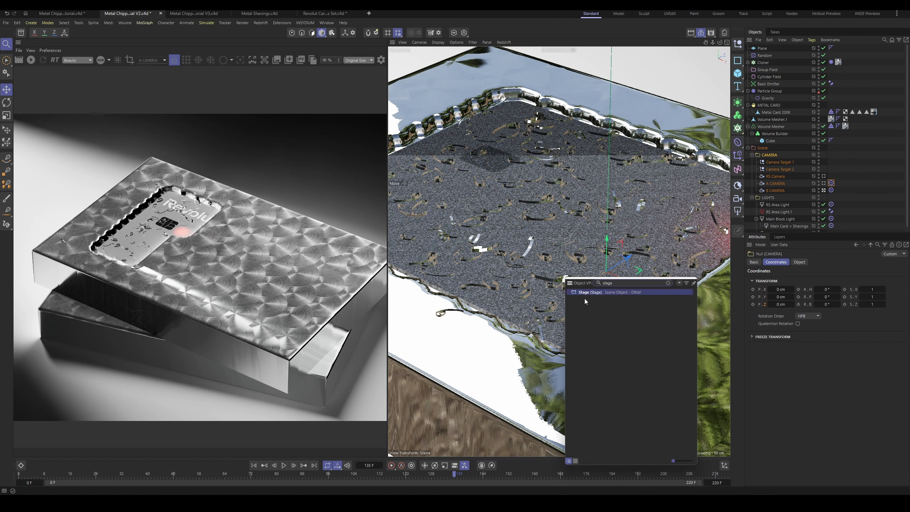
left_click(593, 293)
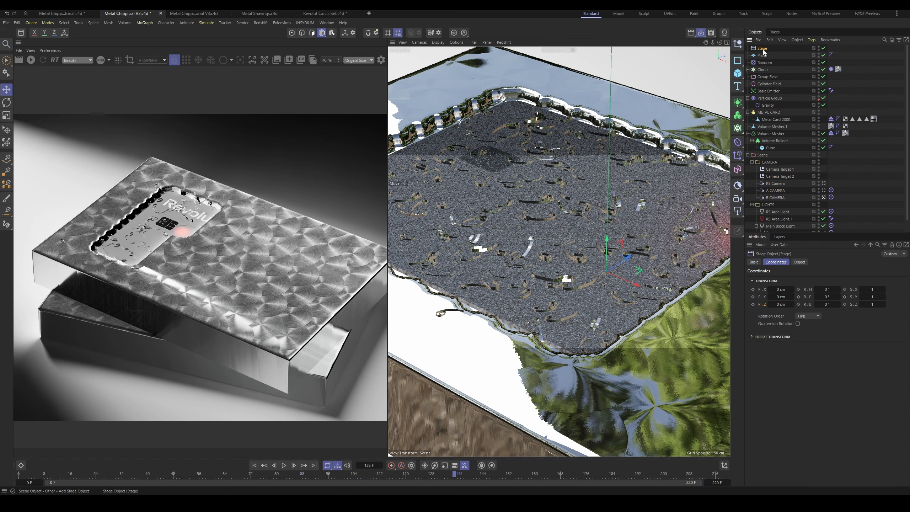
left_click_drag(762, 50, 771, 167)
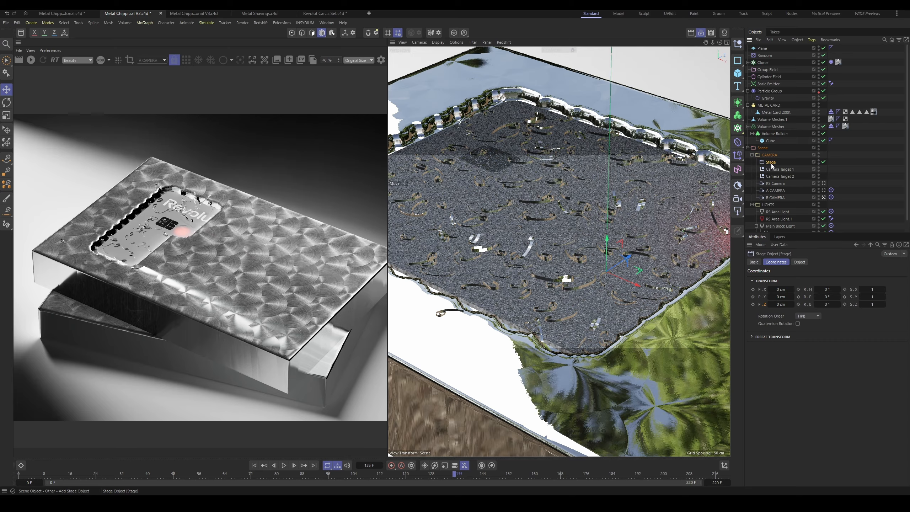
Step: At frame 0, assign A CAMERA as the Stage object's camera and keyframe it
key("shift+f")
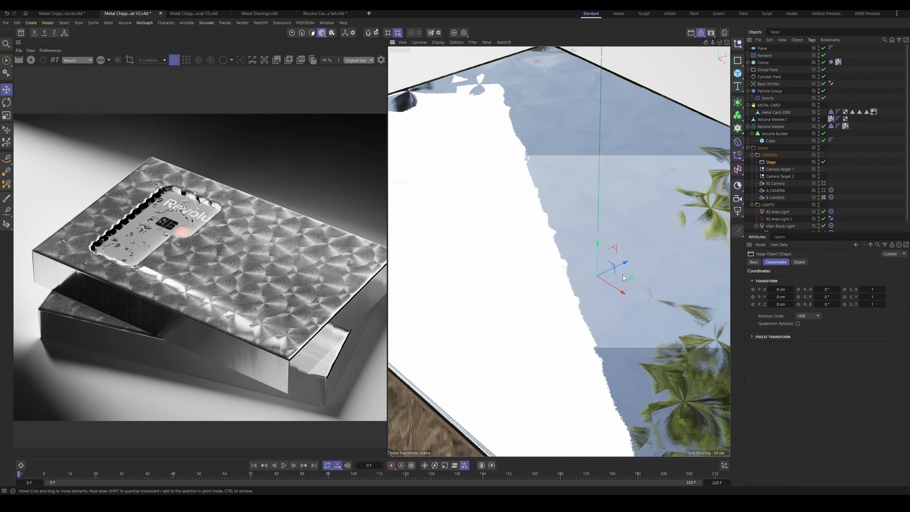
left_click(798, 262)
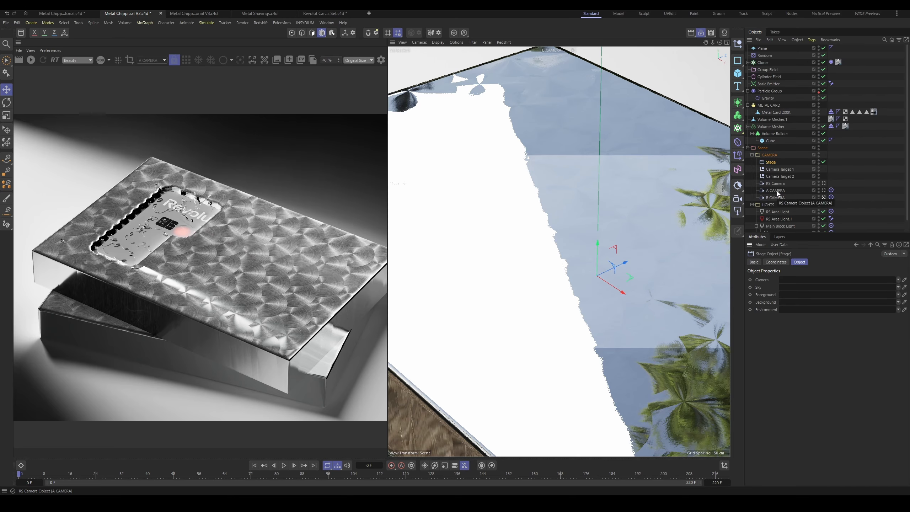
left_click_drag(776, 190, 788, 271)
left_click_drag(786, 280, 786, 281)
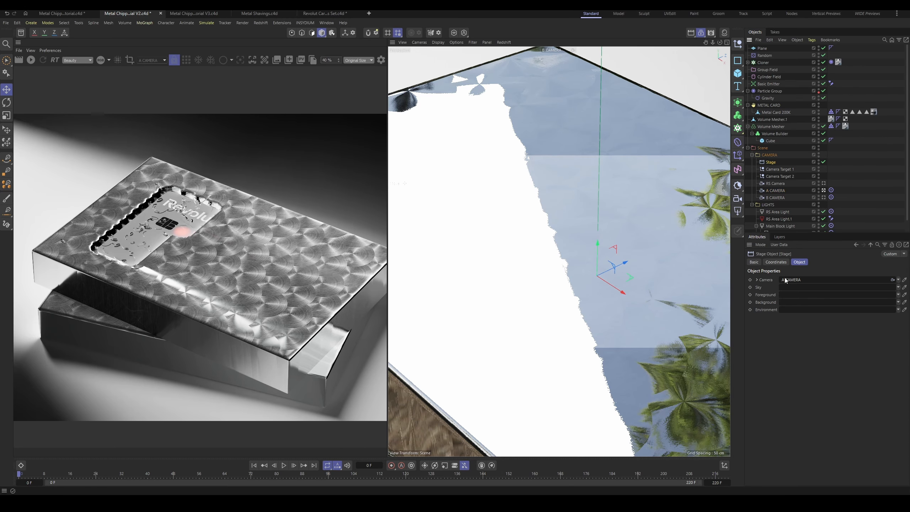
left_click(749, 279)
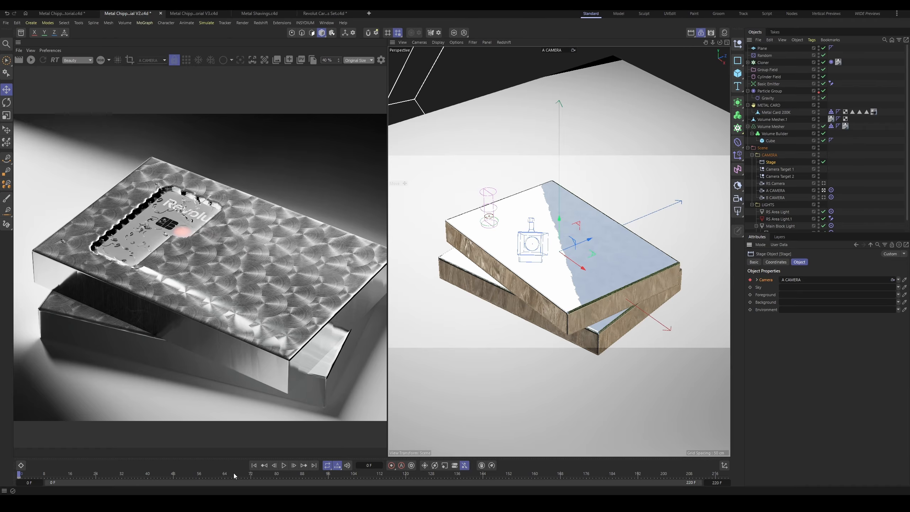
Step: At B CAMERA's first keyframe, frame 75, switch the Stage object's camera to B CAMERA and keyframe the change
left_click_drag(234, 475, 247, 475)
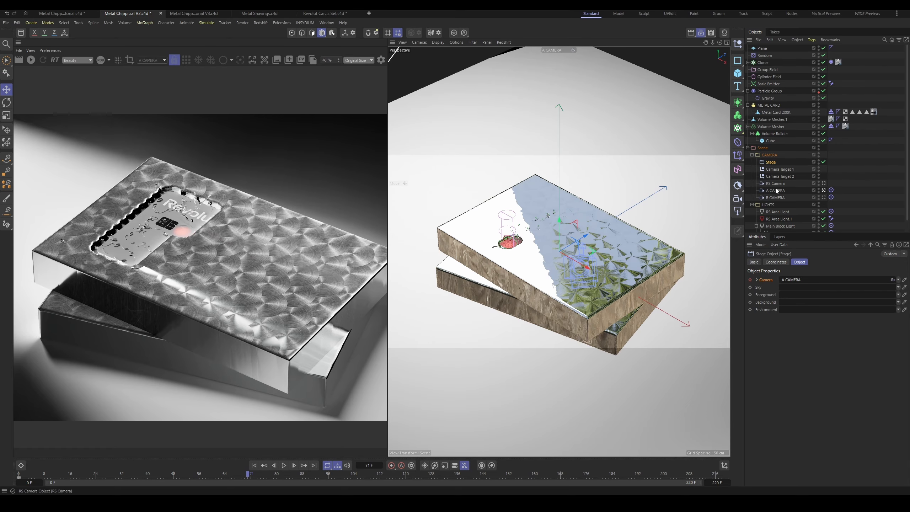
left_click(775, 198)
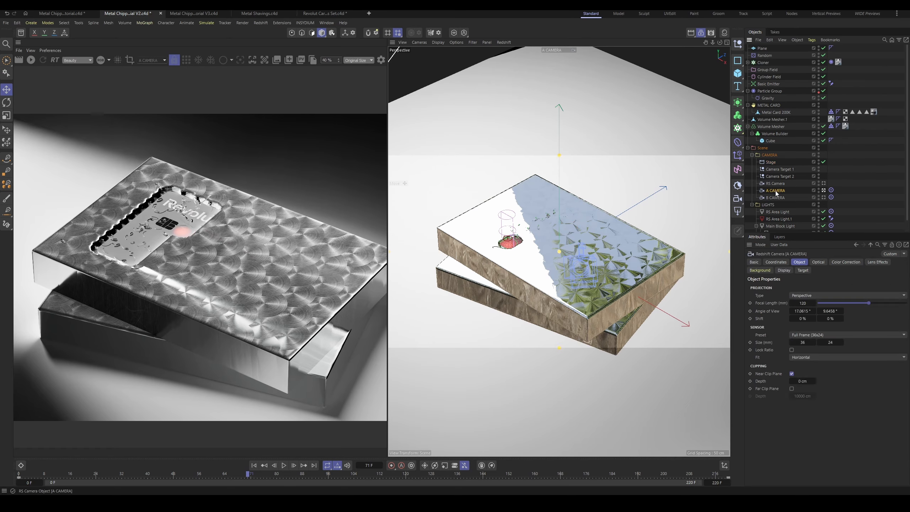
left_click(261, 477)
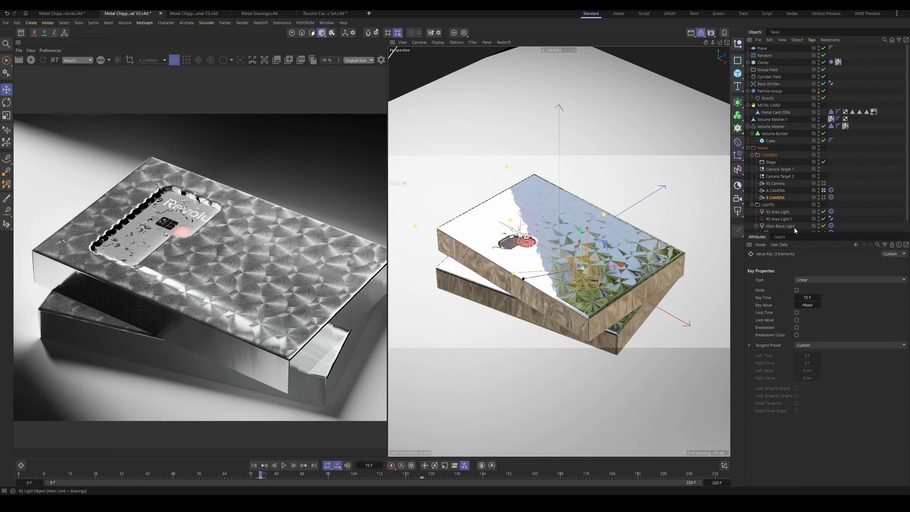
left_click(772, 162)
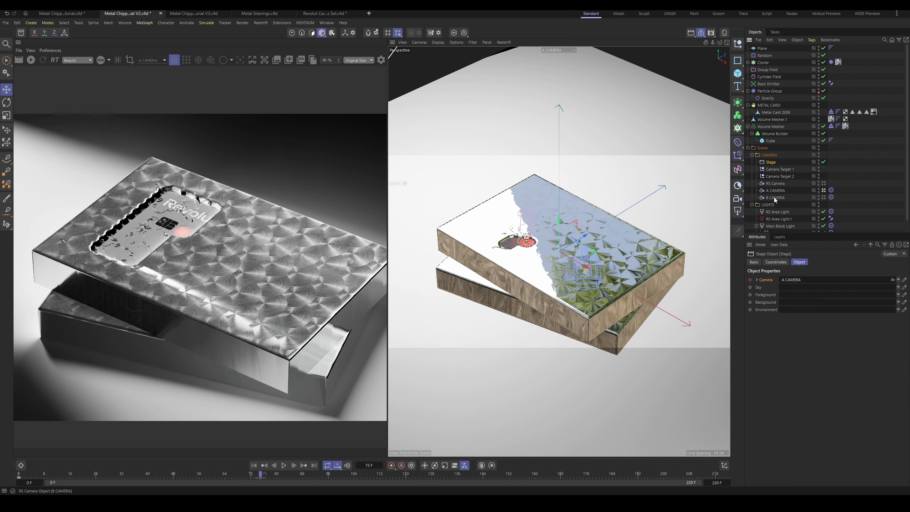
left_click_drag(773, 198, 794, 283)
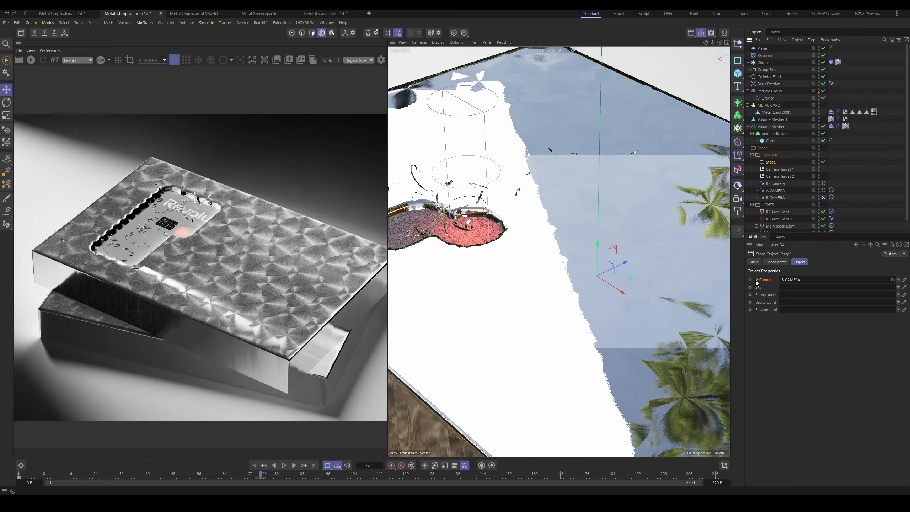
left_click(750, 280)
Step: At B CAMERA's last keyframe, frame 125, switch the Stage object's camera back to A CAMERA and keyframe it
left_click_drag(261, 475, 240, 484)
key("shift+f")
left_click(420, 476)
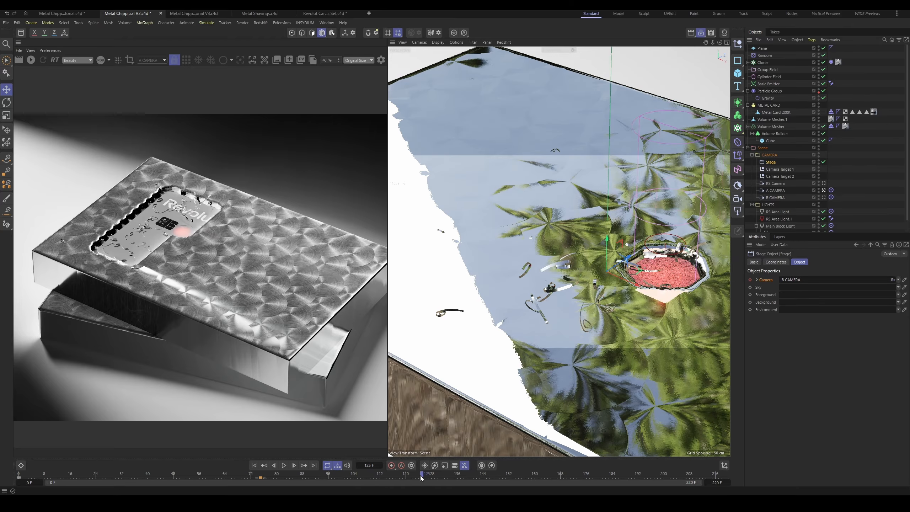
left_click_drag(421, 478, 425, 478)
left_click(774, 198)
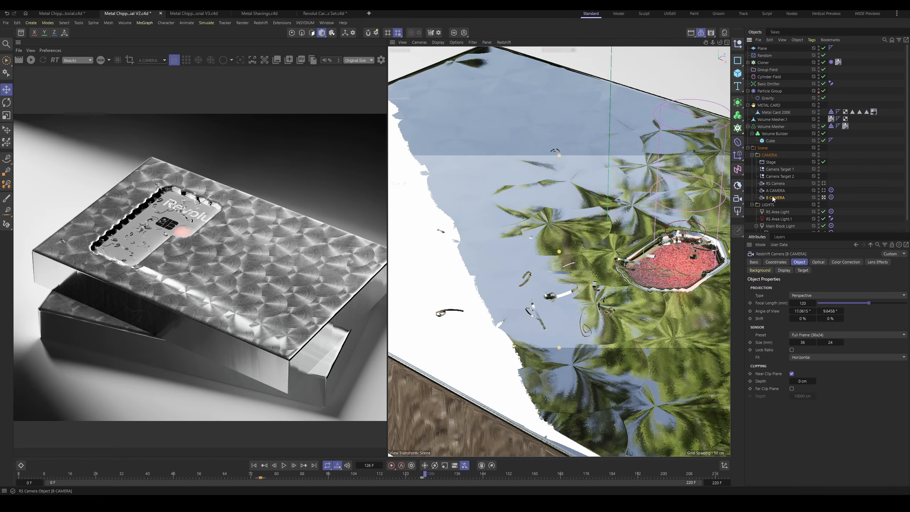
left_click(423, 475)
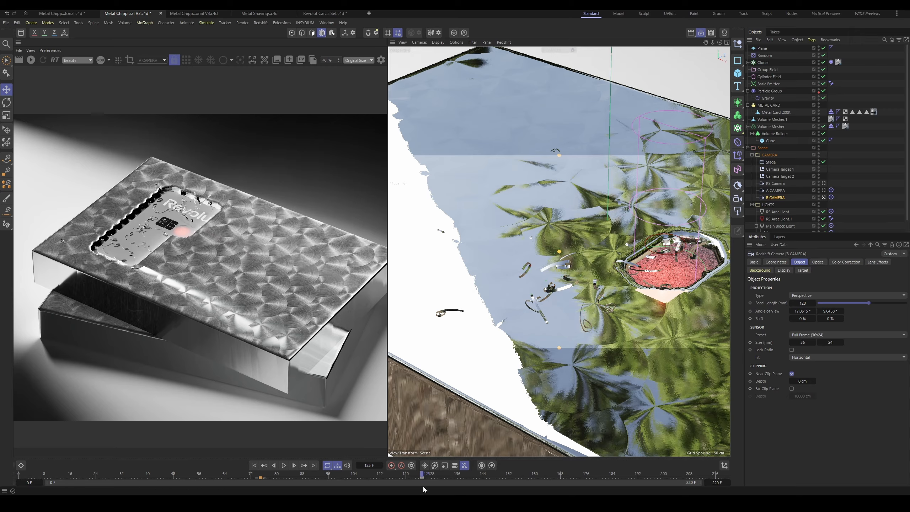
left_click(772, 162)
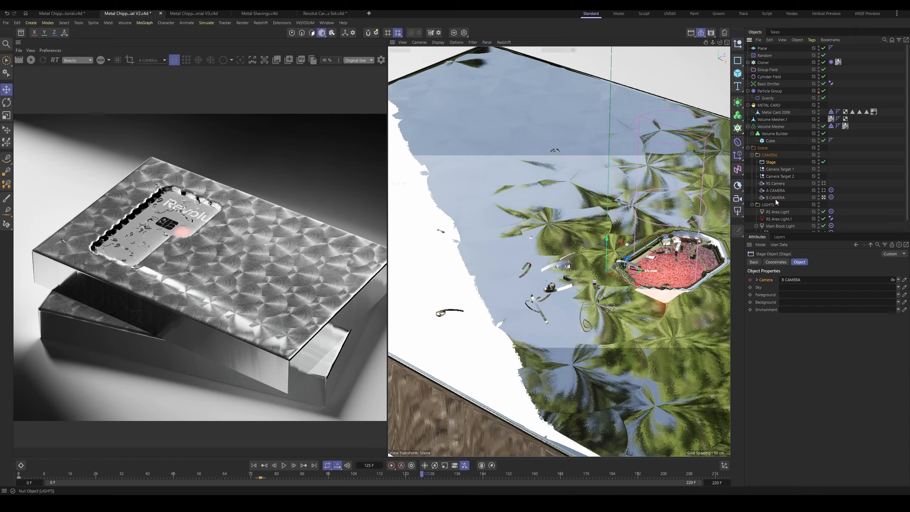
left_click_drag(775, 191, 792, 283)
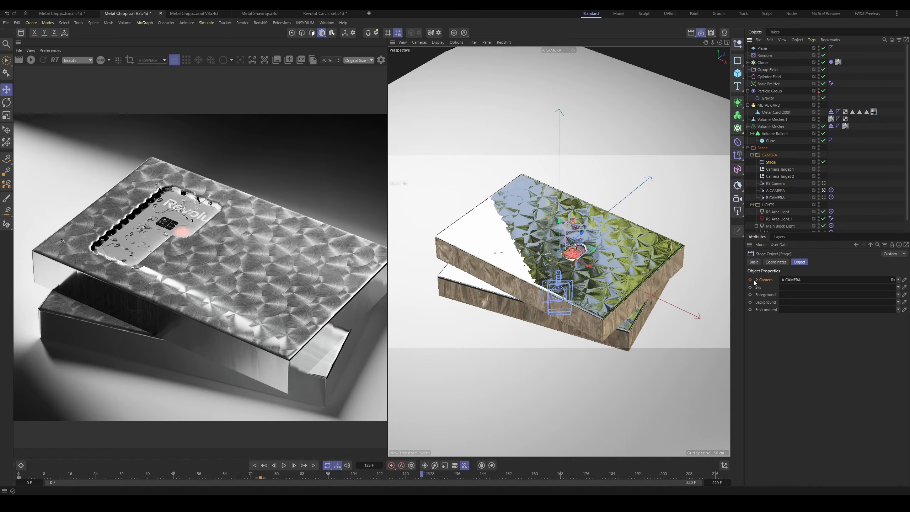
left_click(750, 280)
Step: Play the animation from the first frame to check the Stage's camera switches, then stop around frame 115
key("shift+f")
key("F8")
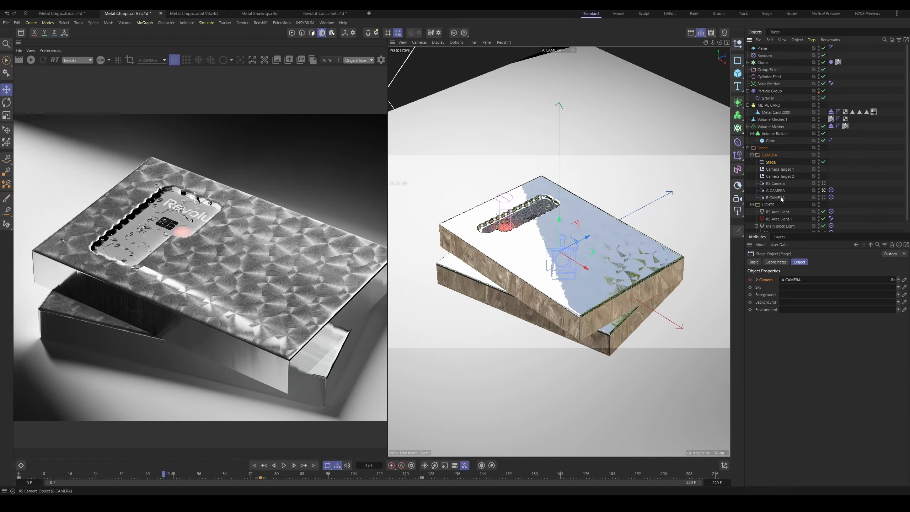
left_click(777, 197)
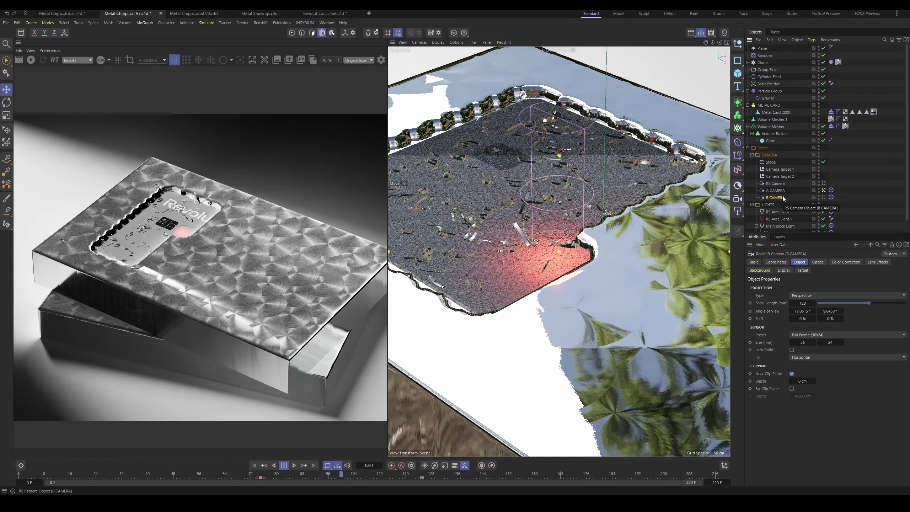
key("F8")
Step: Start the live Redshift render and reframe the close-up by setting Camera Target 2's Y position to 11 cm
left_click(35, 60)
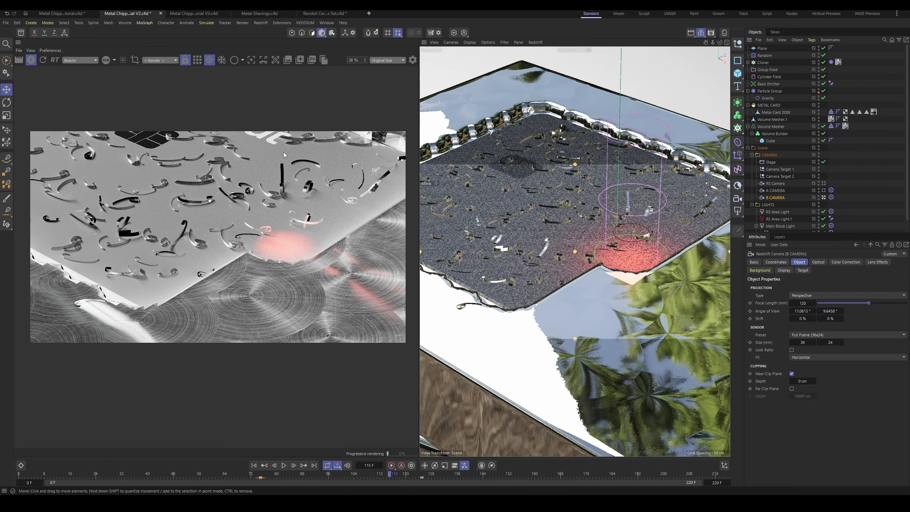
left_click(775, 170)
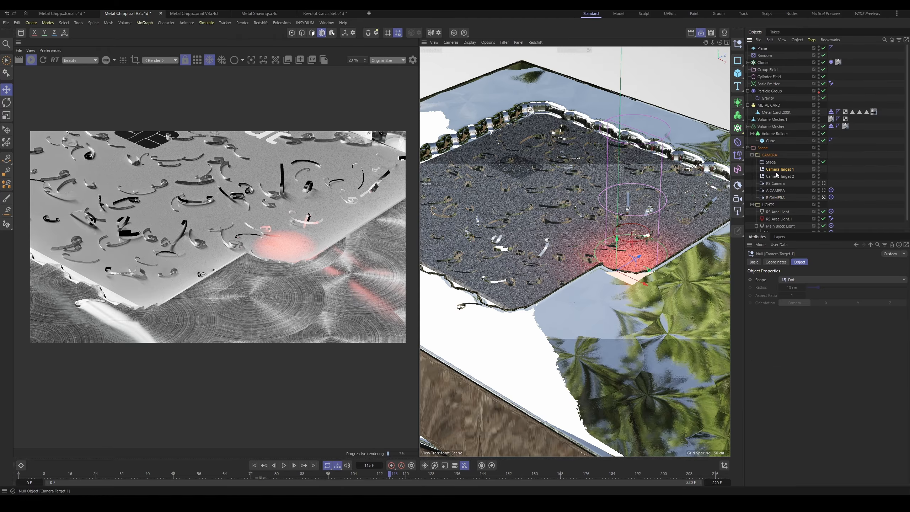
left_click(778, 176)
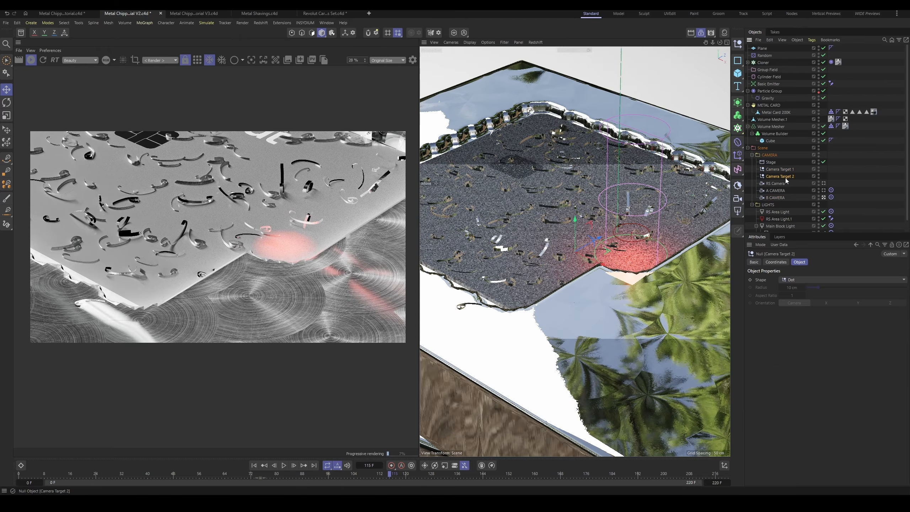
left_click(779, 262)
left_click_drag(781, 297, 783, 296)
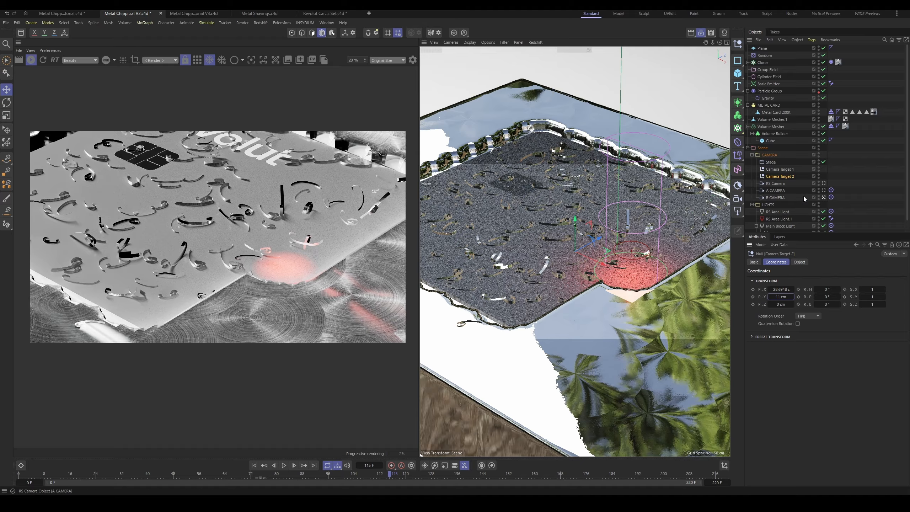
Step: Enable bokeh on B CAMERA and pick its focus distance at the laser's contact point, about 507 cm
left_click(775, 197)
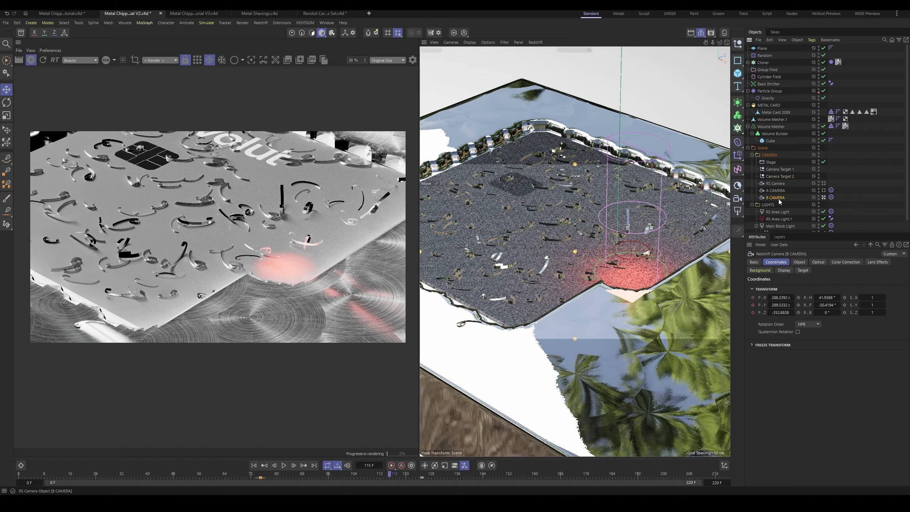
left_click(818, 261)
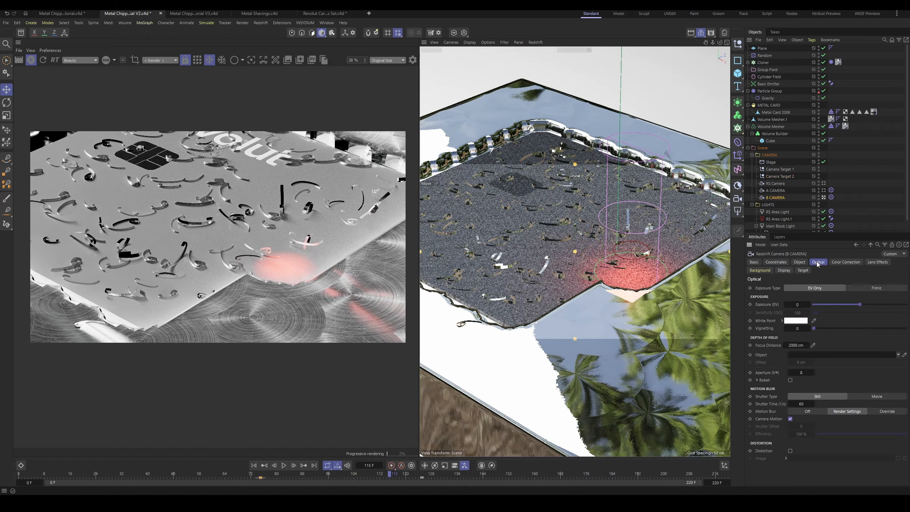
left_click(790, 380)
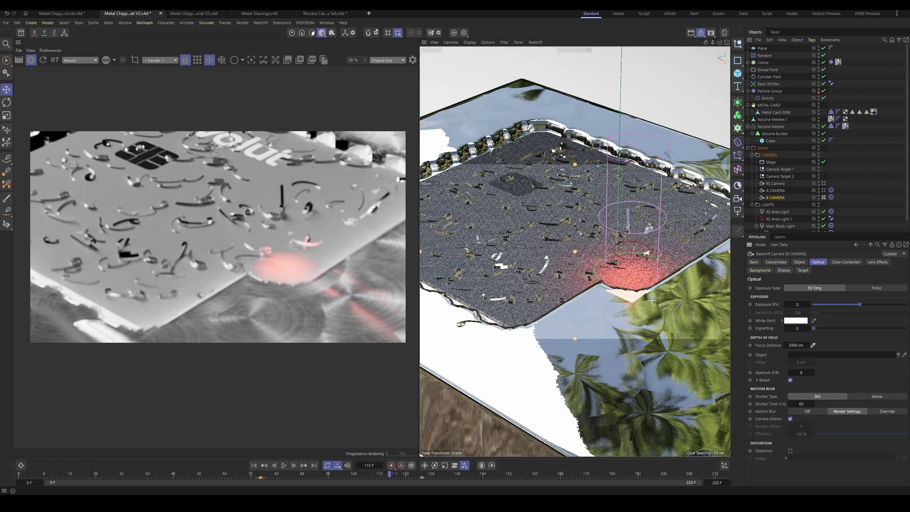
left_click(627, 274)
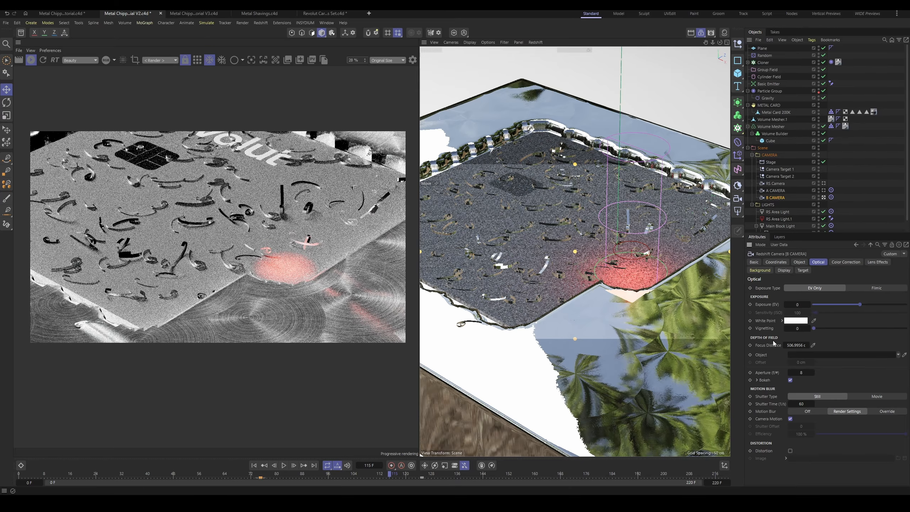
Step: Try lower aperture values on B CAMERA, down to 0.4, to strengthen the depth-of-field blur
left_click(801, 372)
type("2.7")
key("Return")
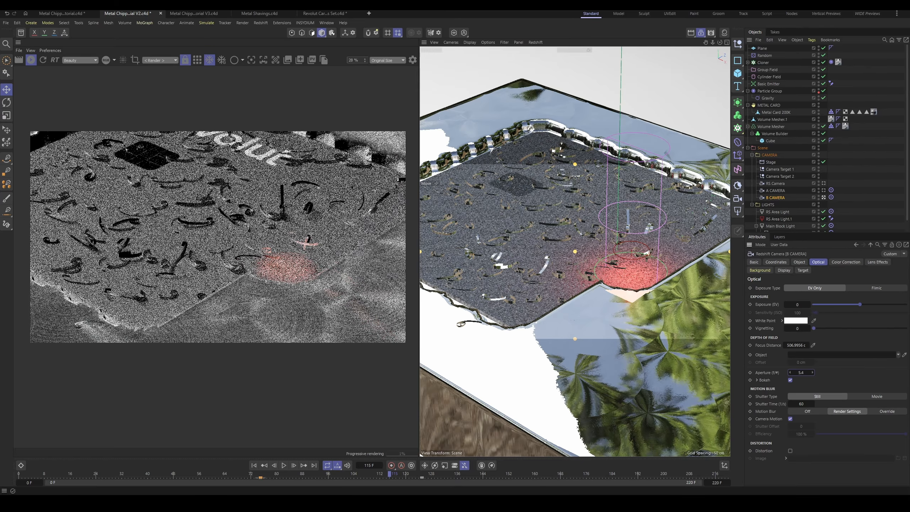
left_click_drag(801, 374, 793, 374)
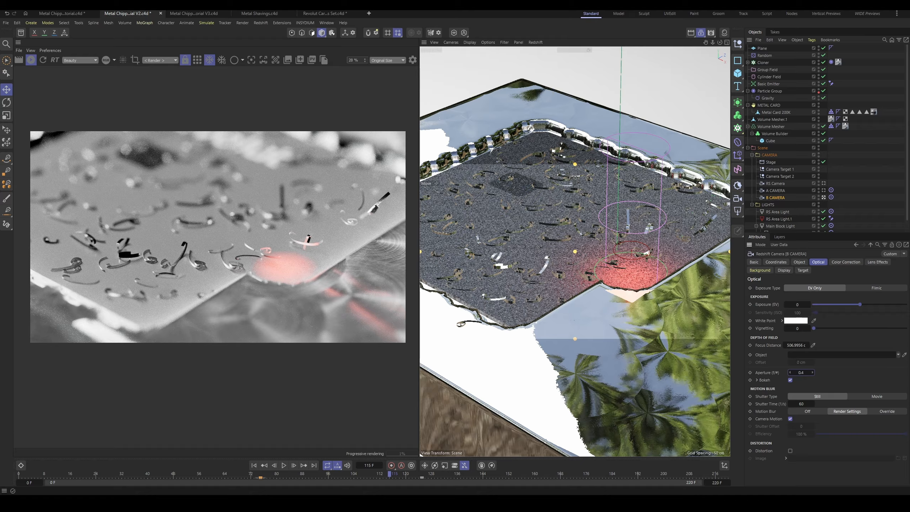
Step: Raise B CAMERA's aperture in small increments to 2 for a subtler depth of field
left_click(812, 372)
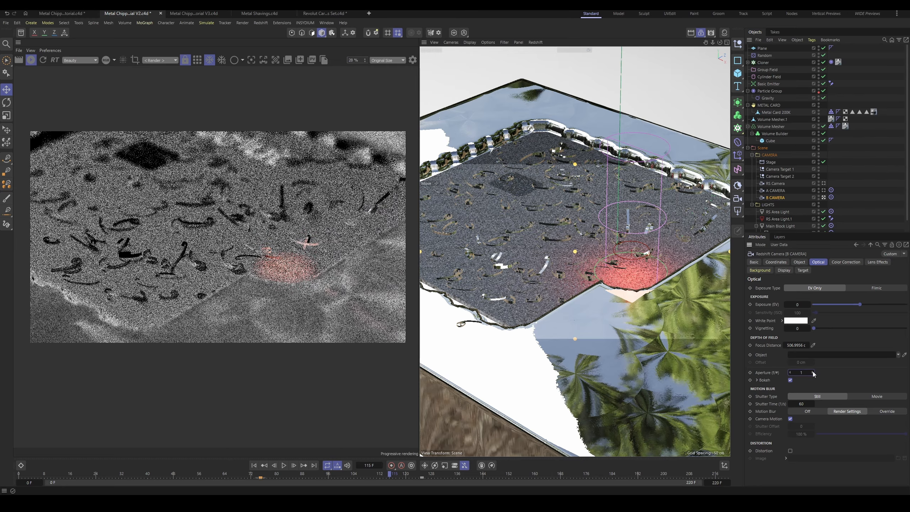
left_click(813, 372)
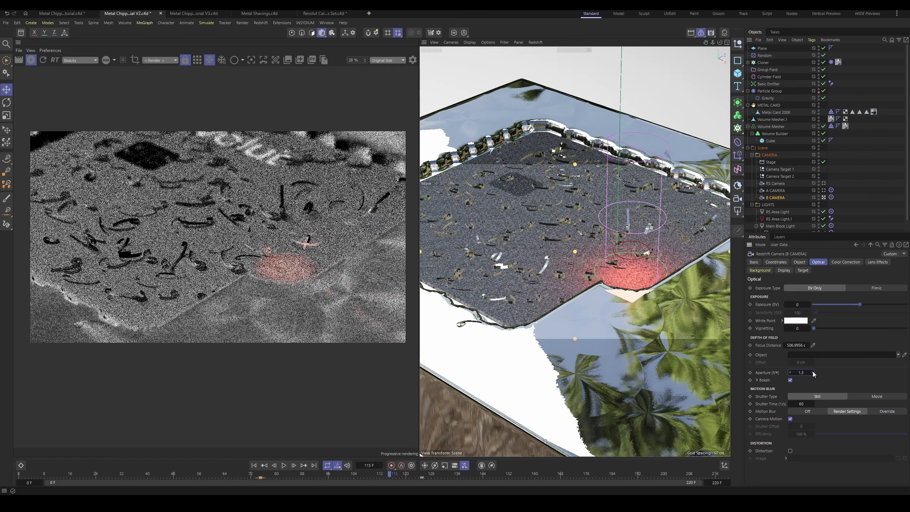
left_click(813, 373)
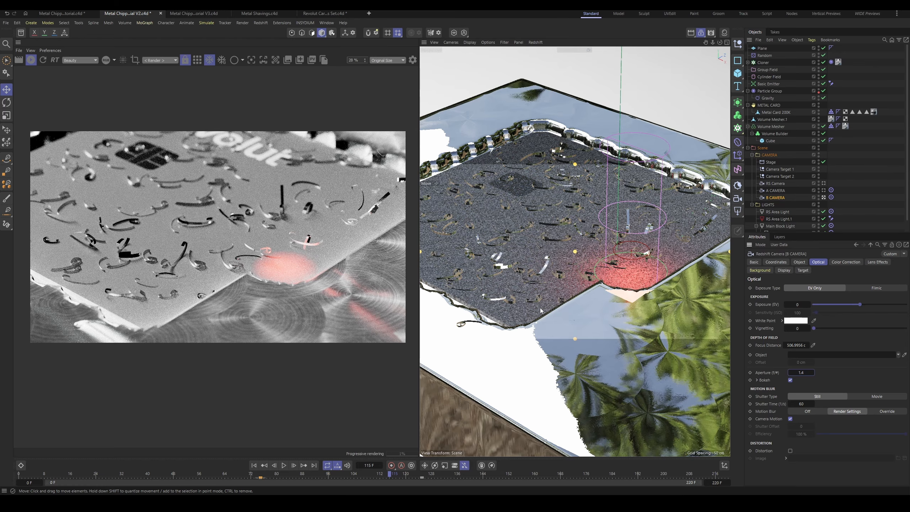
left_click(813, 373)
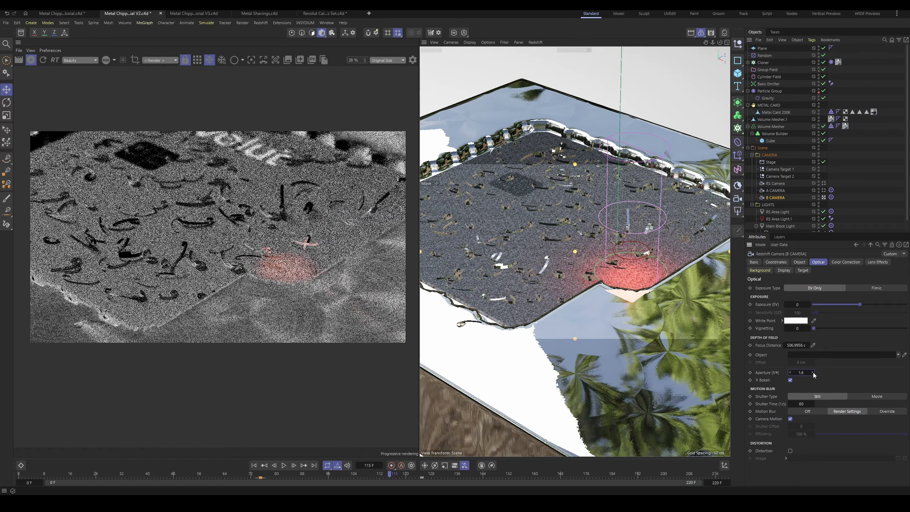
left_click(813, 373)
left_click(813, 373)
left_click(813, 373)
left_click(813, 373)
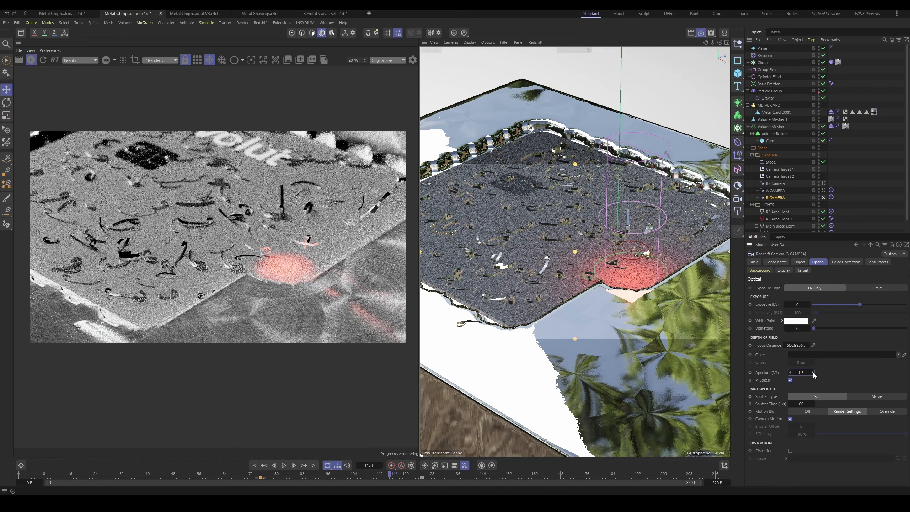
left_click(813, 373)
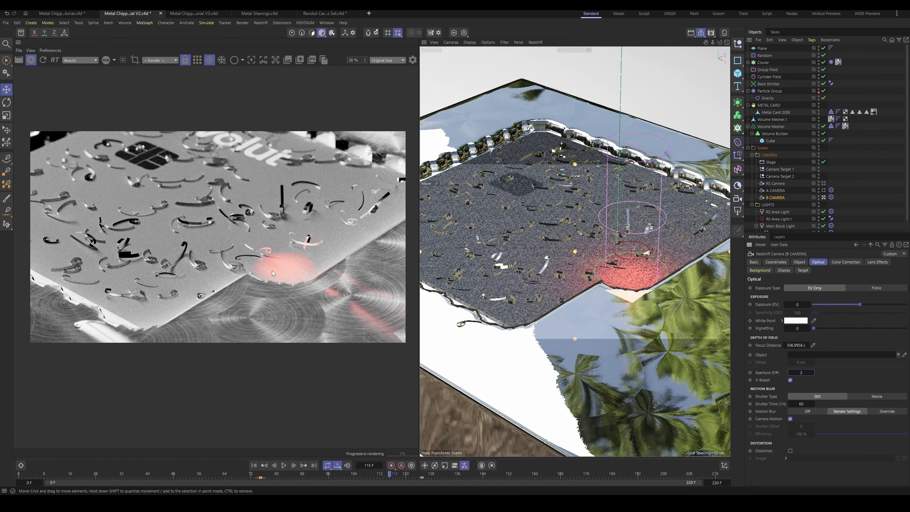
Step: Inspect the close-up's depth of field in the live render, including at frame 94
scroll(228, 230, "down", 2)
scroll(229, 231, "up", 2)
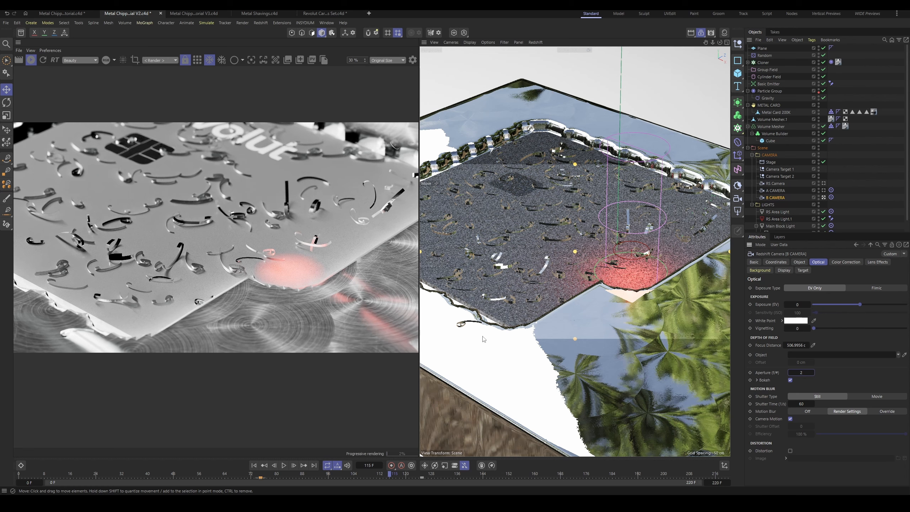
left_click(321, 473)
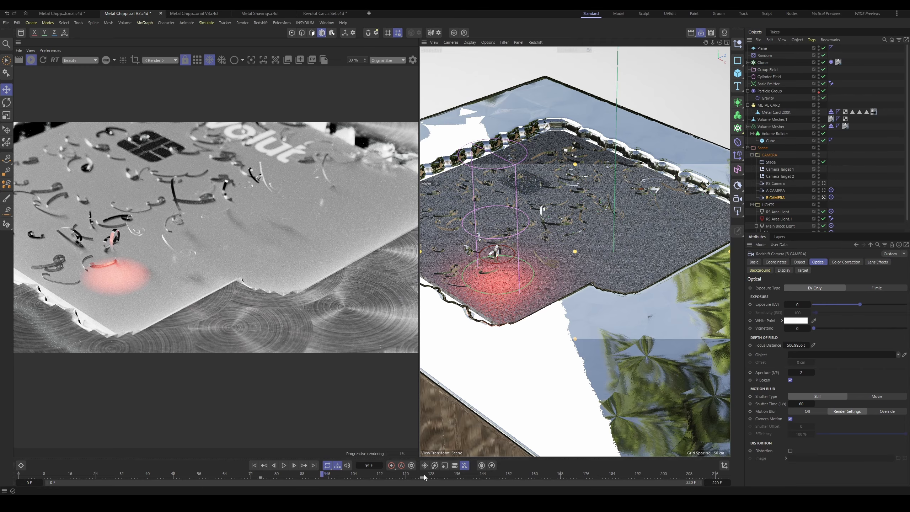
Step: Return the animation to frame 0 and save the project
key("shift+f")
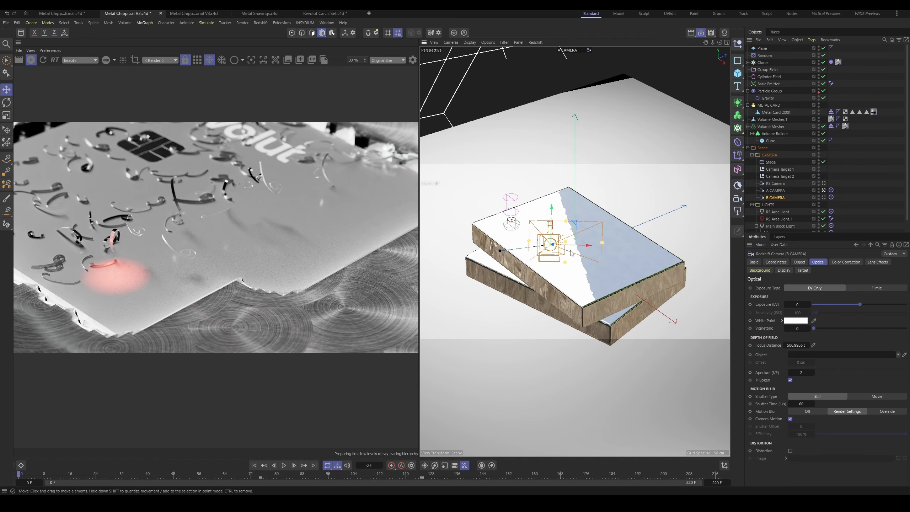
key("ctrl+s")
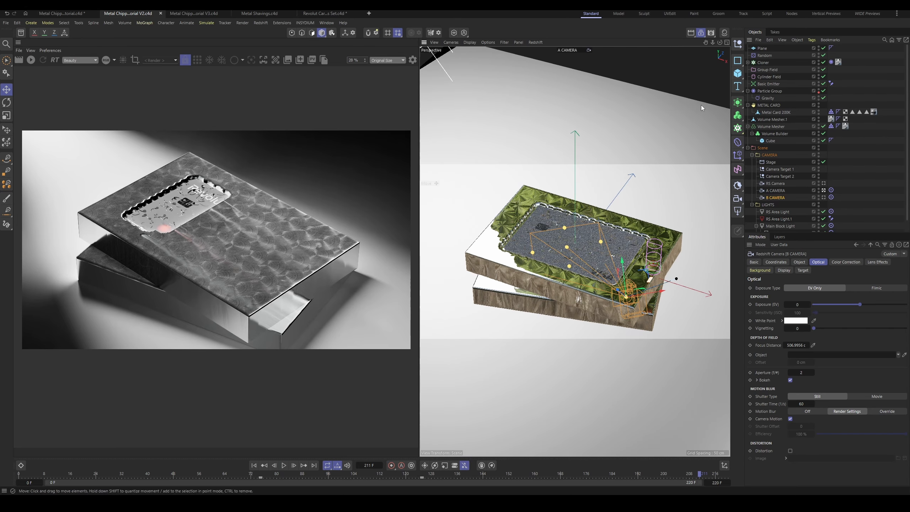
Step: Open the render settings and review the WIDE 4k preset's output size and Redshift's basic and advanced sampling options
left_click(711, 33)
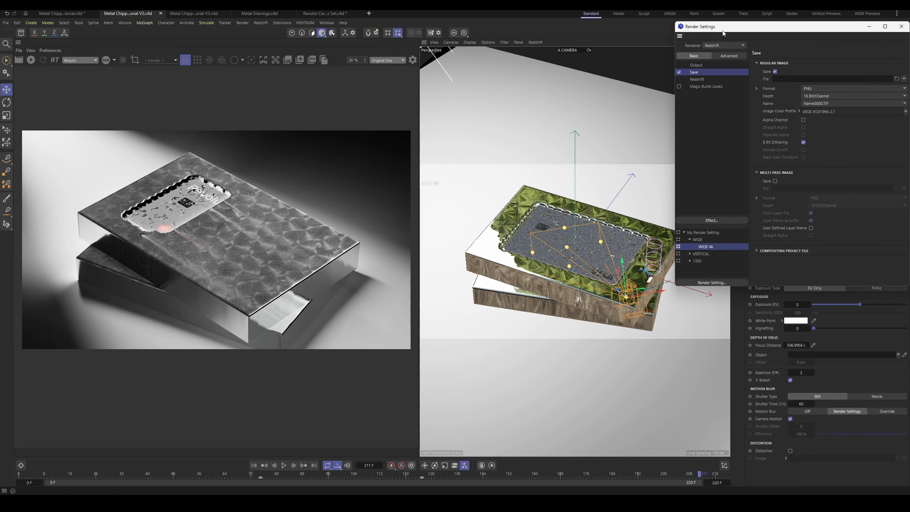
left_click_drag(724, 32, 572, 70)
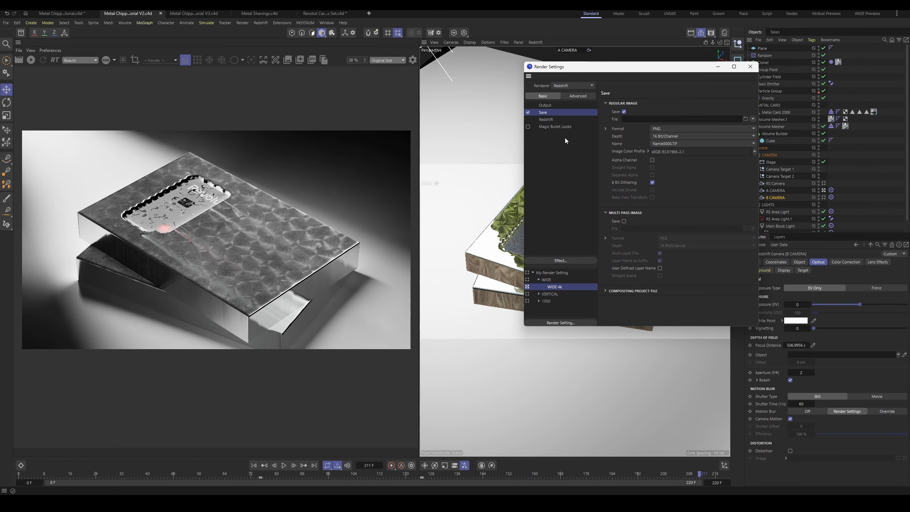
left_click(553, 106)
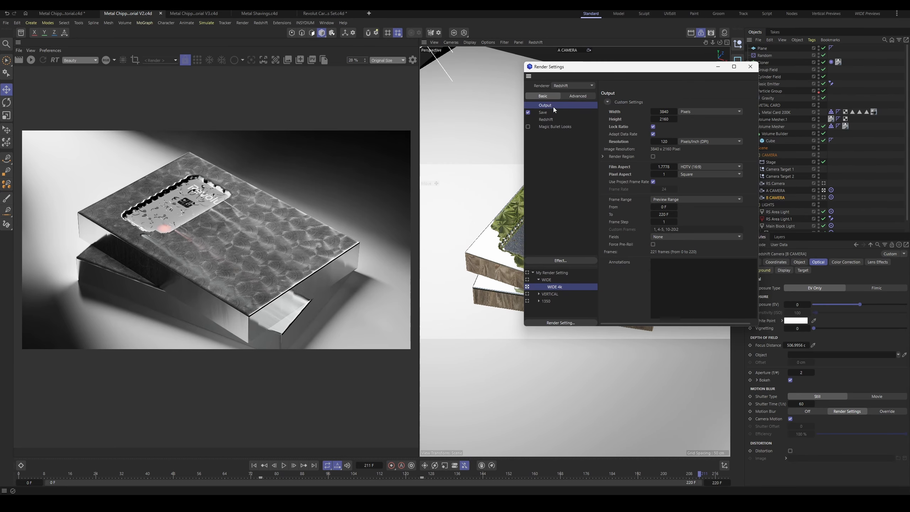
left_click(666, 119)
left_click(548, 119)
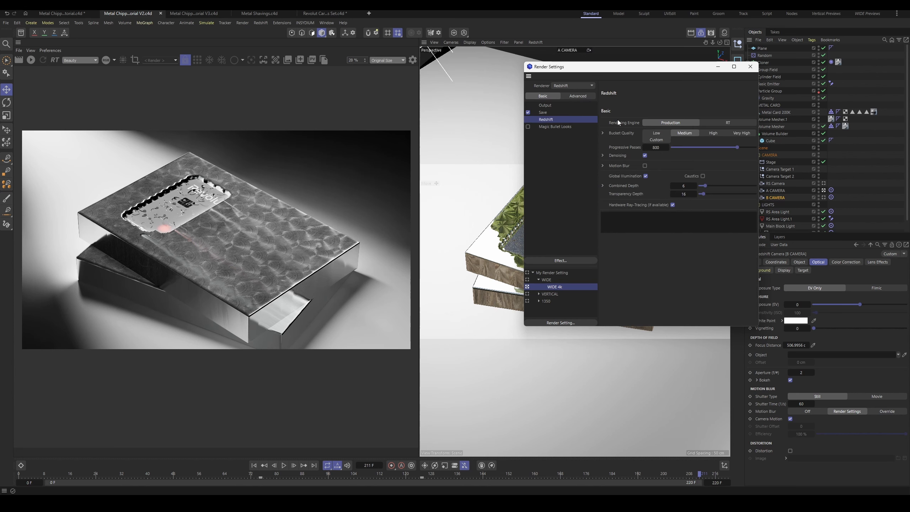
left_click(577, 96)
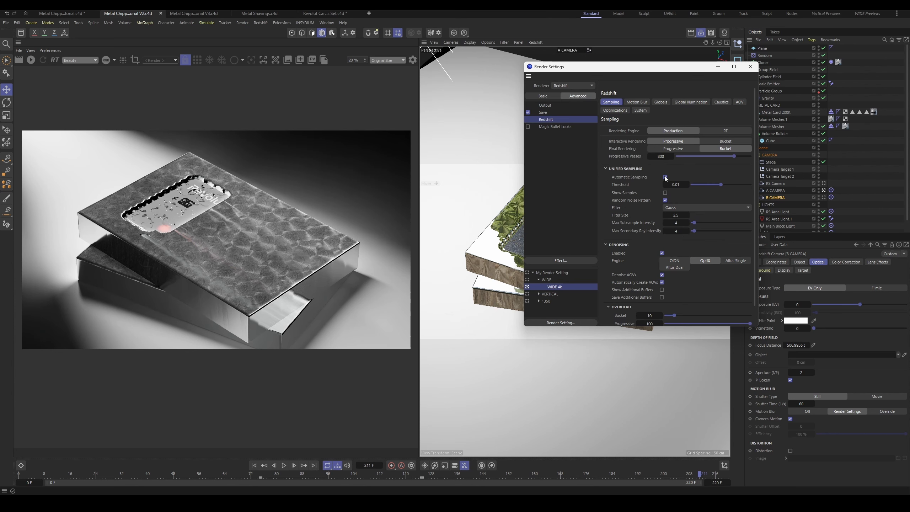